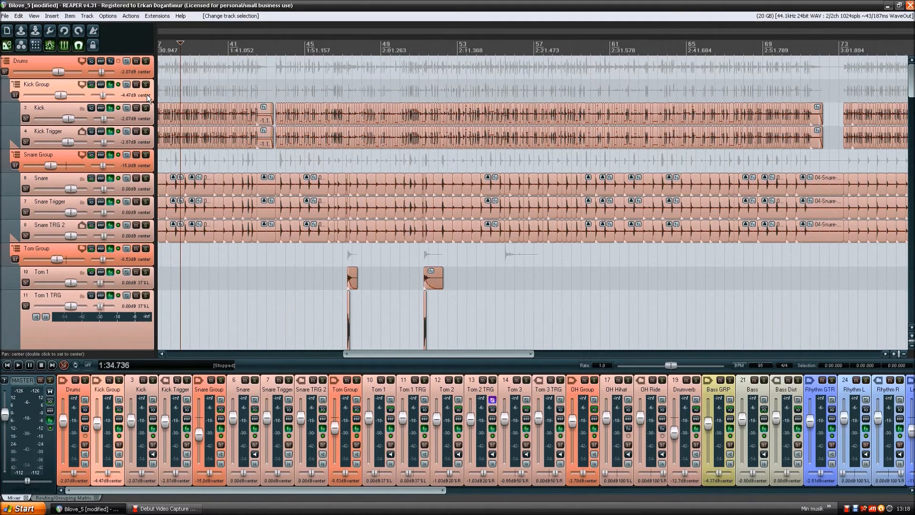
- Play the project from 1:34.736 while reviewing the drum, bass, guitar, vocal and synth tracks, and stop playback
click(144, 72)
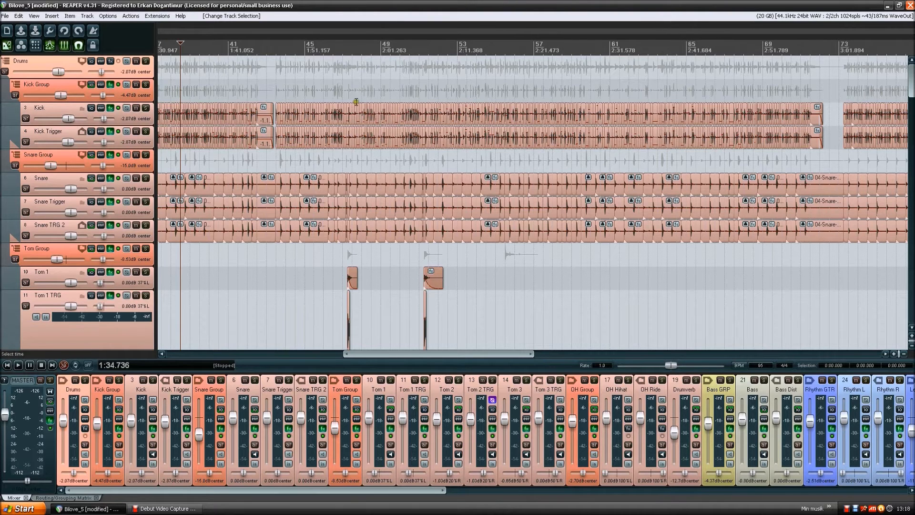
key(space)
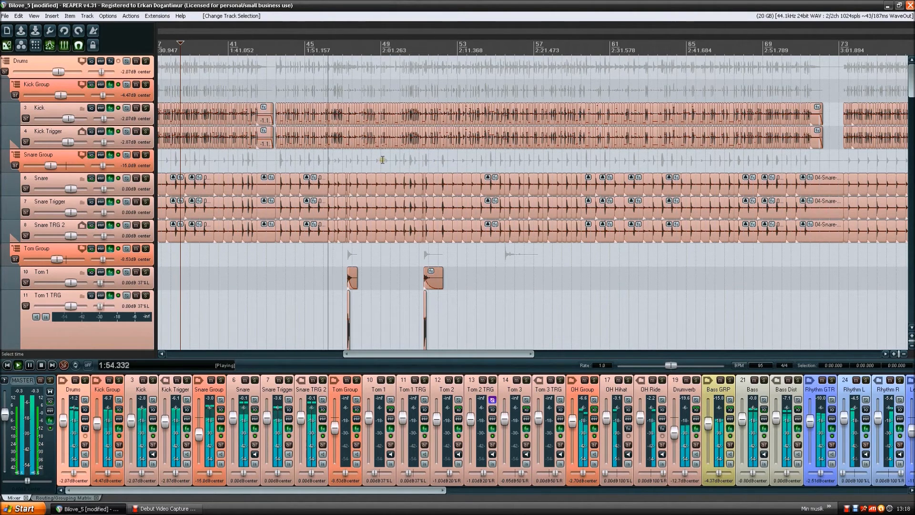
scroll(115, 159, down, 4)
scroll(116, 157, down, 8)
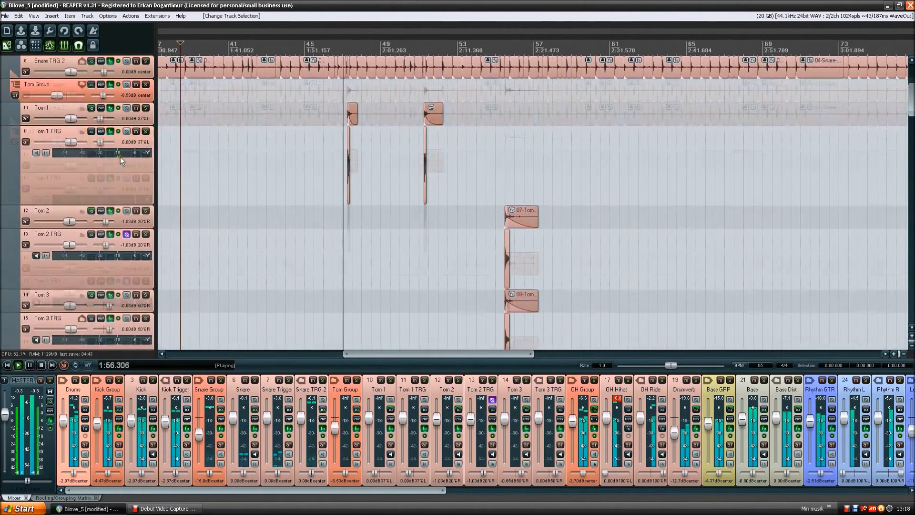
scroll(121, 155, down, 8)
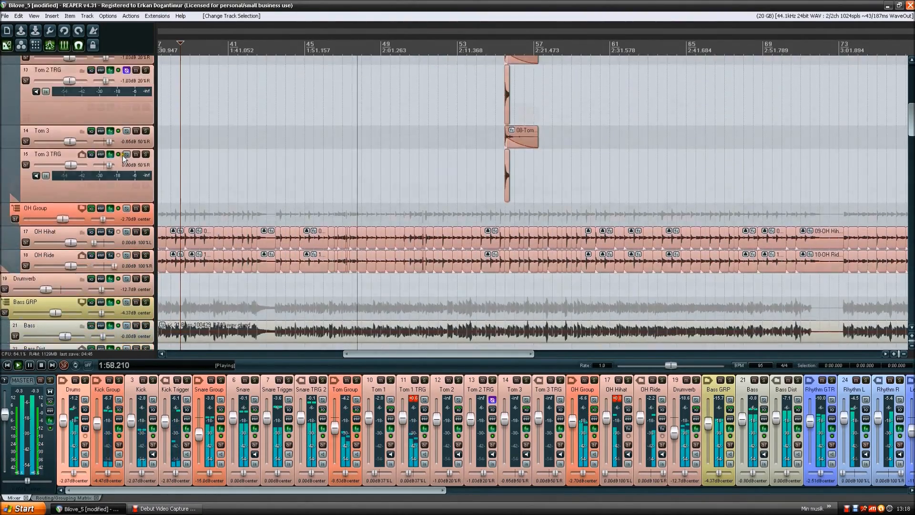
scroll(122, 153, down, 8)
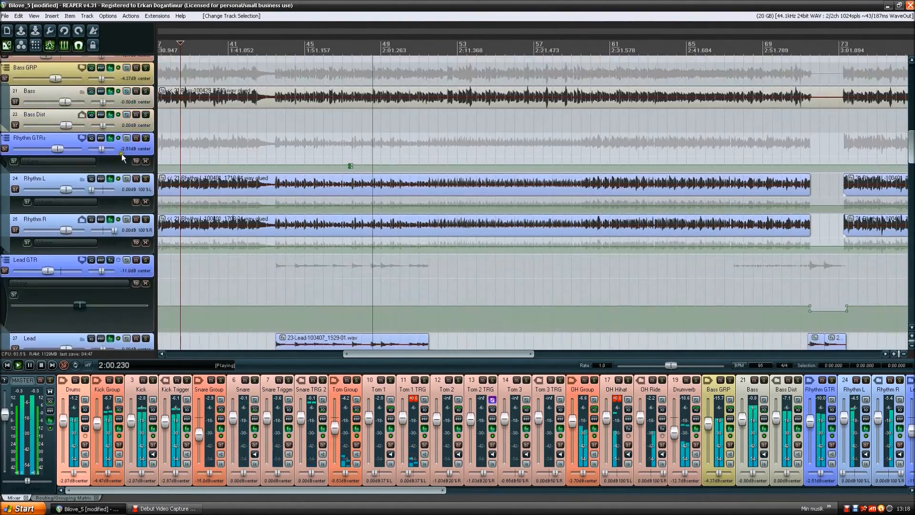
scroll(121, 153, down, 8)
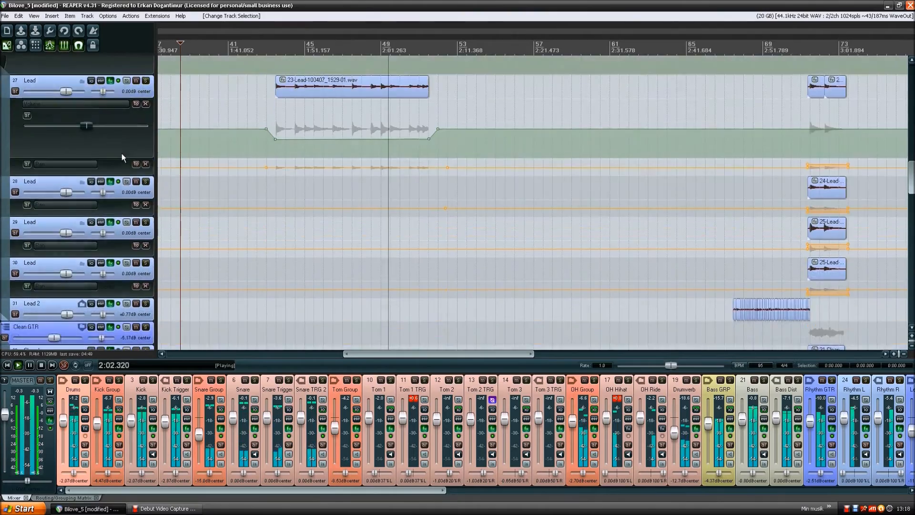
scroll(121, 154, down, 8)
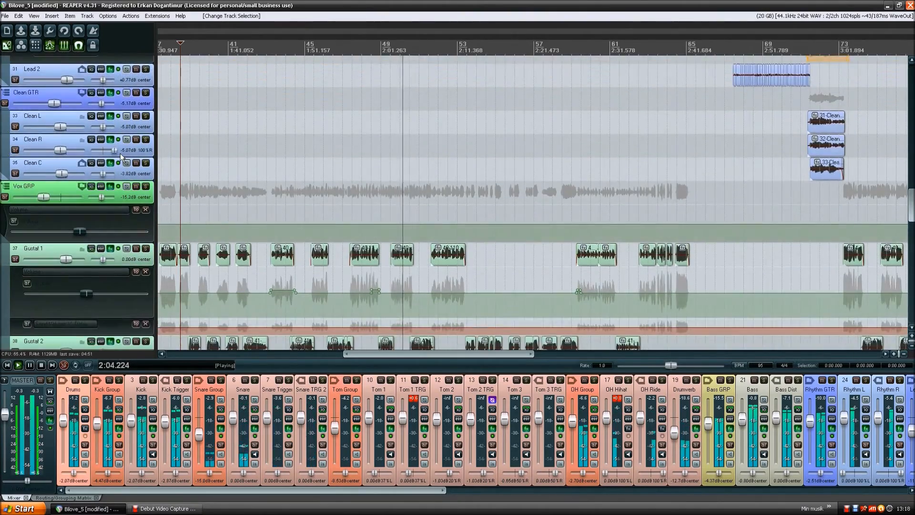
scroll(127, 155, down, 8)
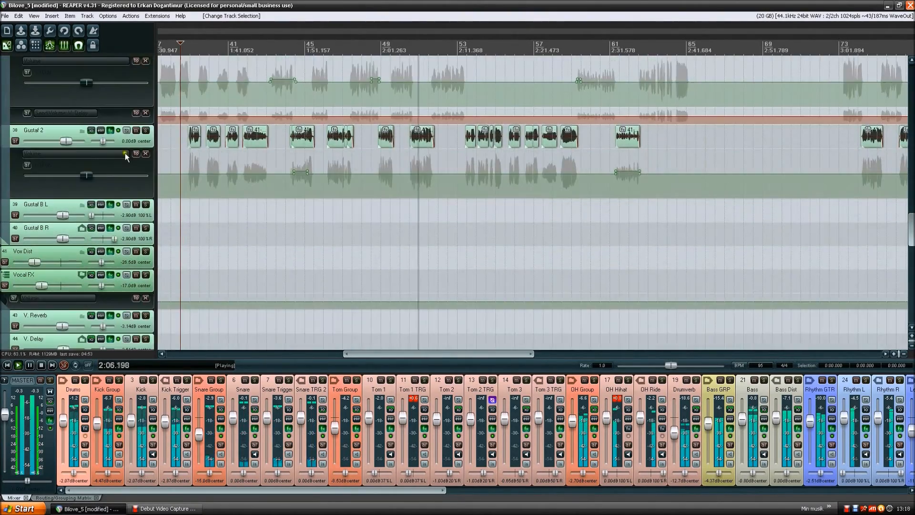
scroll(122, 154, down, 8)
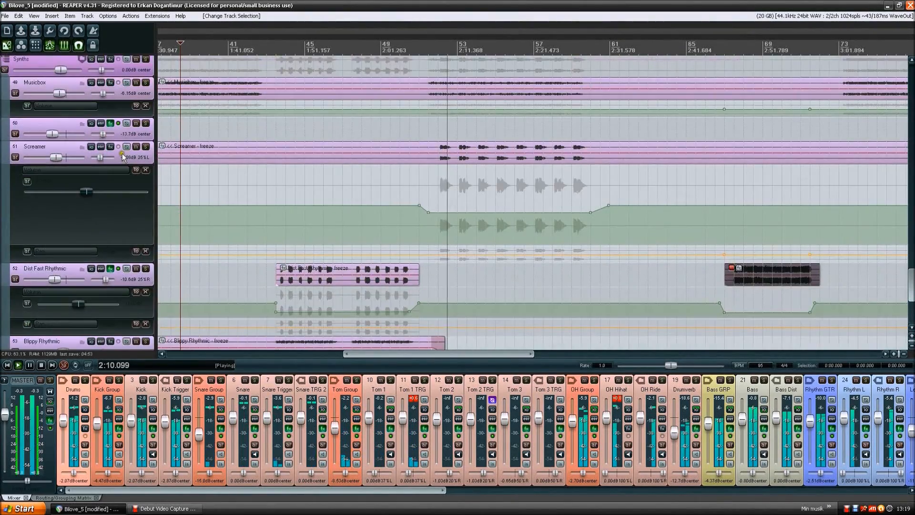
scroll(122, 154, down, 6)
scroll(123, 157, up, 15)
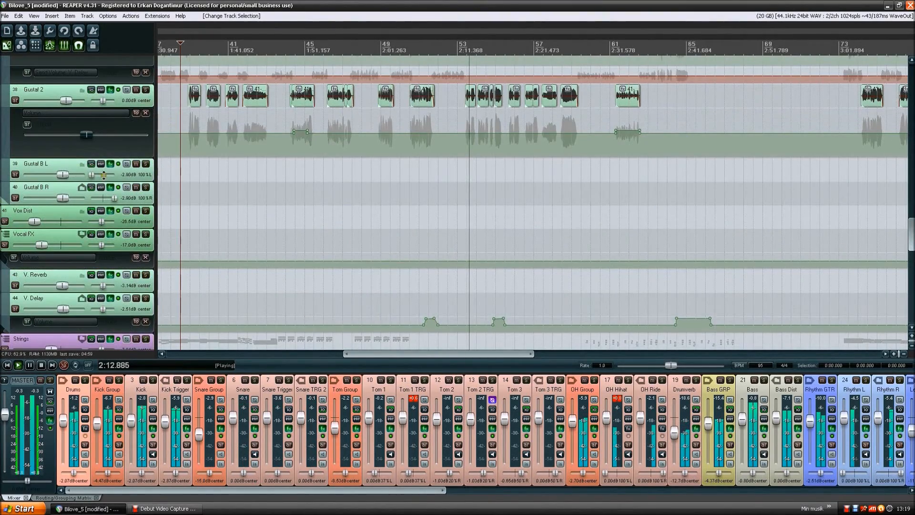
scroll(104, 174, up, 10)
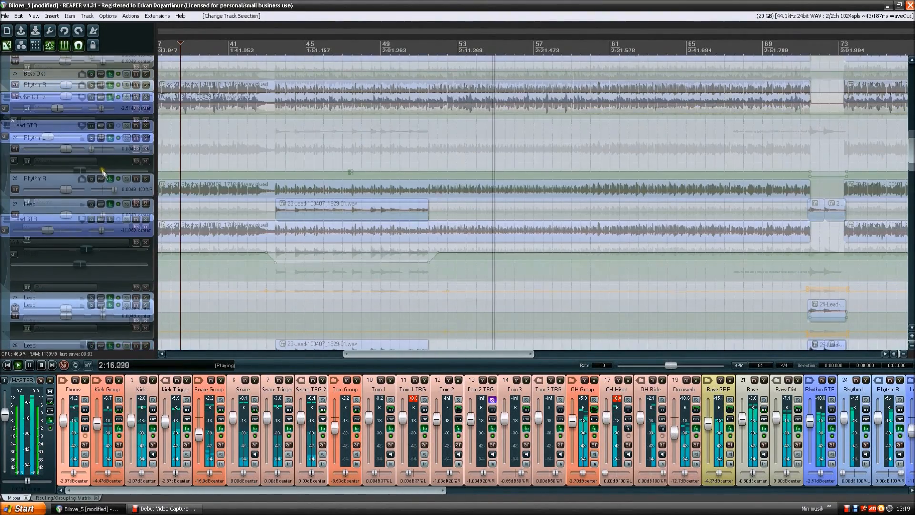
scroll(104, 174, up, 15)
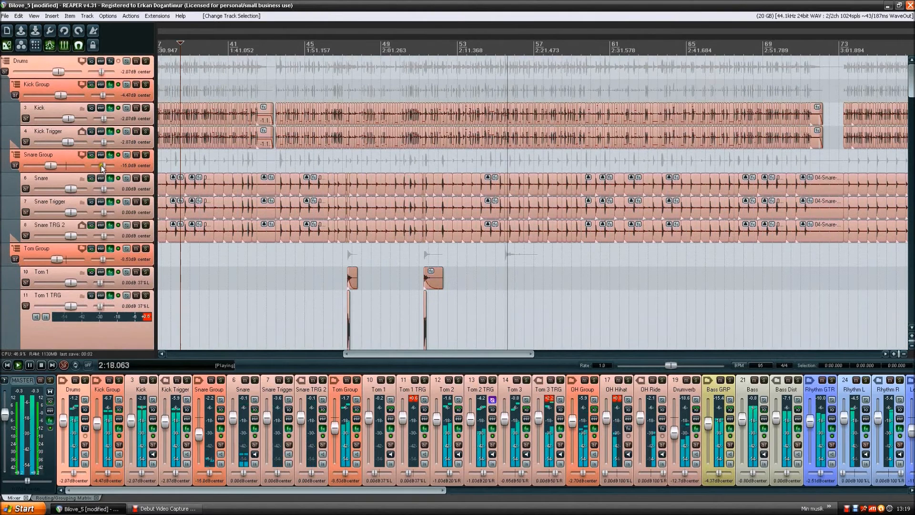
key(space)
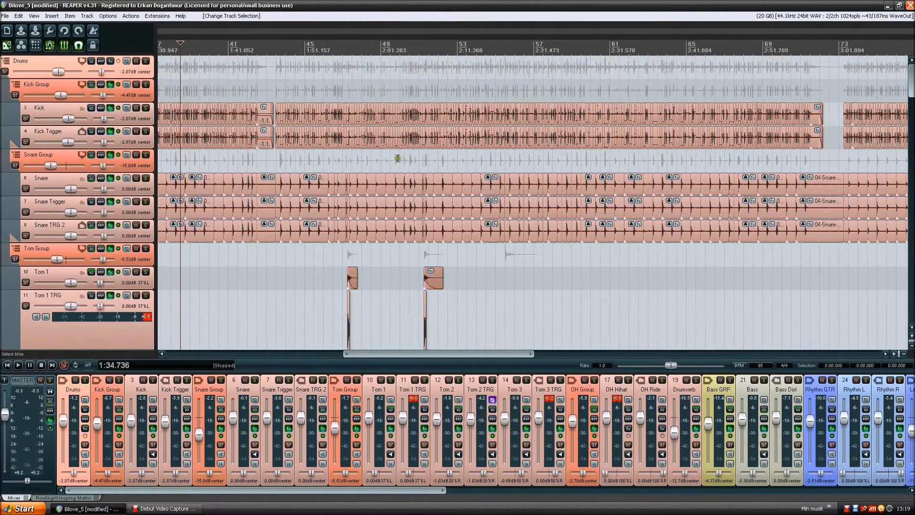
click(146, 93)
click(142, 73)
drag(354, 82, 435, 86)
click(135, 72)
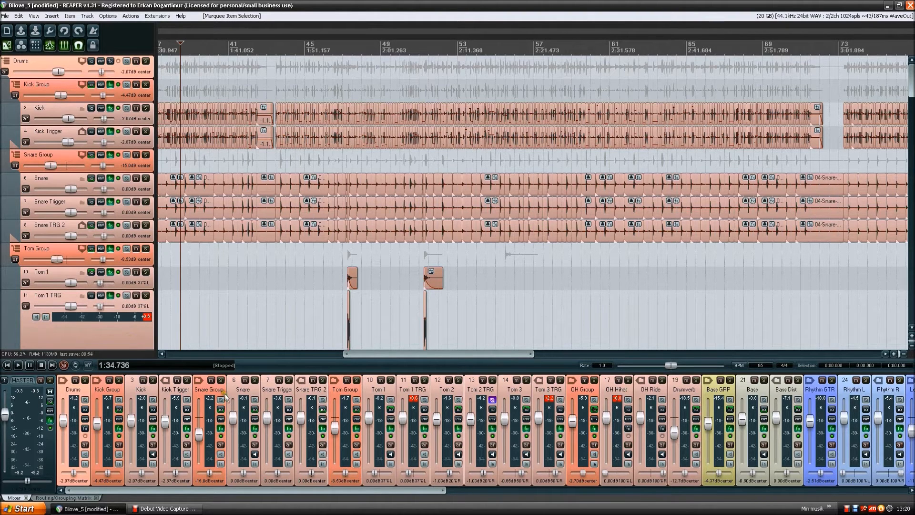
- Narrow the track control area slightly to give the arrangement more width
mouse_move(156, 187)
mouse_down()
mouse_move(340, 187)
mouse_move(147, 186)
mouse_move(174, 181)
mouse_move(152, 182)
mouse_move(162, 182)
mouse_move(149, 172)
mouse_up()
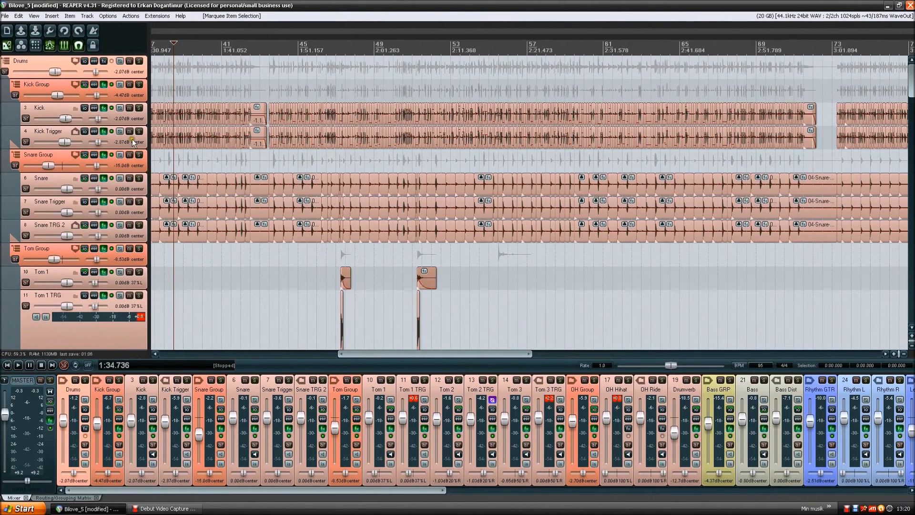
scroll(133, 139, down, 3)
scroll(129, 138, up, 3)
drag(149, 135, 150, 134)
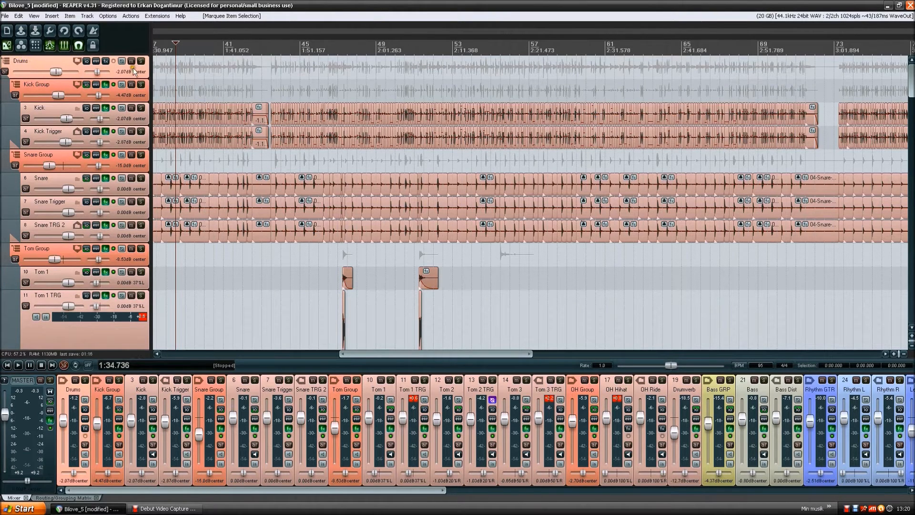
- Examine the drum folder hierarchy by selecting Drums, Kick Group, Kick and Kick Trigger in turn, ending on the Drums folder
click(47, 62)
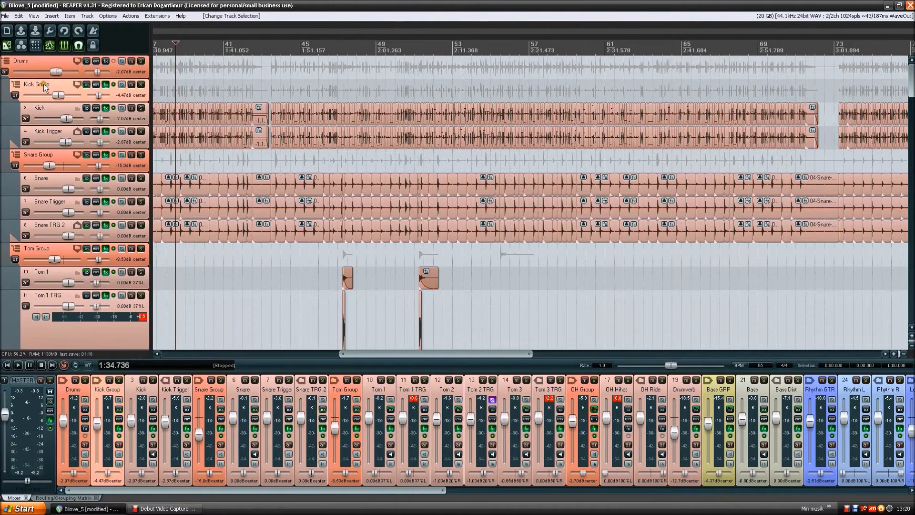
click(43, 106)
click(48, 130)
click(47, 107)
click(45, 128)
click(44, 104)
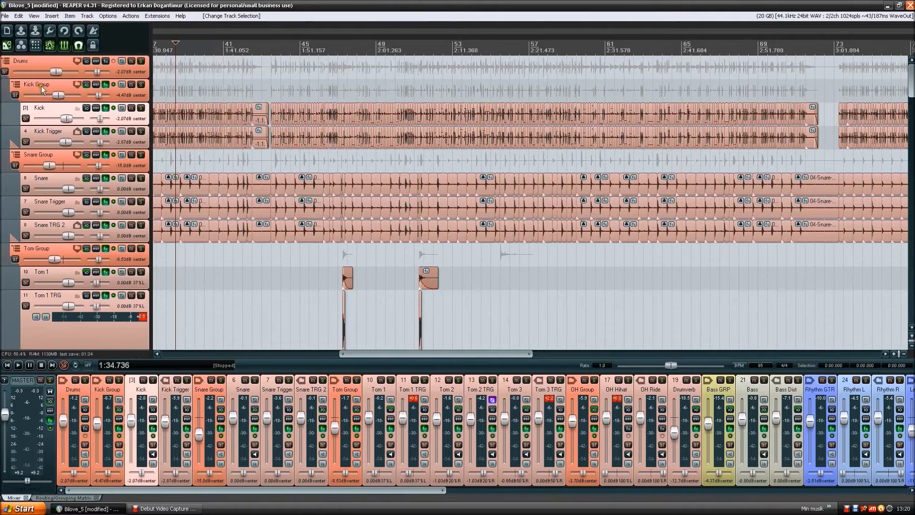
click(44, 85)
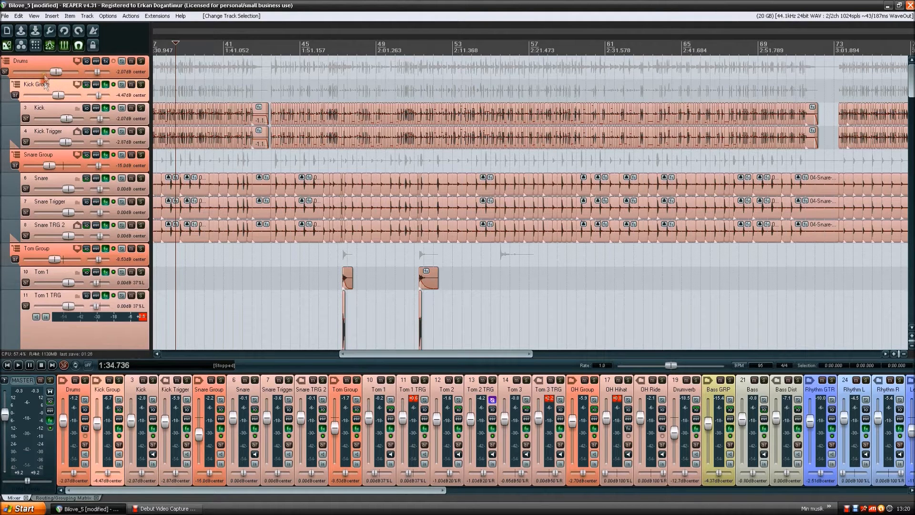
click(44, 61)
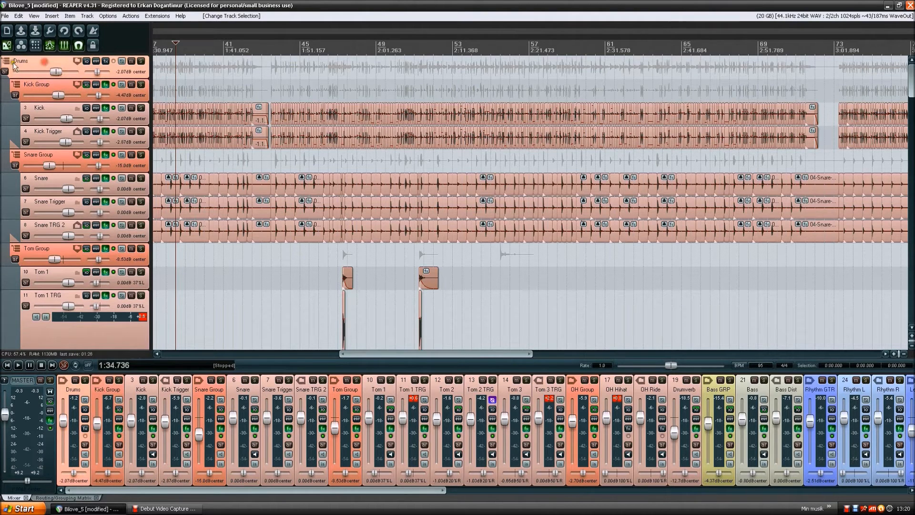
click(40, 85)
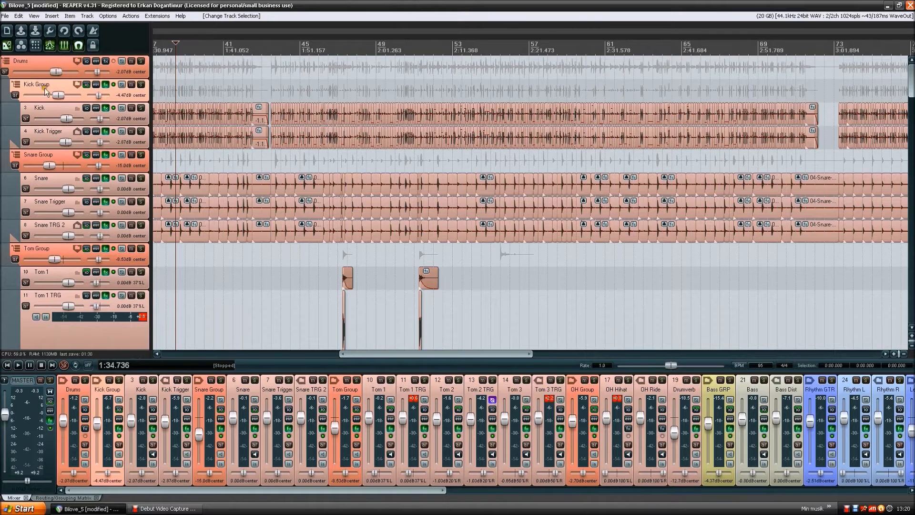
click(46, 110)
click(49, 128)
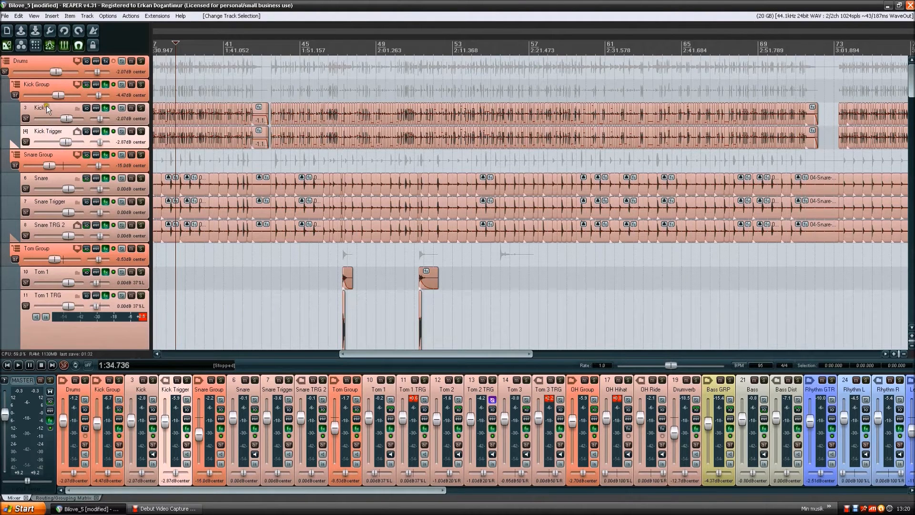
click(46, 107)
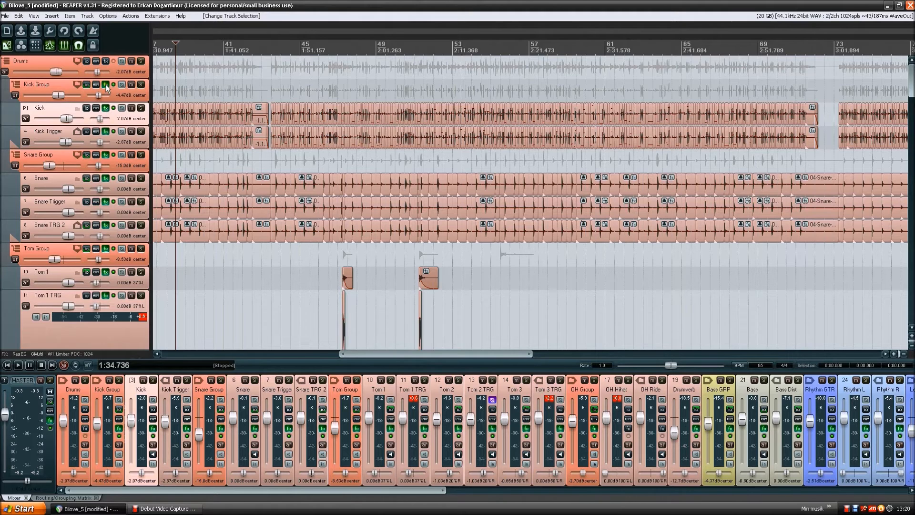
click(51, 84)
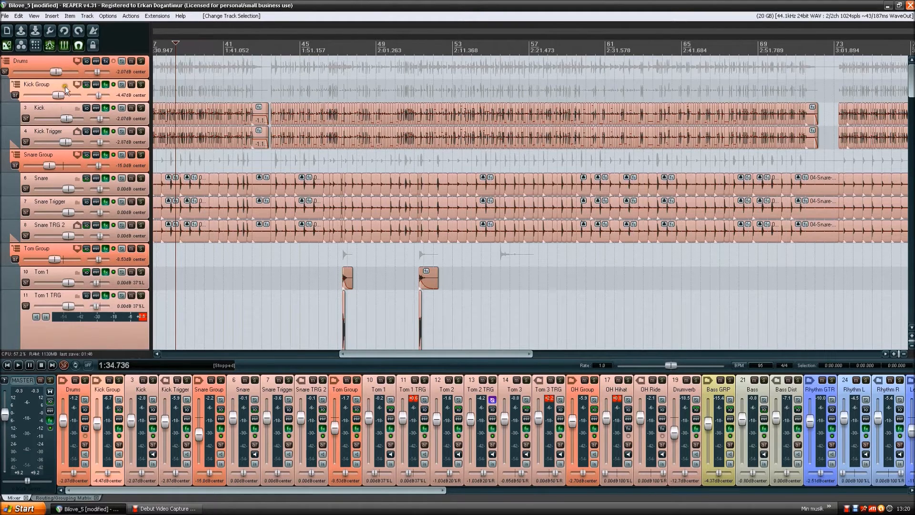
click(44, 62)
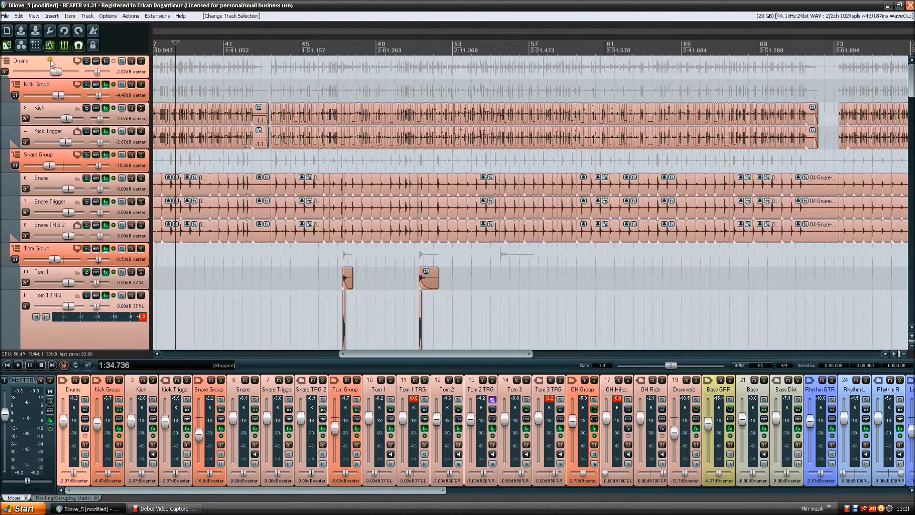
- Browse the Filter and Compressor plug-in categories for the Drums folder's effects chain, and close without adding an effect
click(105, 61)
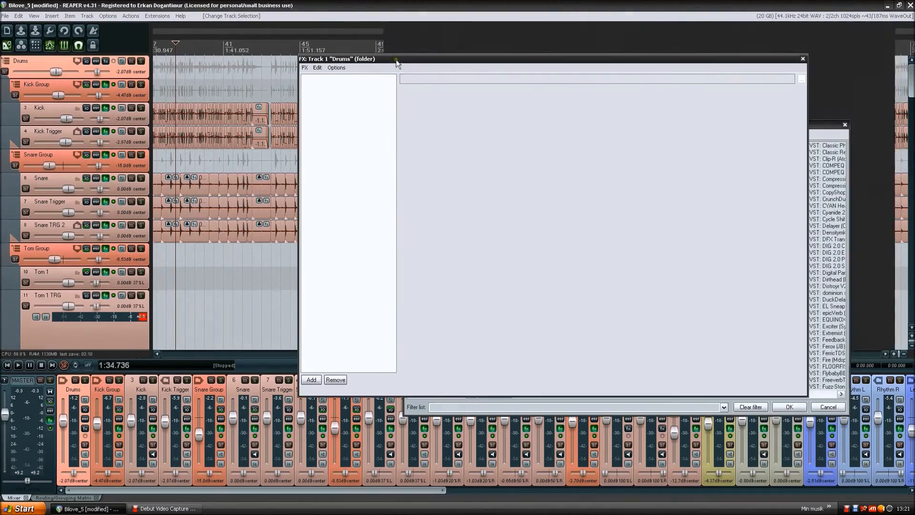
click(803, 59)
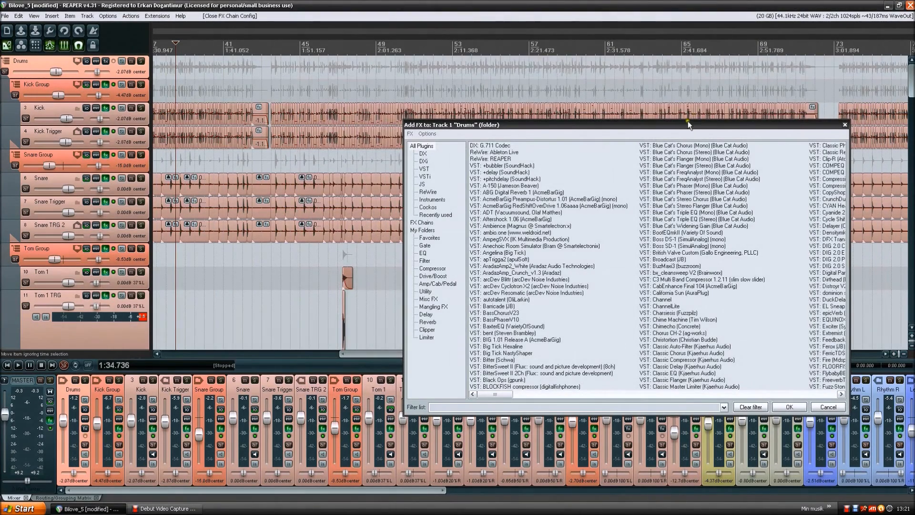
drag(688, 123, 615, 66)
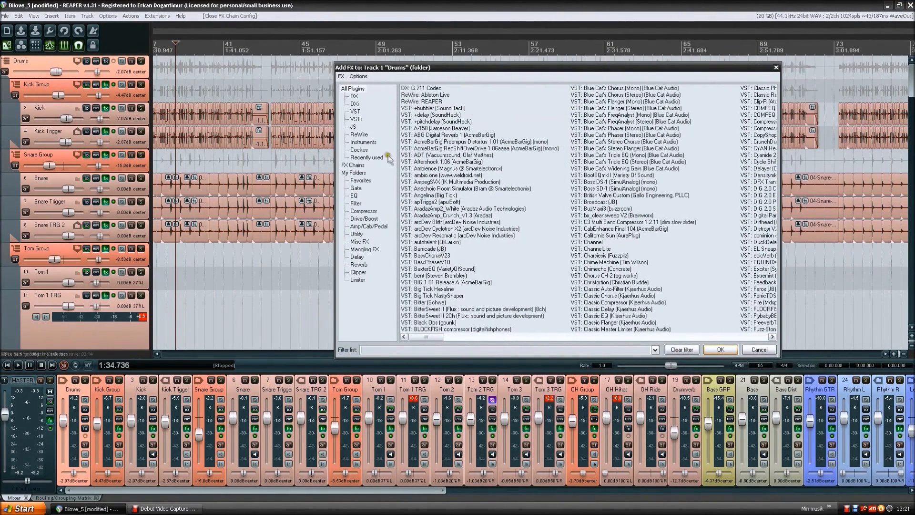
drag(443, 336, 384, 324)
click(361, 211)
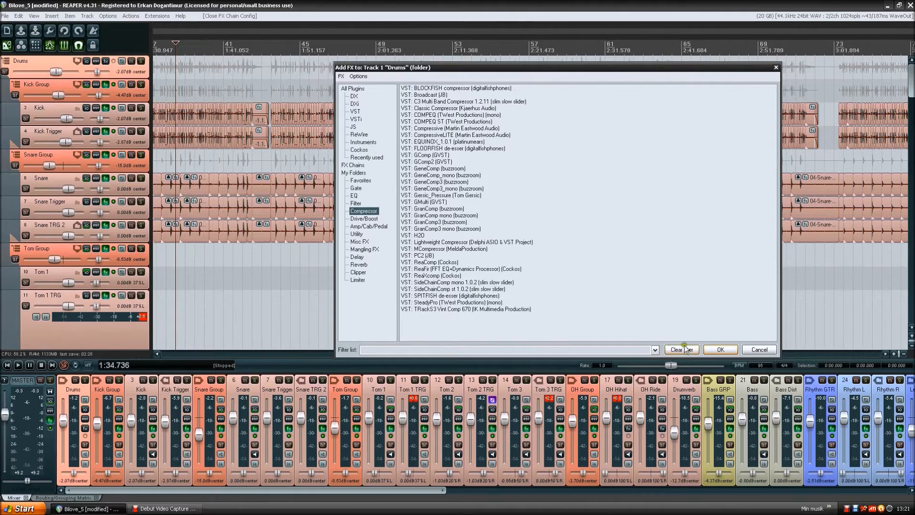
click(757, 349)
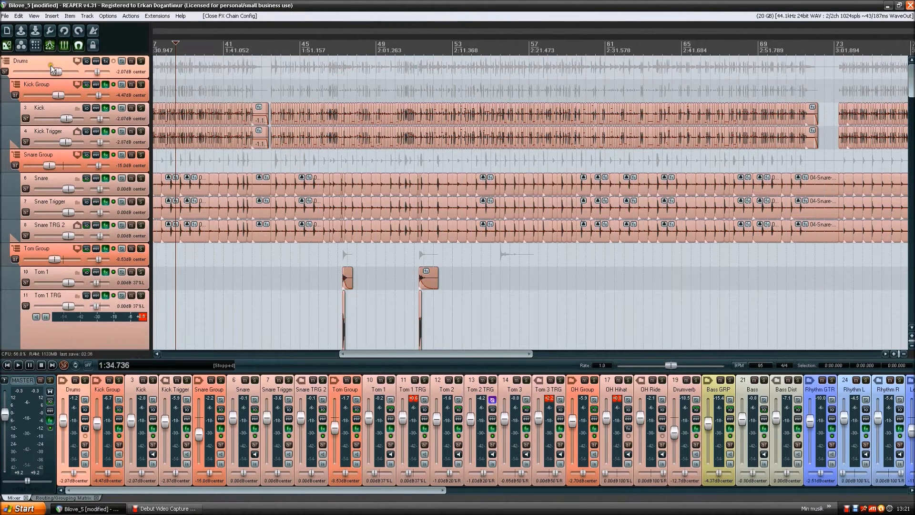
- Toggle the Drums folder's mute on and off, and play the folder soloed
click(76, 381)
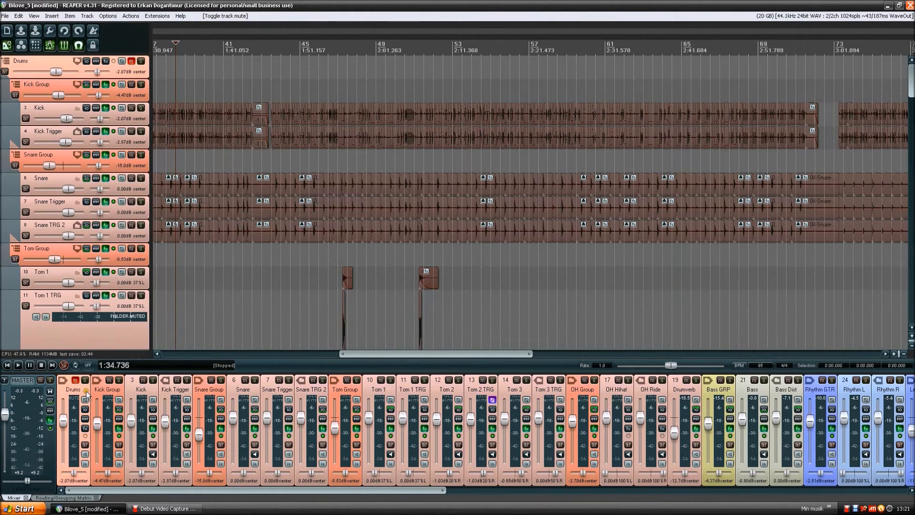
click(75, 380)
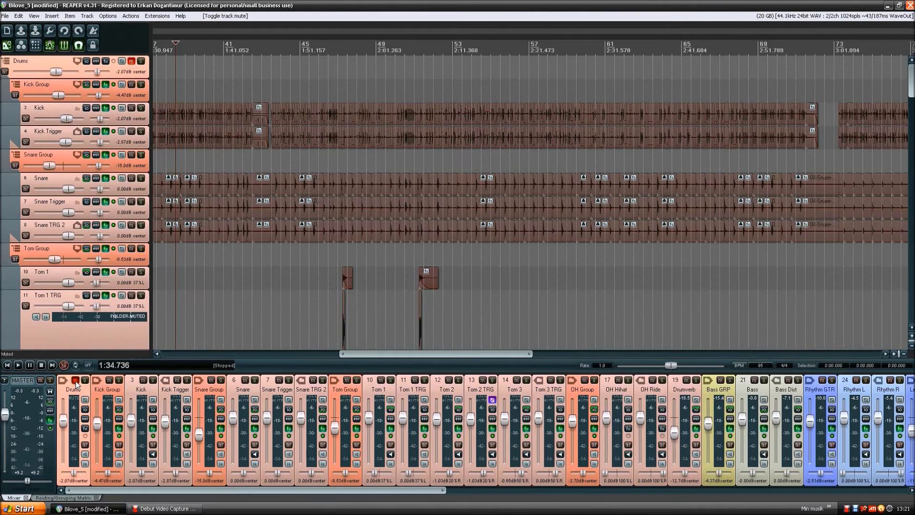
click(85, 380)
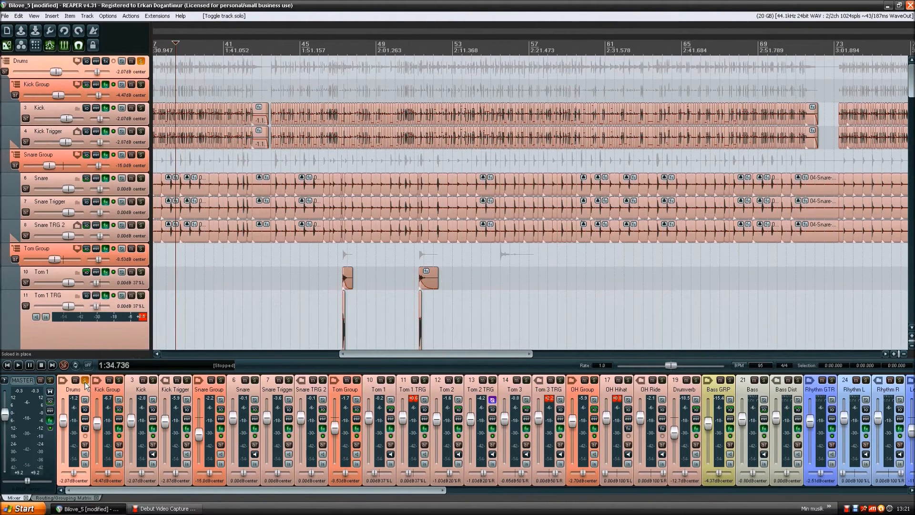
key(space)
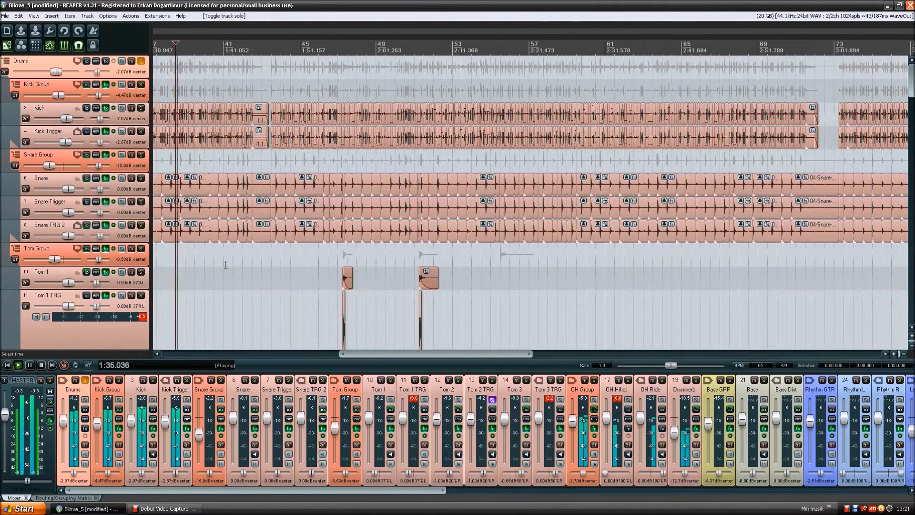
- Stop playback, clear the Drums folder's solo, and try a volume change on the folder before undoing it
key(space)
click(84, 380)
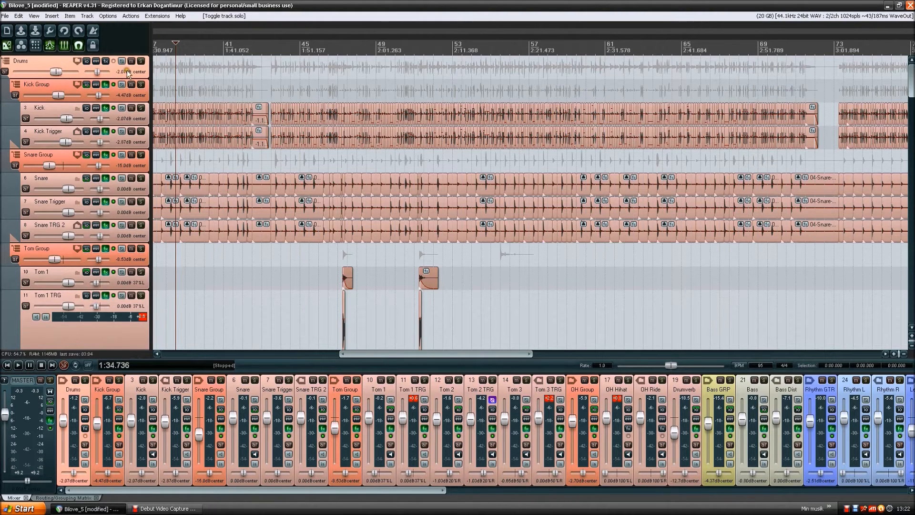
drag(59, 72, 61, 81)
key(ctrl+z)
- Open the Kick Group folder's effects chain, check the Kick track's own chain, and return to the Kick Group chain
click(45, 83)
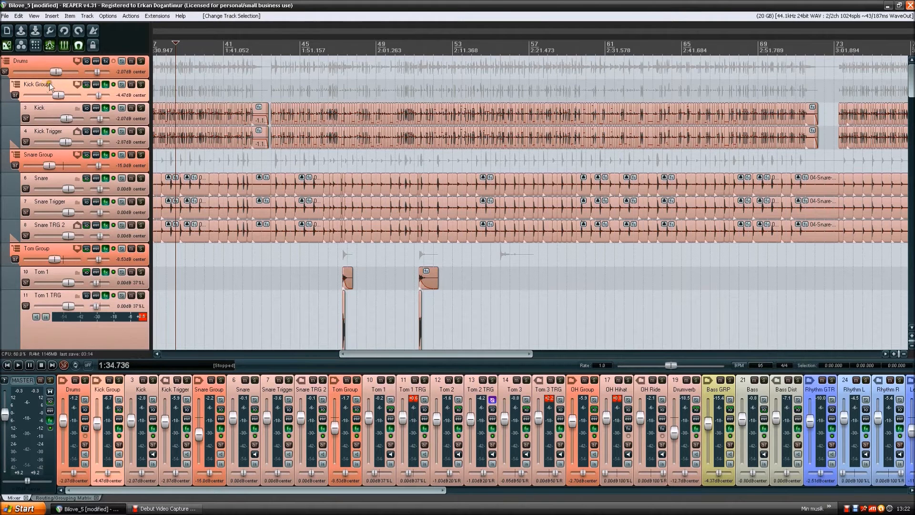
click(107, 86)
click(431, 50)
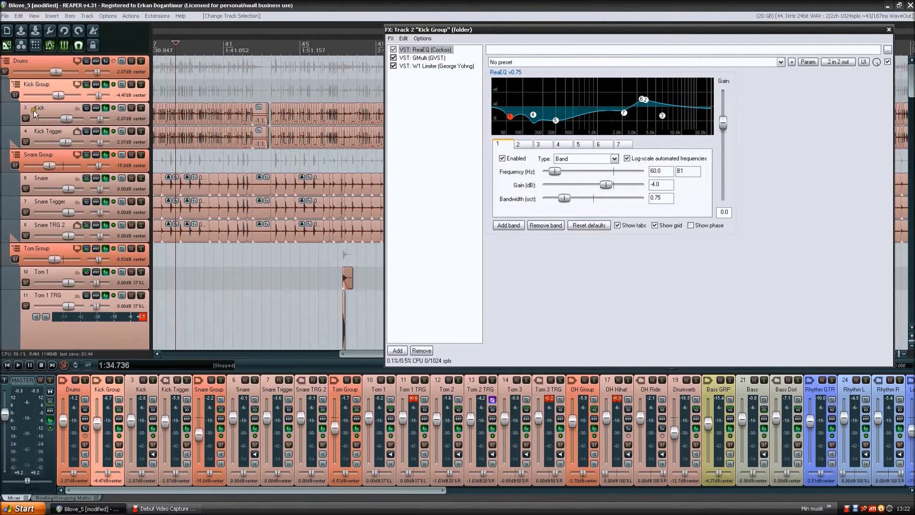
click(62, 111)
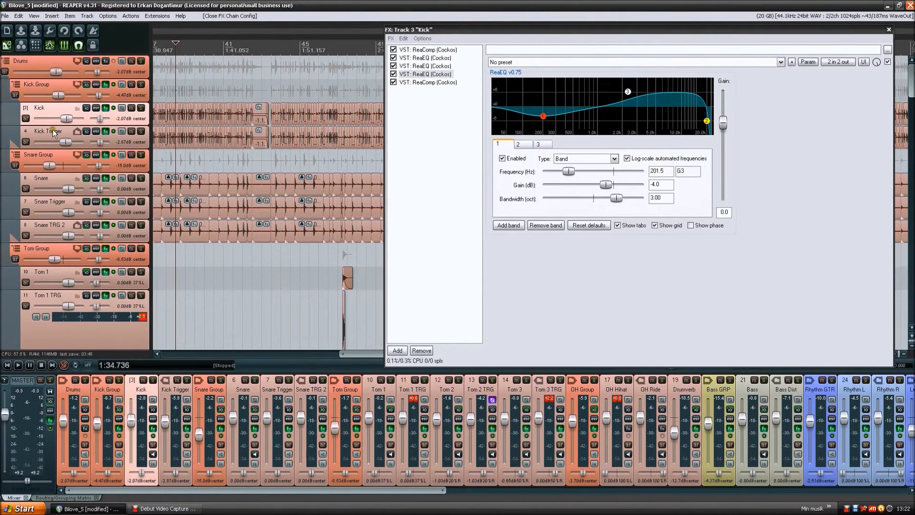
click(58, 90)
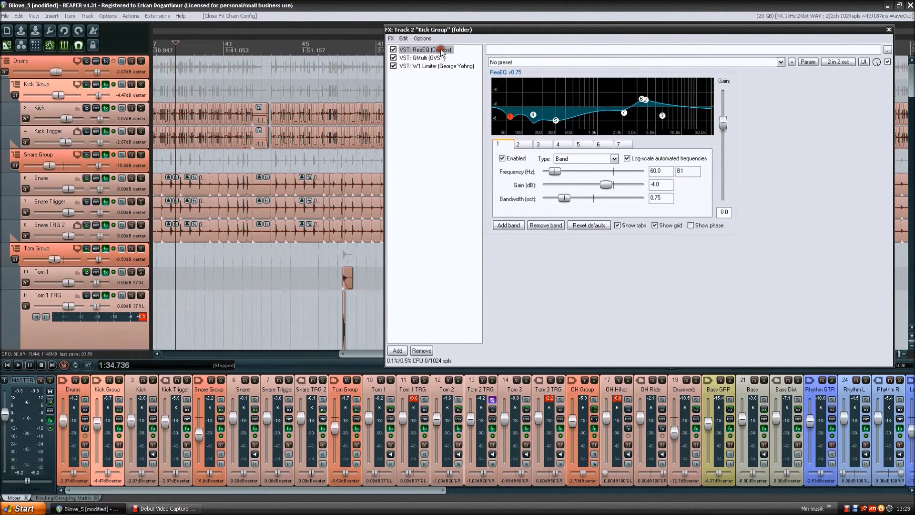
- Examine the low-frequency cuts in the Kick Group's ReaEQ, including bands 4 and 5
mouse_move(510, 117)
mouse_move(510, 117)
click(534, 116)
click(556, 120)
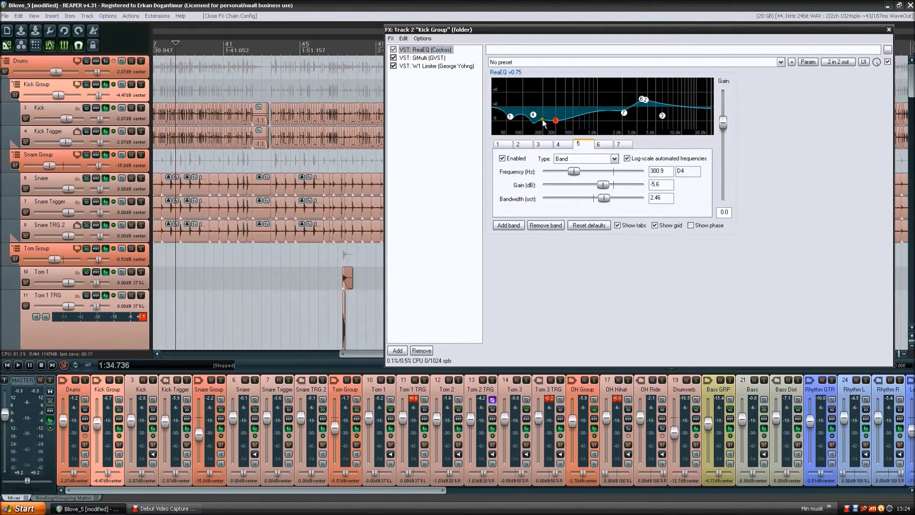
- Examine the Kick Group's GMulti compressor settings, viewing bands 1, 2 and 3 in its display
mouse_move(557, 122)
click(436, 58)
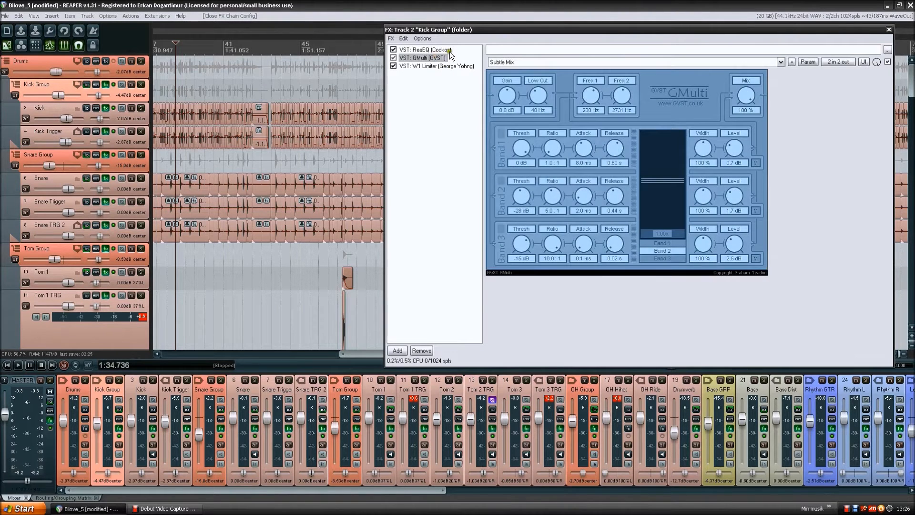
click(436, 50)
click(438, 58)
click(676, 242)
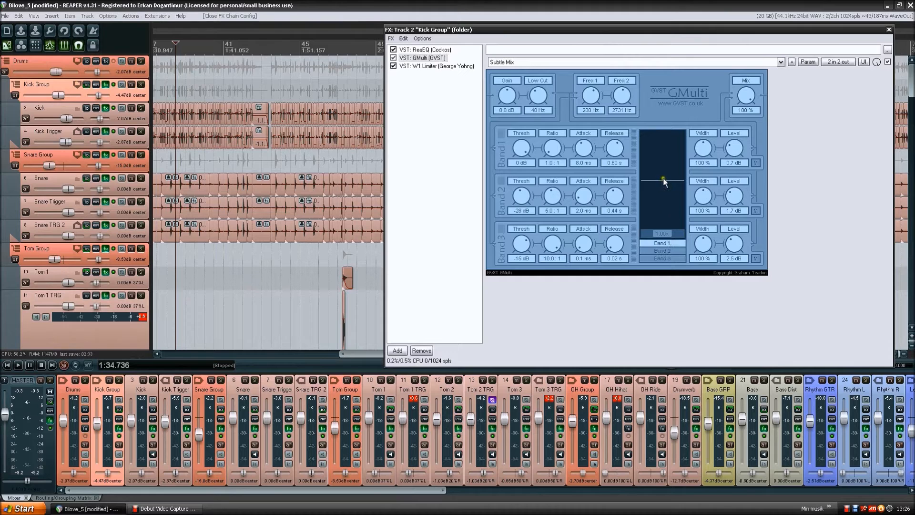
mouse_move(666, 233)
mouse_down()
mouse_move(658, 238)
mouse_move(667, 236)
mouse_up()
click(660, 249)
click(668, 257)
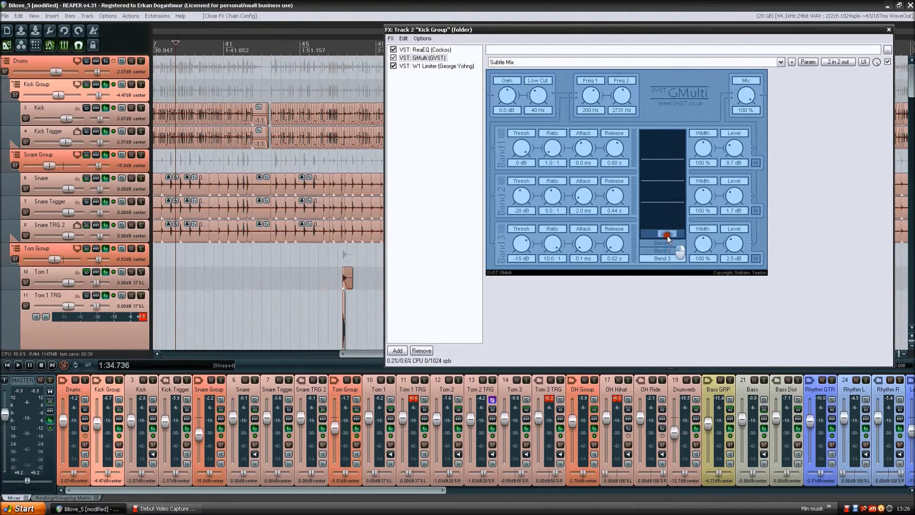
click(664, 193)
click(660, 243)
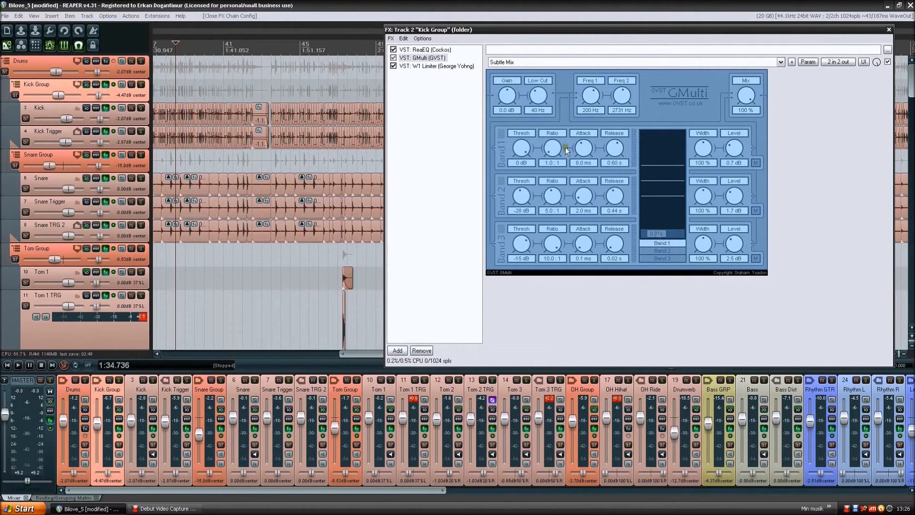
click(554, 203)
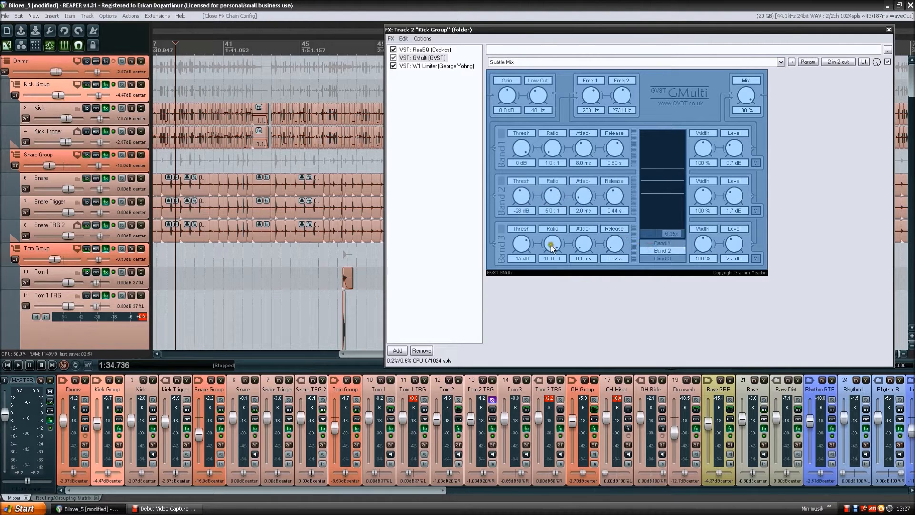
click(662, 258)
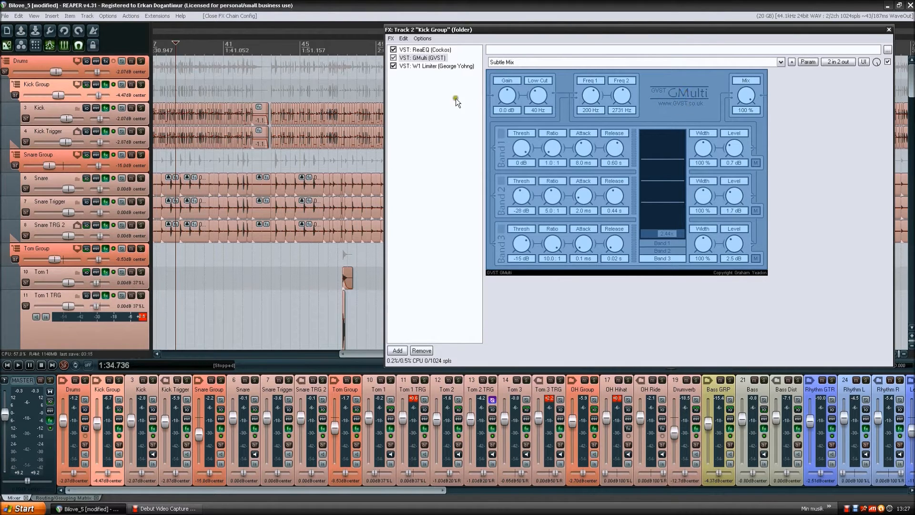
- Solo the Kick Group and play it while viewing each GMulti band's signal, stop playback, and review the bands again
click(141, 85)
key(space)
click(668, 249)
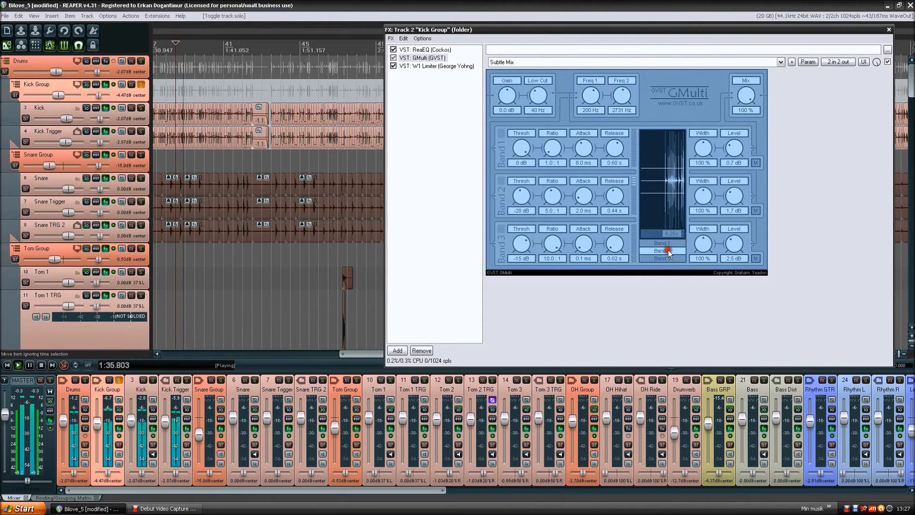
click(668, 242)
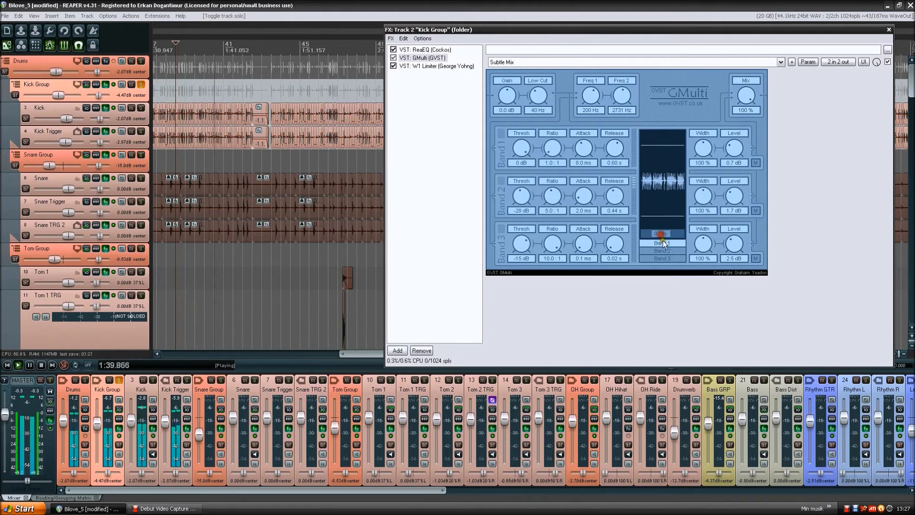
click(664, 250)
drag(667, 235, 666, 233)
click(667, 257)
key(space)
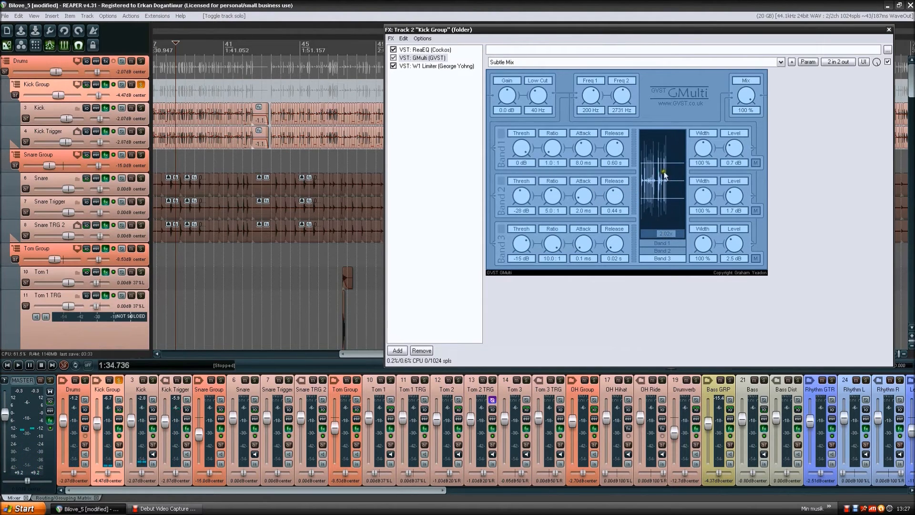
click(662, 250)
click(662, 243)
click(663, 258)
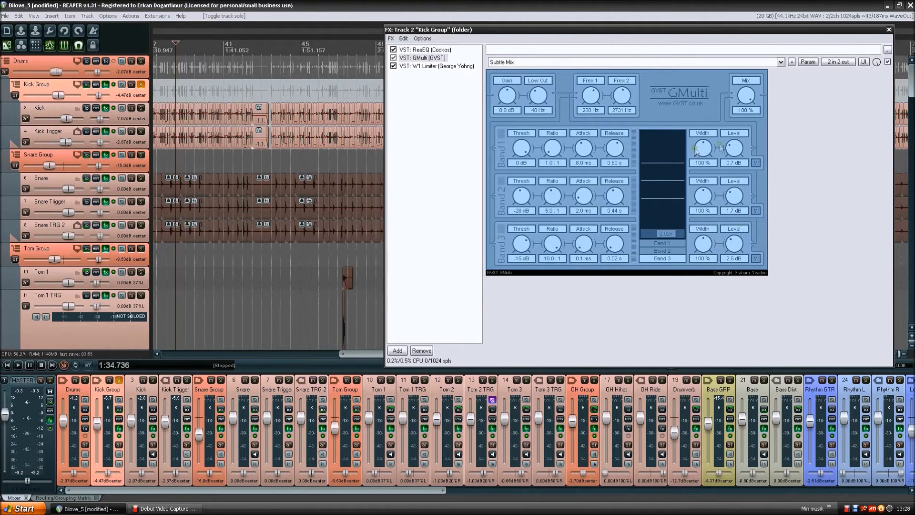
- Review the W1 Limiter's place after GMulti in the Kick Group chain, and clear the Kick Group's solo
click(432, 66)
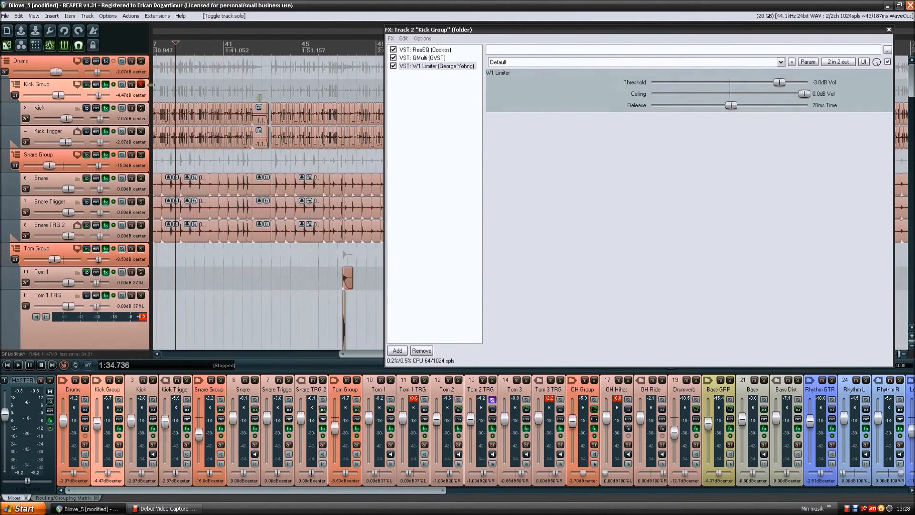
click(427, 76)
click(446, 68)
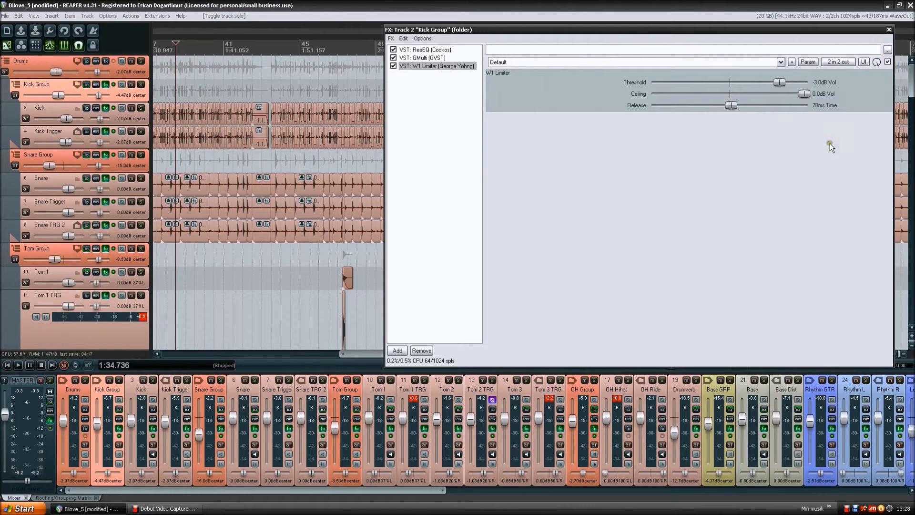
click(440, 81)
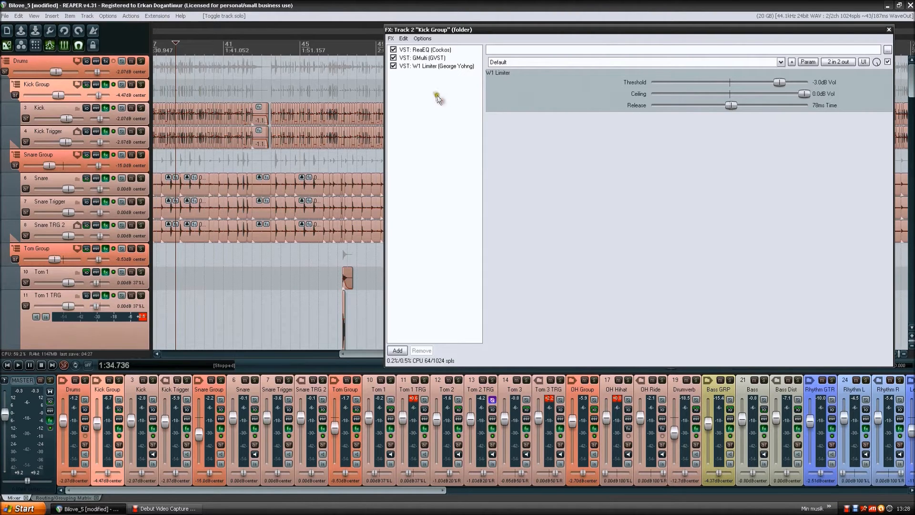
click(434, 57)
click(438, 65)
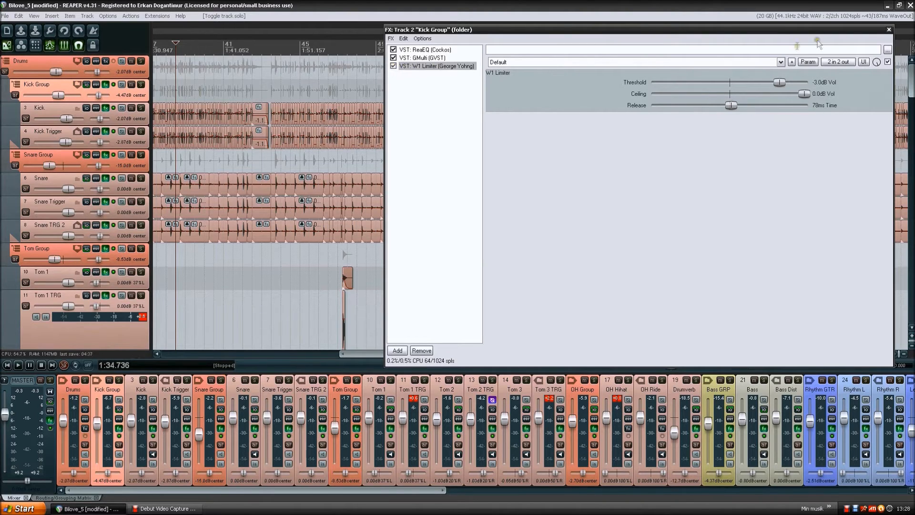
- Move the Kick Group's effects window slightly toward the track list and deselect the W1 Limiter
mouse_move(675, 31)
mouse_down()
mouse_move(658, 34)
mouse_move(666, 34)
mouse_up()
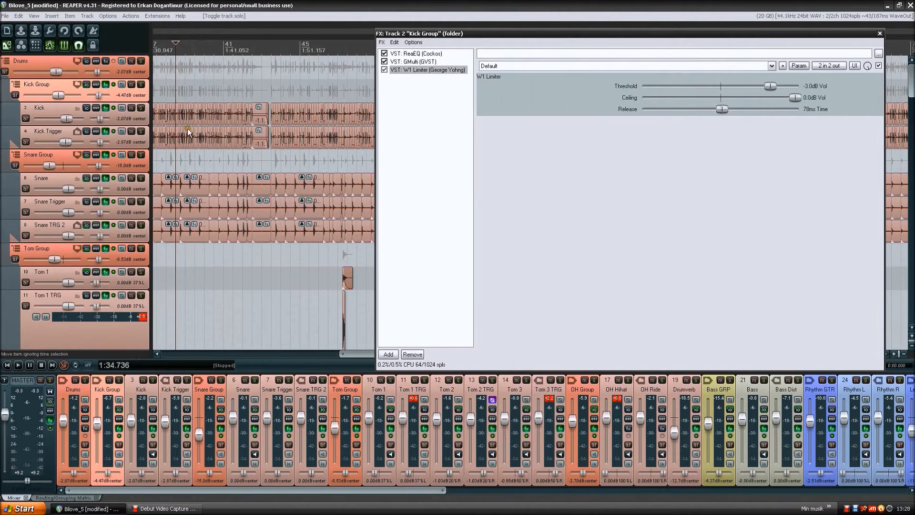
click(436, 95)
click(435, 88)
click(425, 71)
click(425, 84)
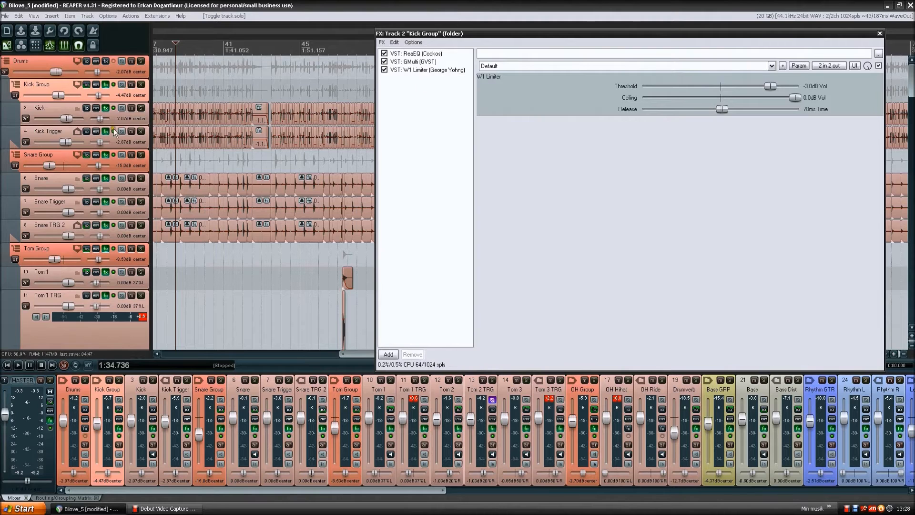
- Solo the Kick track, bypass the effects on Kick and Kick Group, and play the unprocessed kick briefly
click(139, 116)
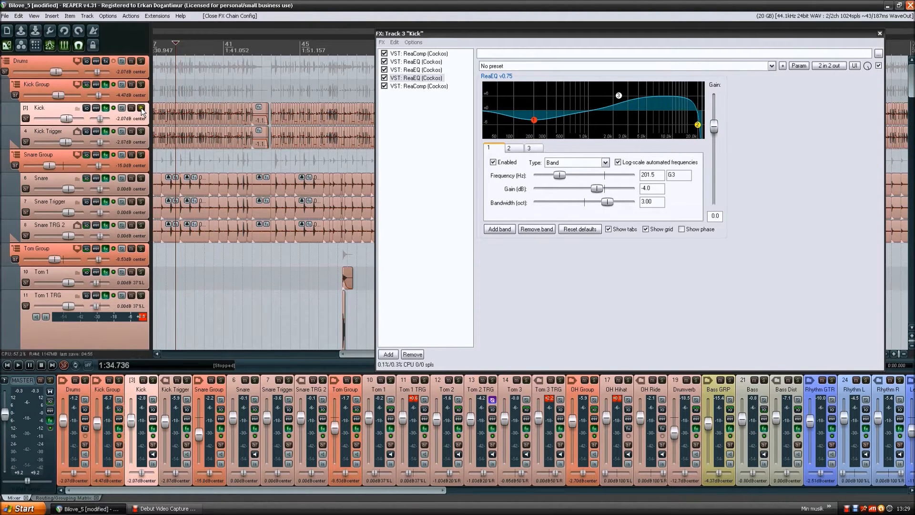
click(142, 109)
click(114, 108)
click(114, 84)
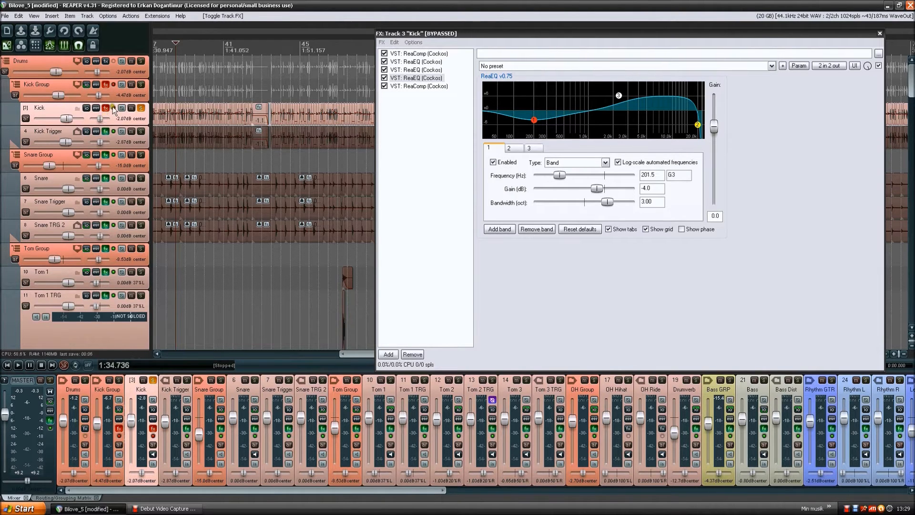
key(space)
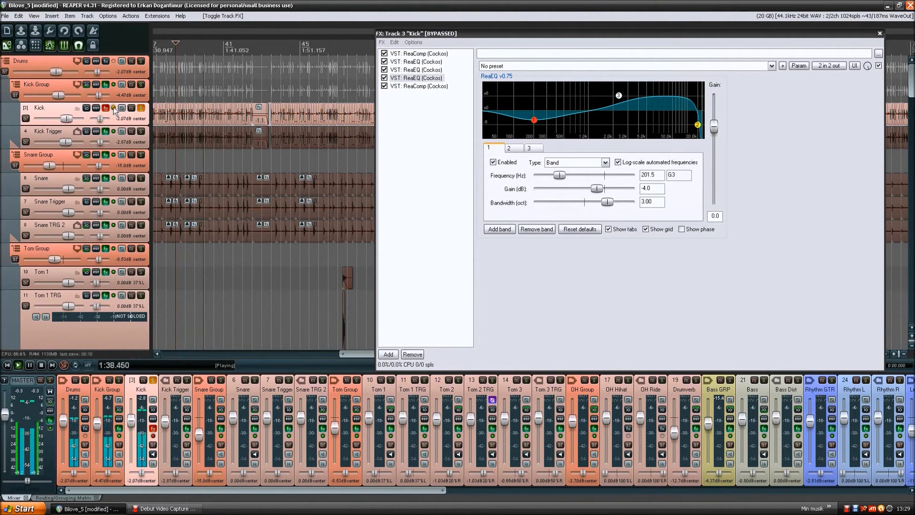
key(space)
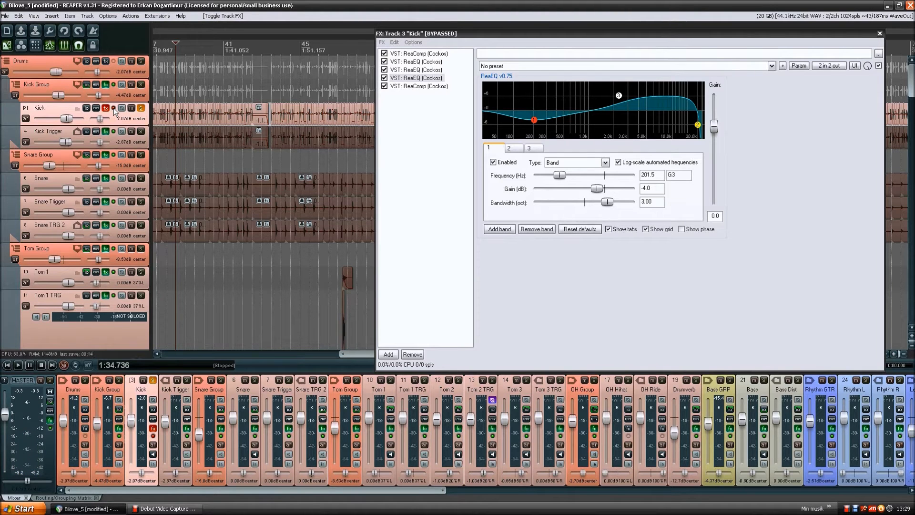
- Re-enable the bypassed kick effects and play the soloed Kick track briefly for comparison
click(113, 109)
key(space)
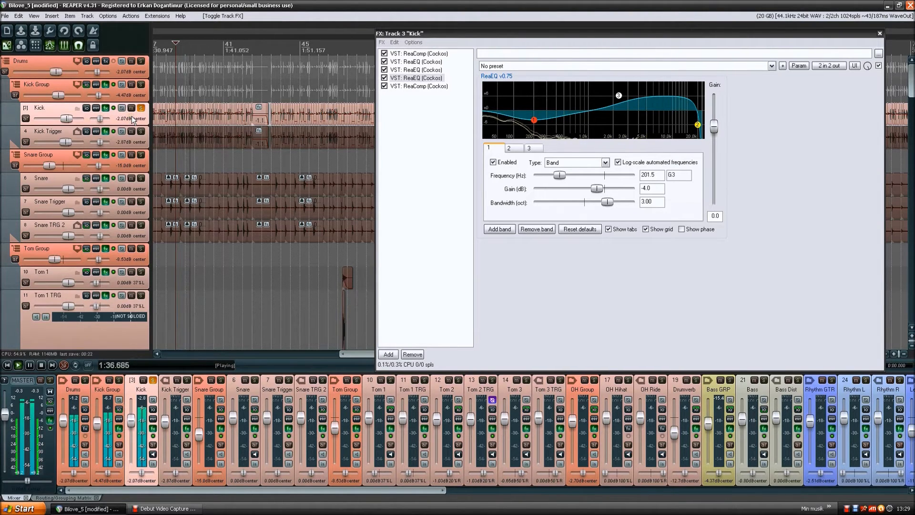
key(space)
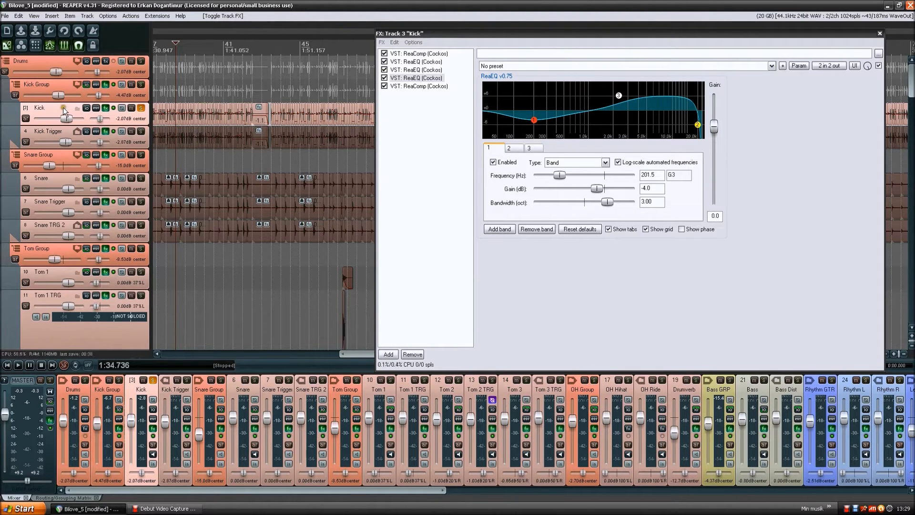
- Examine the ReaEQ and ReaComp plug-ins in the Kick track's effects chain, ending on the second ReaEQ
click(431, 61)
click(431, 70)
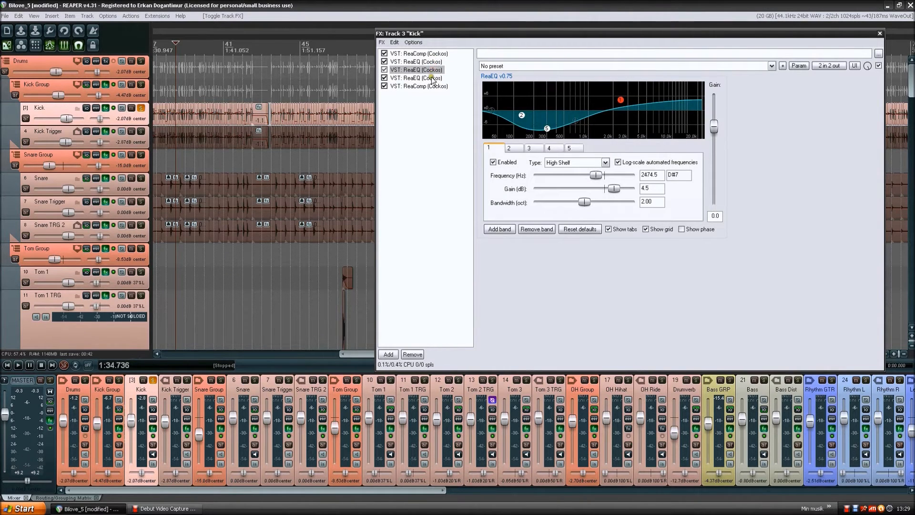
click(432, 78)
click(431, 86)
click(429, 54)
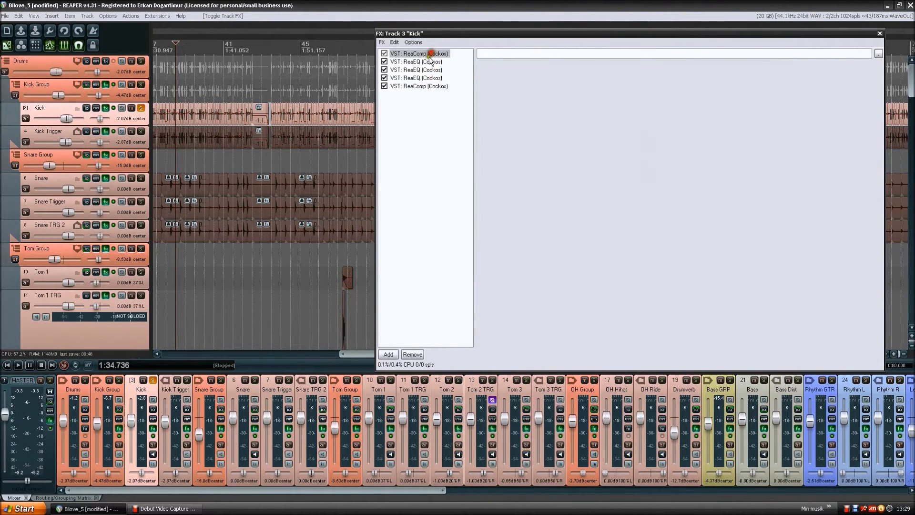
click(430, 70)
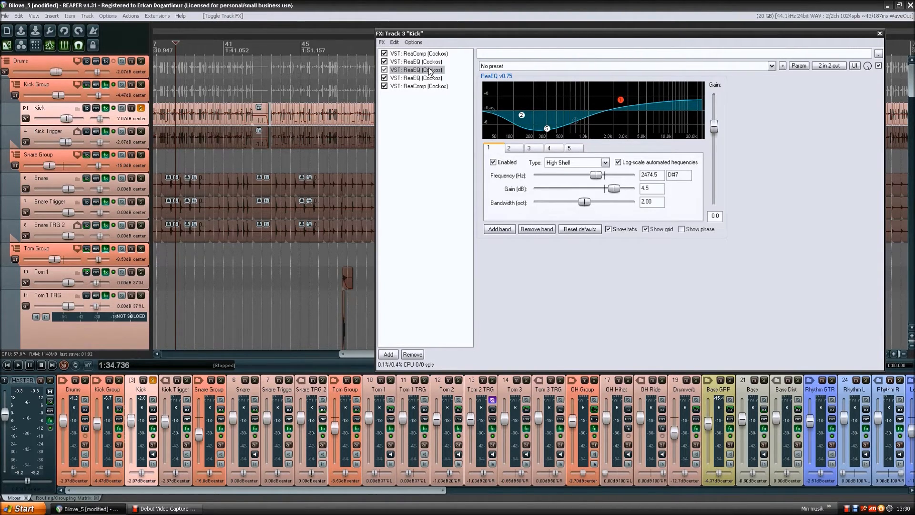
- Compare the Kick Trigger track's effects chain with the Kick track's, ending on the apTrigga2 sample trigger
click(128, 115)
click(47, 133)
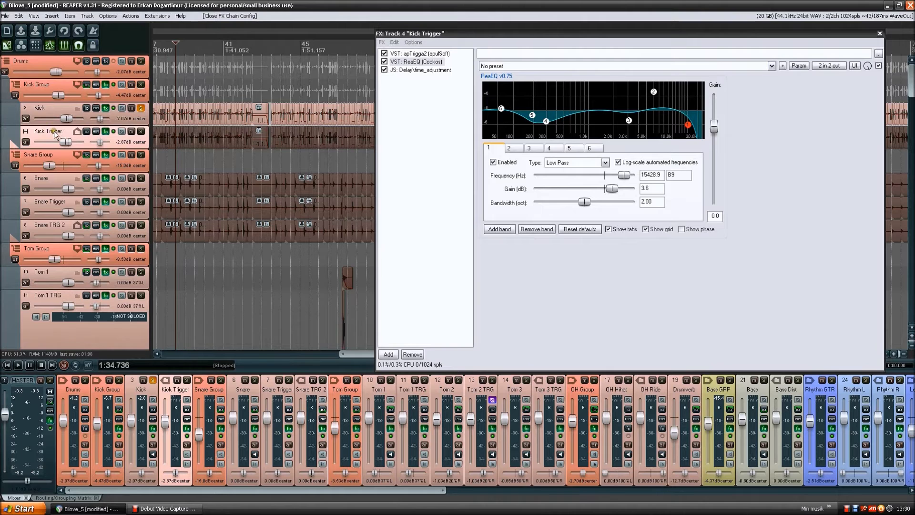
click(417, 54)
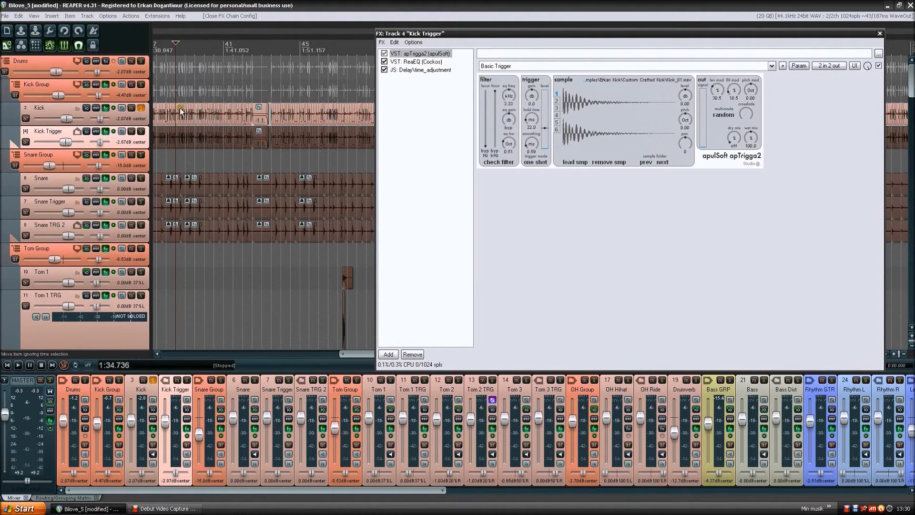
click(142, 118)
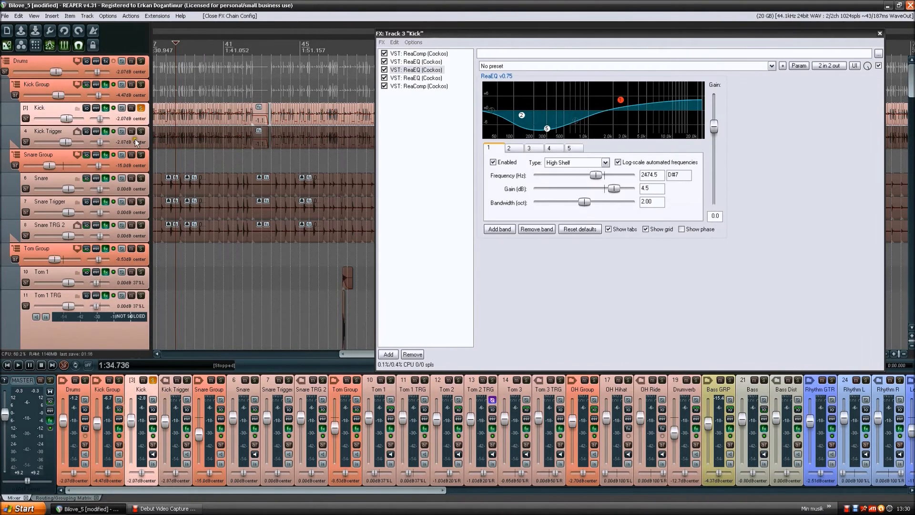
click(136, 139)
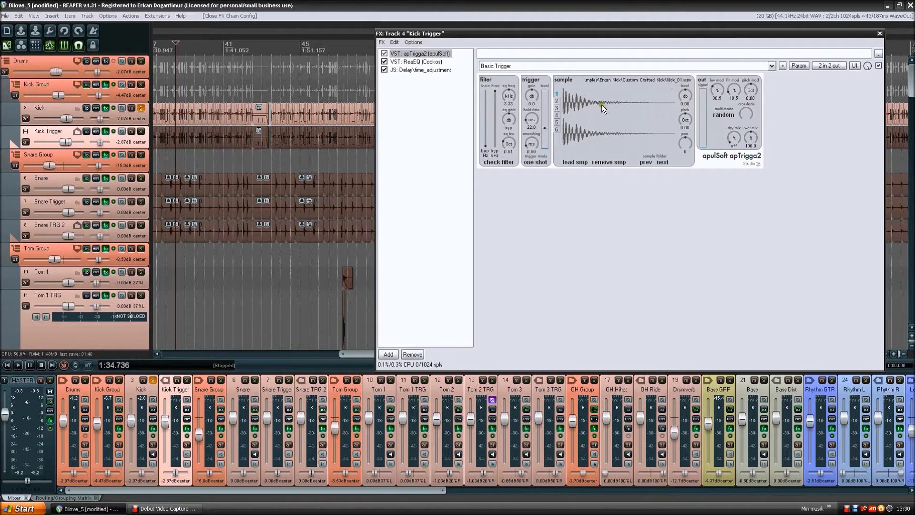
- Browse the kick samples loaded in the apTrigga2 sample slots, ending on slot 1
click(556, 99)
click(557, 114)
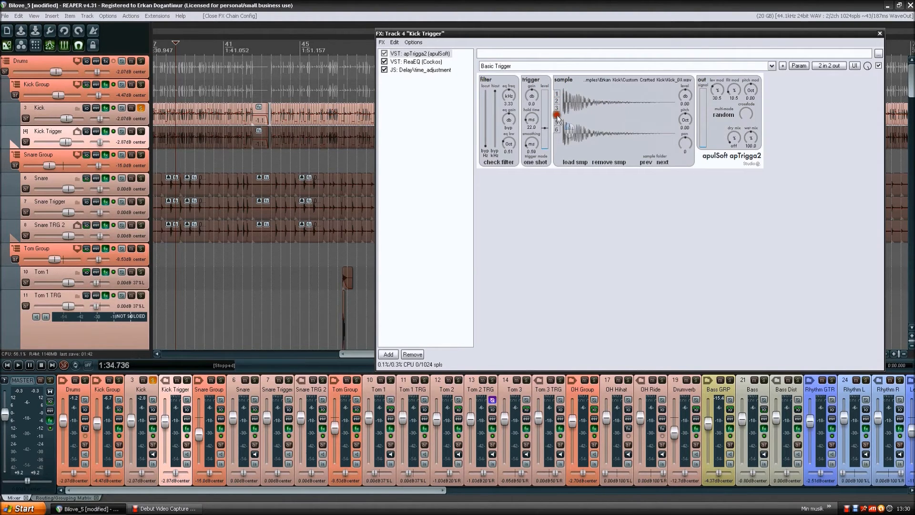
click(557, 101)
click(556, 94)
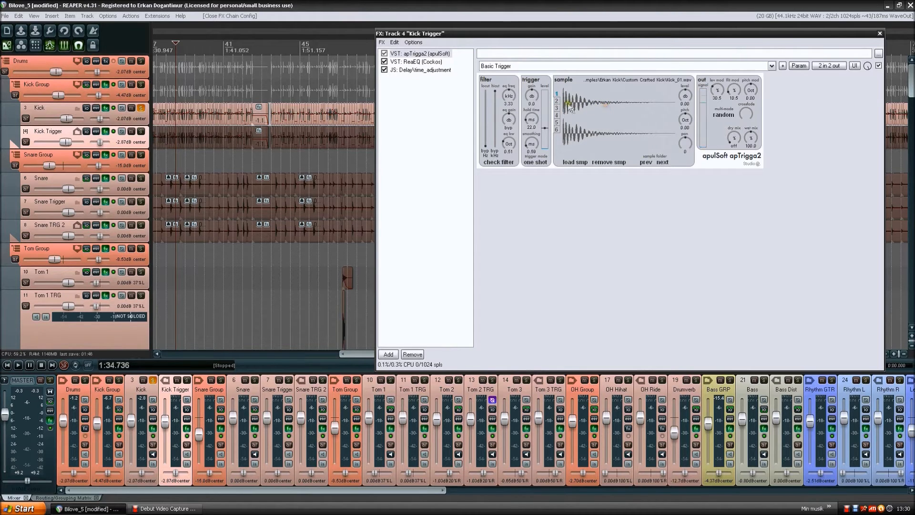
click(594, 104)
- Unsolo the Kick track and audition the apTrigga2 kick samples in slots 1 to 4, ending back on slot 1
click(141, 109)
click(578, 106)
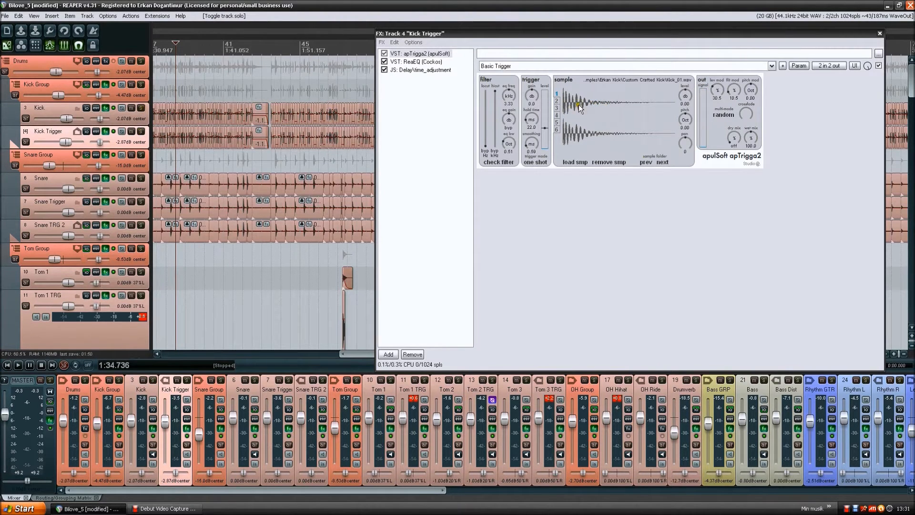
click(560, 104)
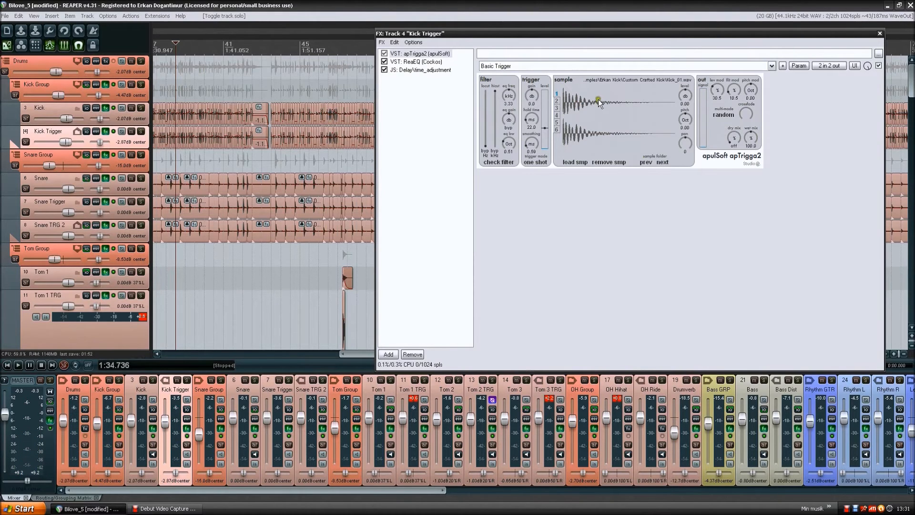
click(557, 101)
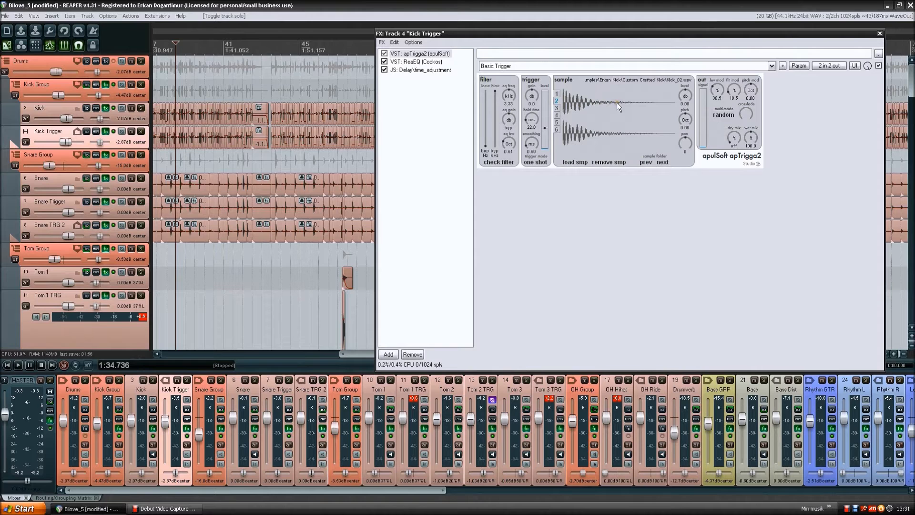
click(605, 104)
click(557, 108)
click(591, 108)
click(556, 114)
click(593, 113)
click(606, 116)
click(556, 94)
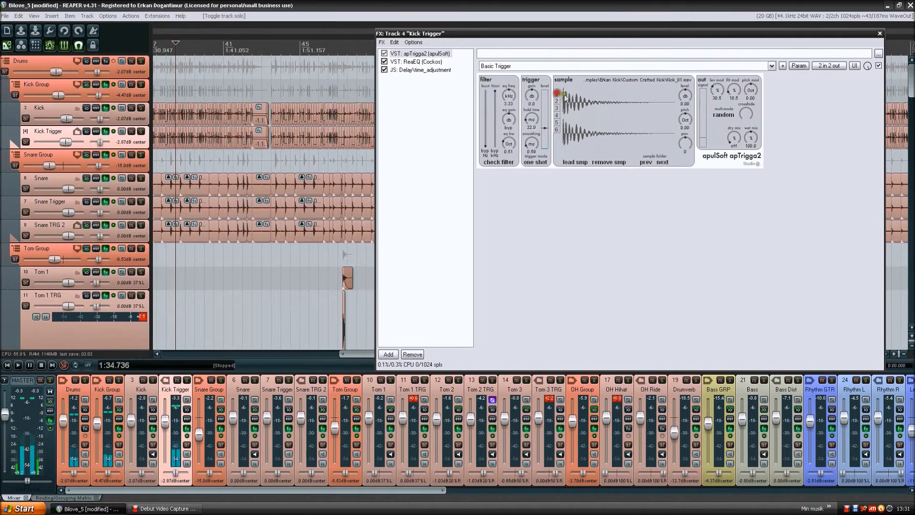
click(619, 111)
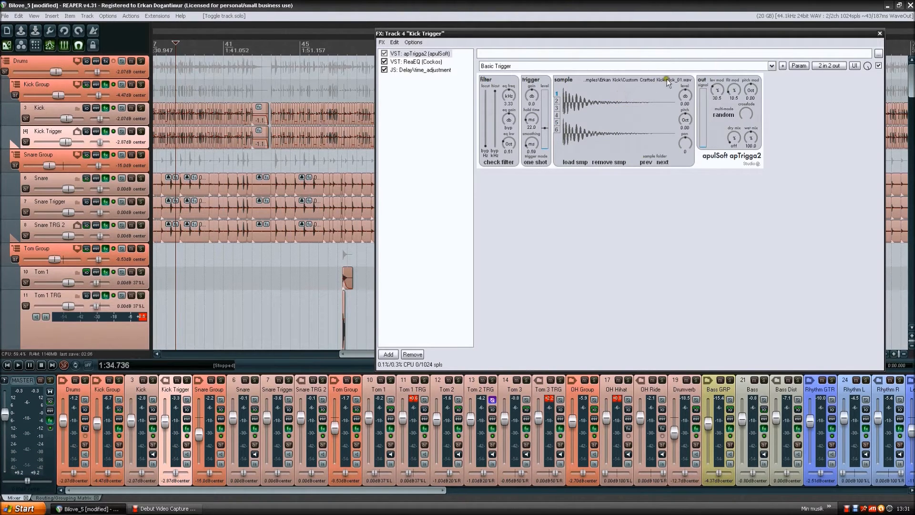
- Go through sample slots 5 down to 1 and view the sample loading dialog for slot 1 without loading a file
click(555, 123)
click(555, 114)
click(555, 107)
click(556, 99)
click(555, 94)
click(611, 112)
click(557, 94)
click(578, 162)
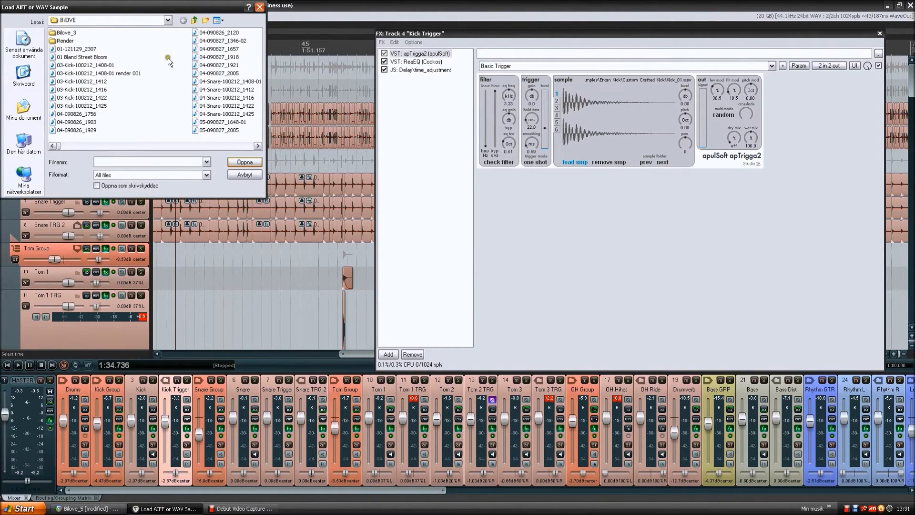
click(260, 8)
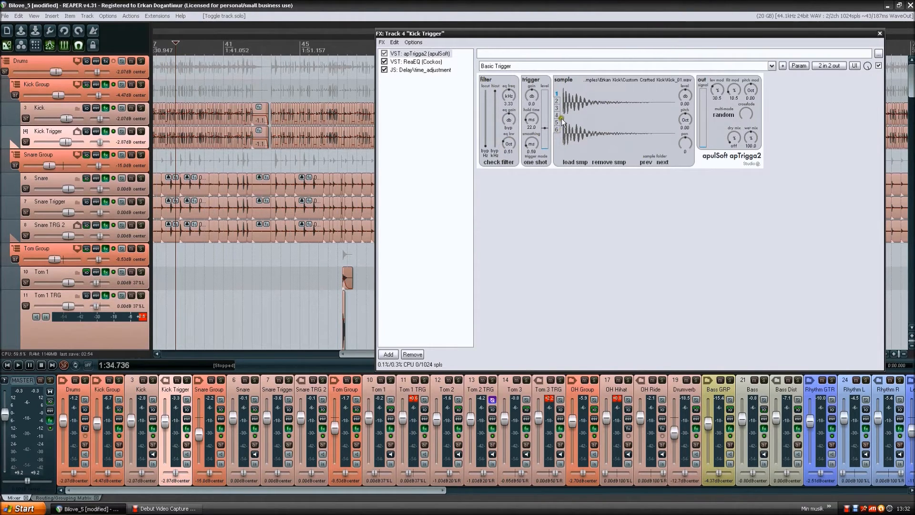
- View the multimode options, keep random, and look through the kick samples in slots 2, 4 and 5
click(723, 115)
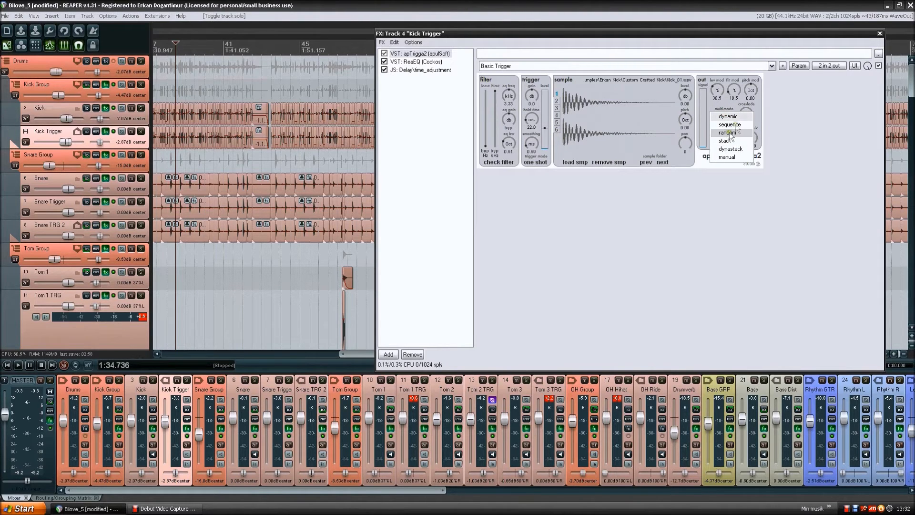
click(810, 136)
click(556, 101)
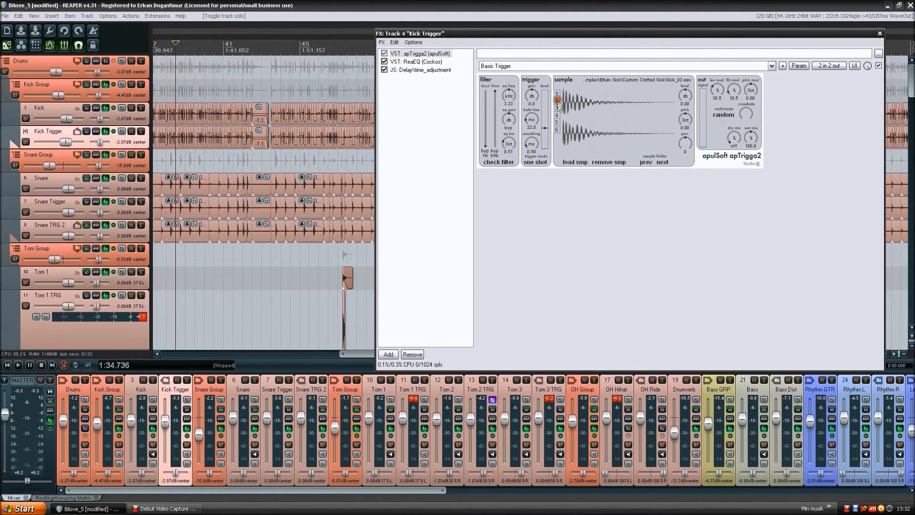
click(557, 114)
click(556, 122)
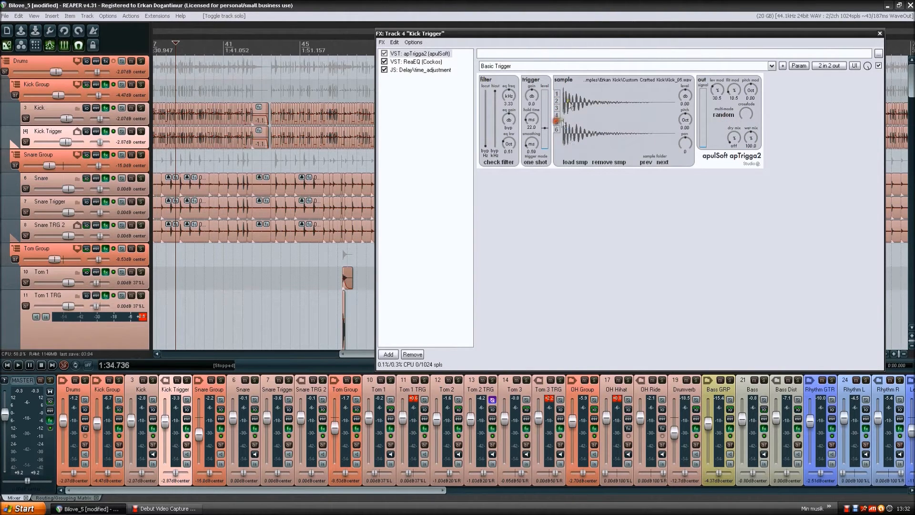
- Compare ReaEQ on Kick Trigger with the Kick track's compressors and the Kick Group's effects chain, ending on GMulti
click(416, 62)
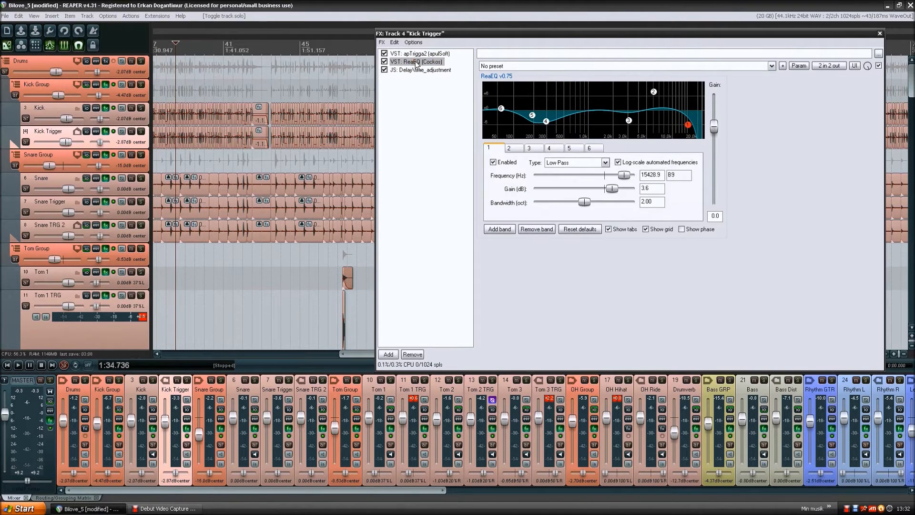
click(130, 117)
click(426, 54)
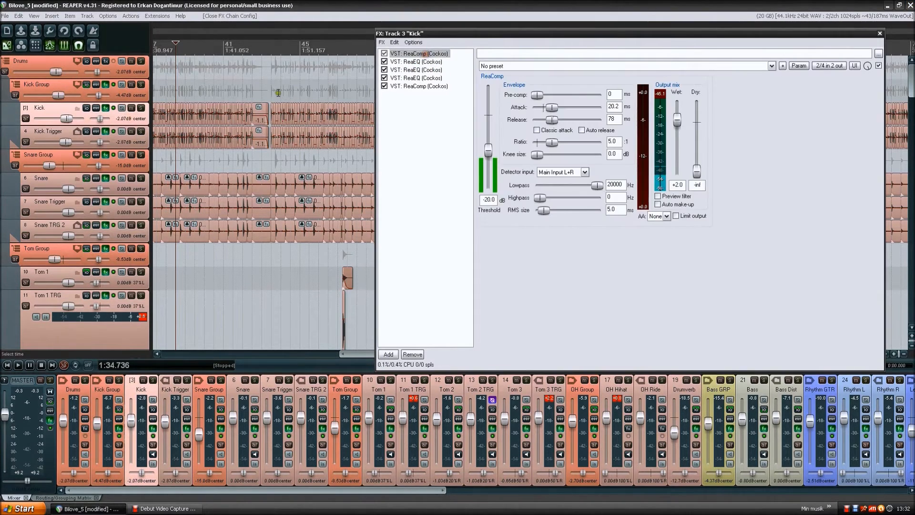
click(134, 96)
click(130, 113)
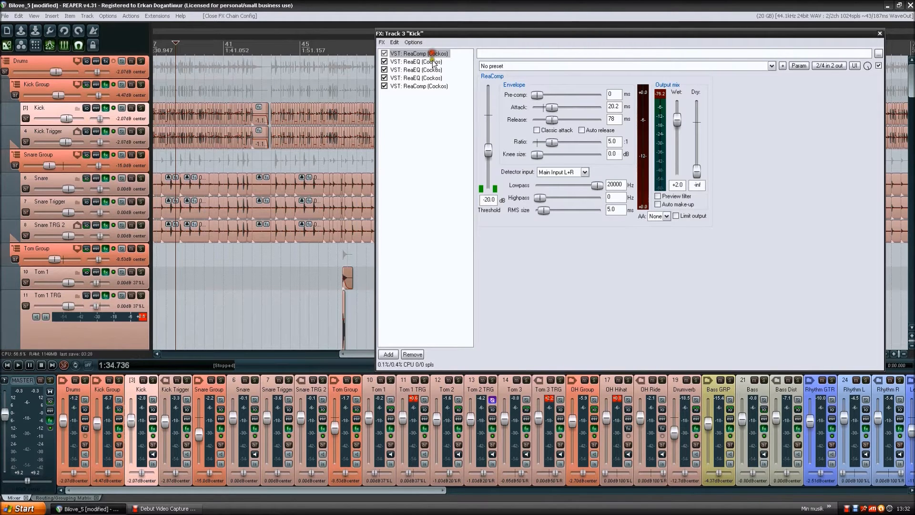
click(424, 85)
click(130, 94)
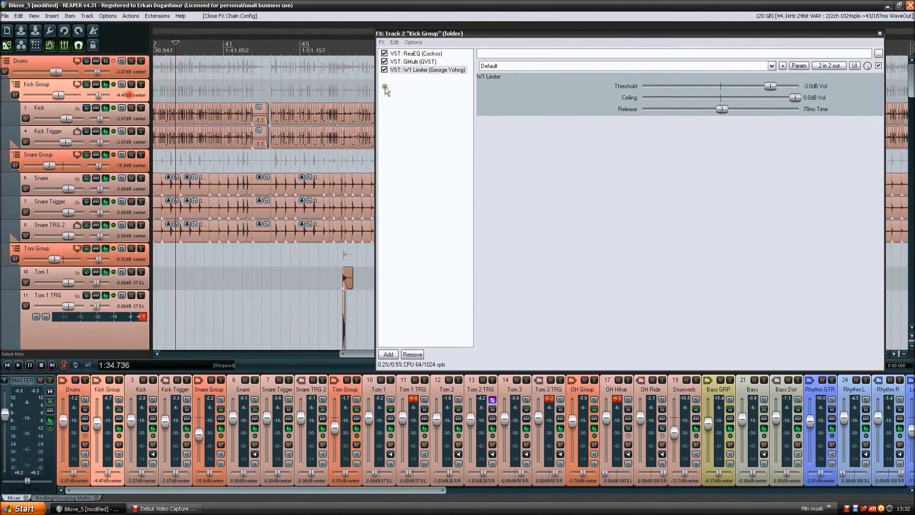
click(423, 62)
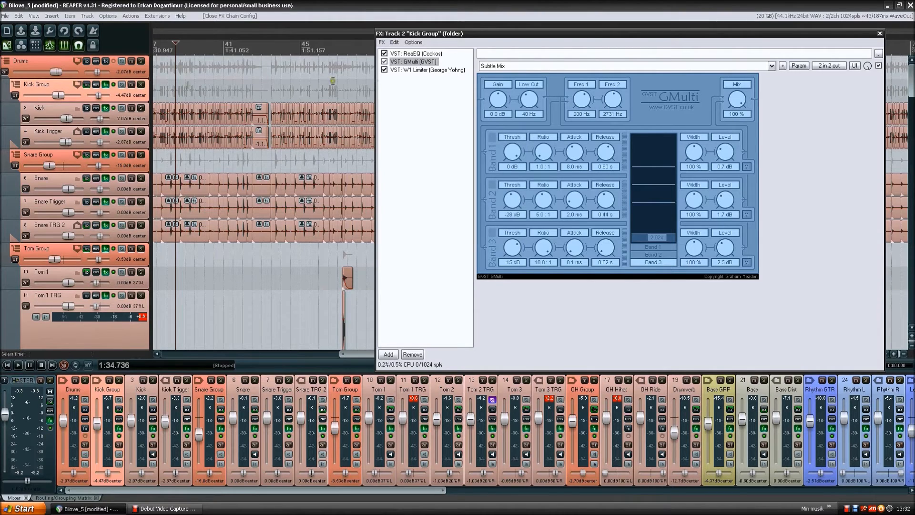
- Open parameter modulation for 1-Freq (Low) of the Kick track's first ReaEQ and place its window below the EQ controls
click(141, 119)
click(425, 54)
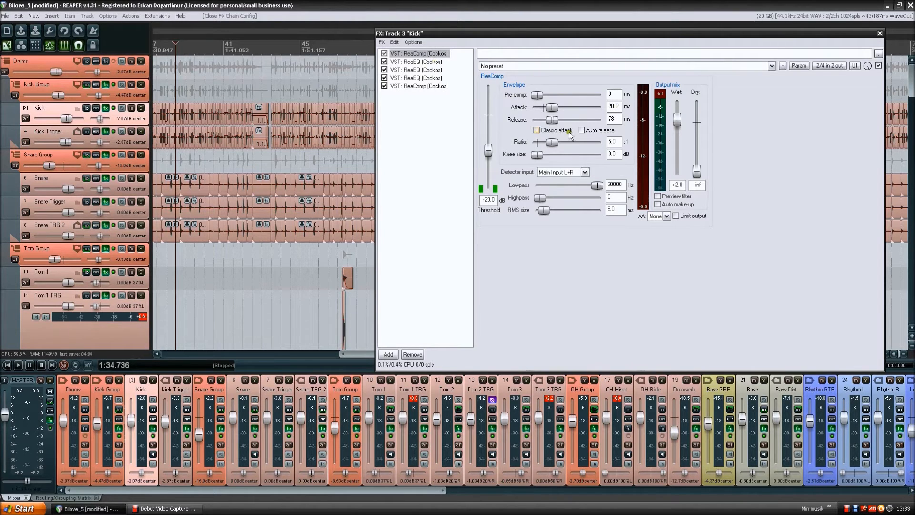
click(419, 62)
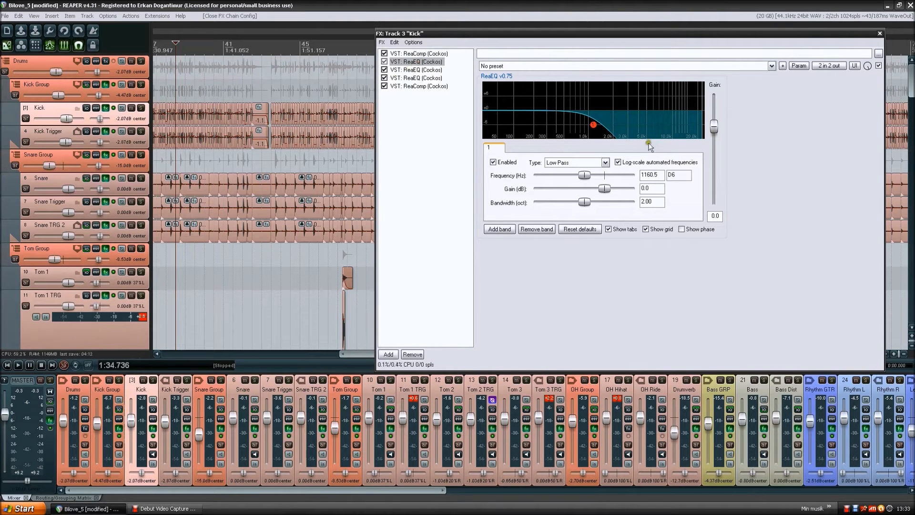
click(804, 67)
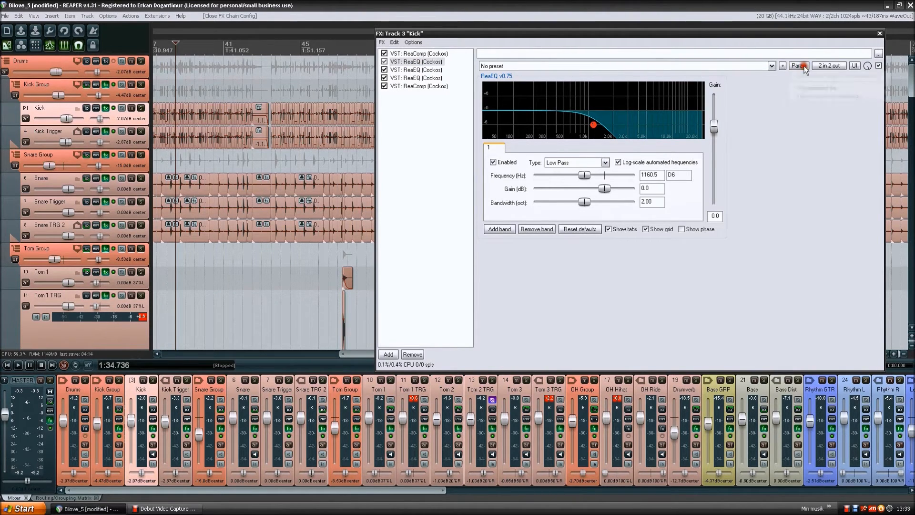
mouse_move(805, 89)
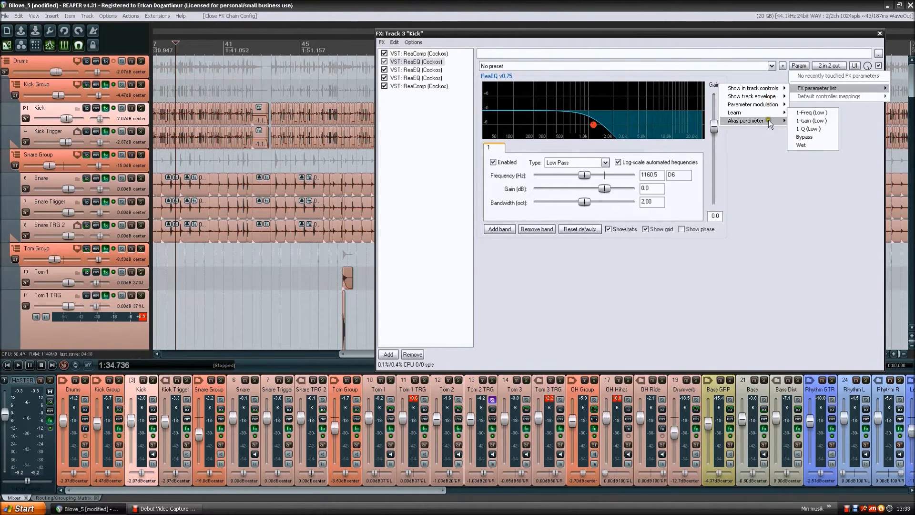
mouse_move(768, 104)
click(805, 105)
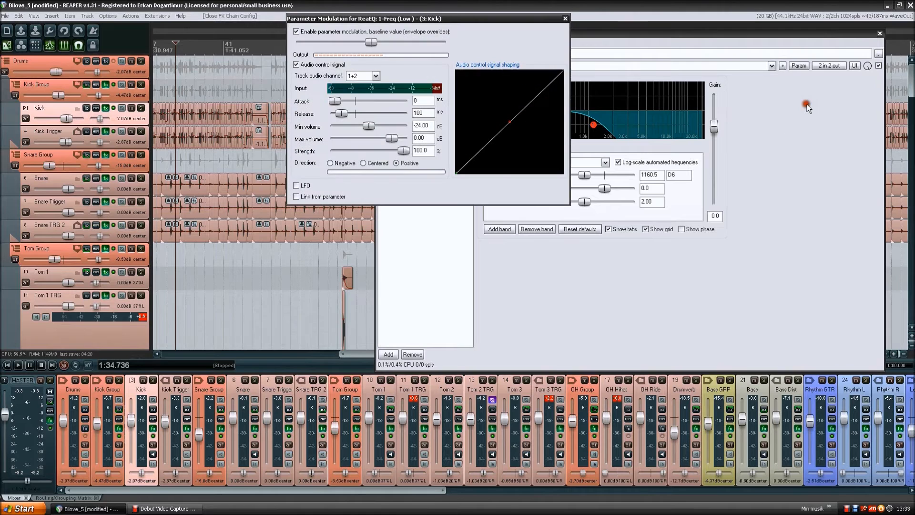
drag(515, 24, 776, 252)
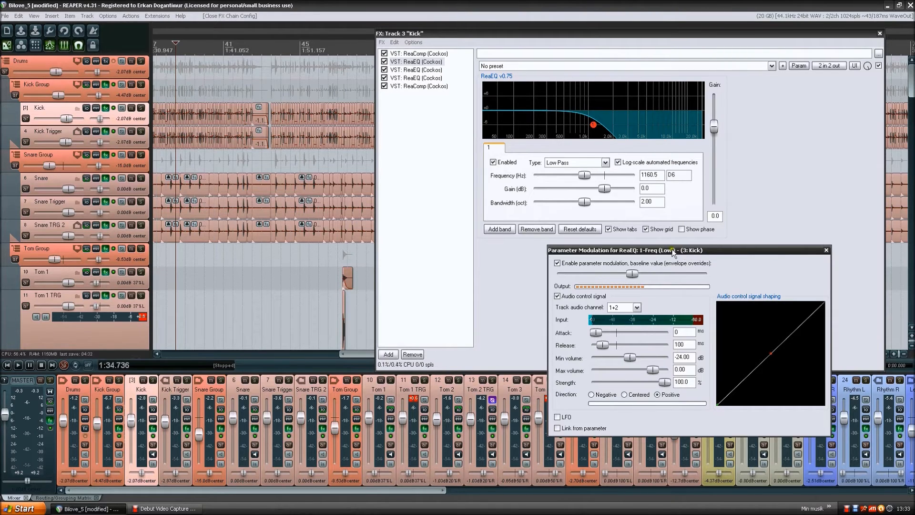
drag(677, 251, 672, 261)
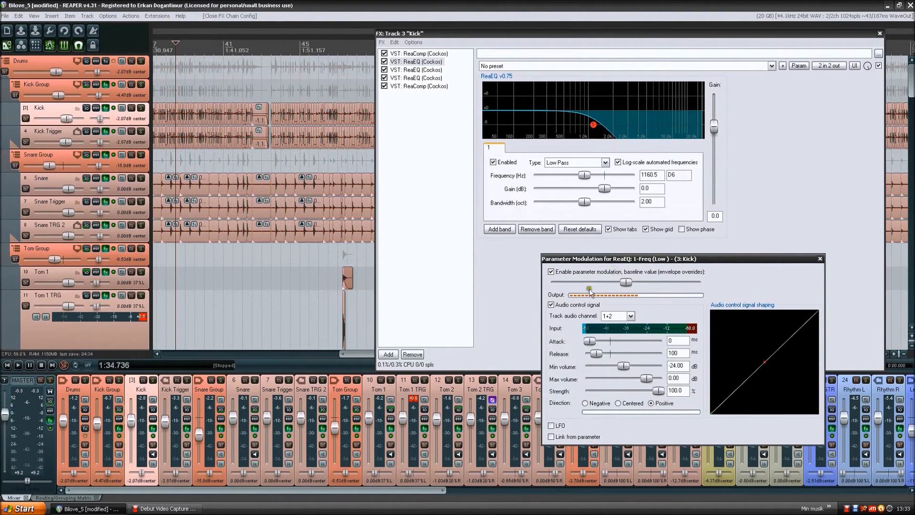
- Solo the Kick Group during playback to examine how the audio control signal modulates the low-pass frequency, and stop playback
click(551, 305)
mouse_move(594, 127)
click(595, 36)
key(space)
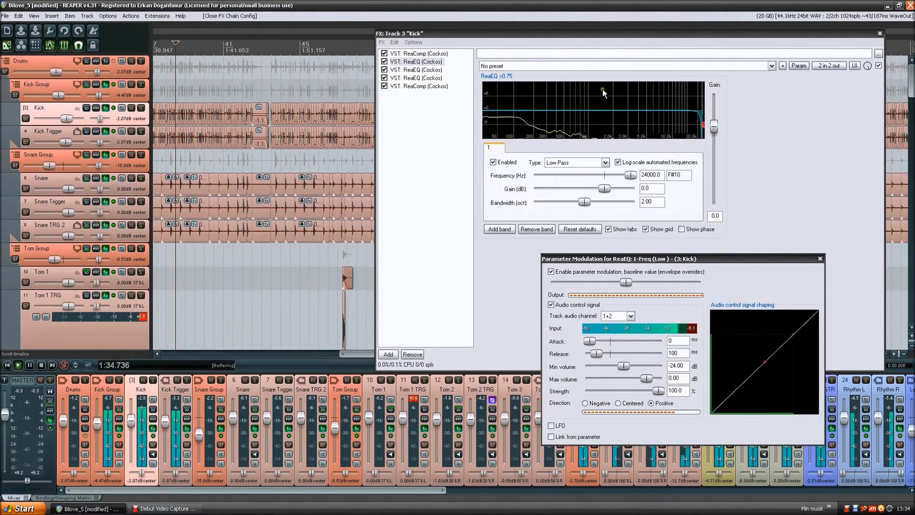
click(141, 85)
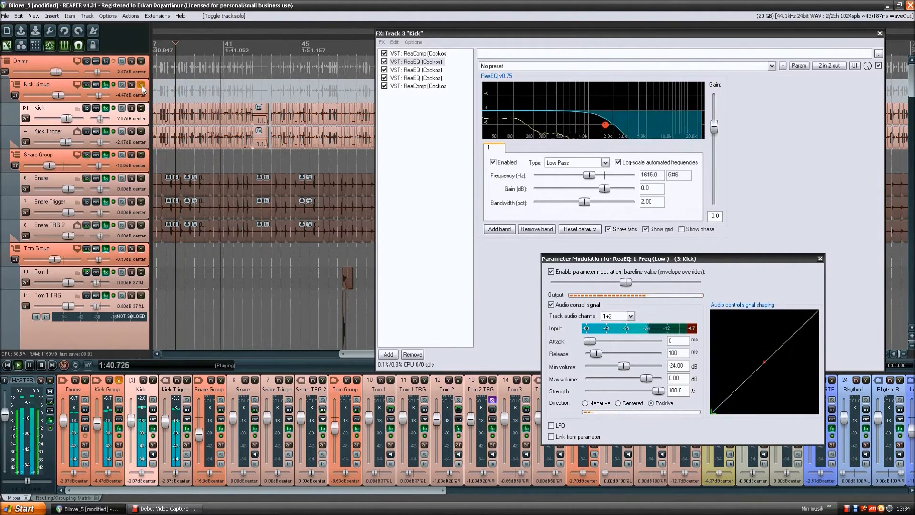
key(space)
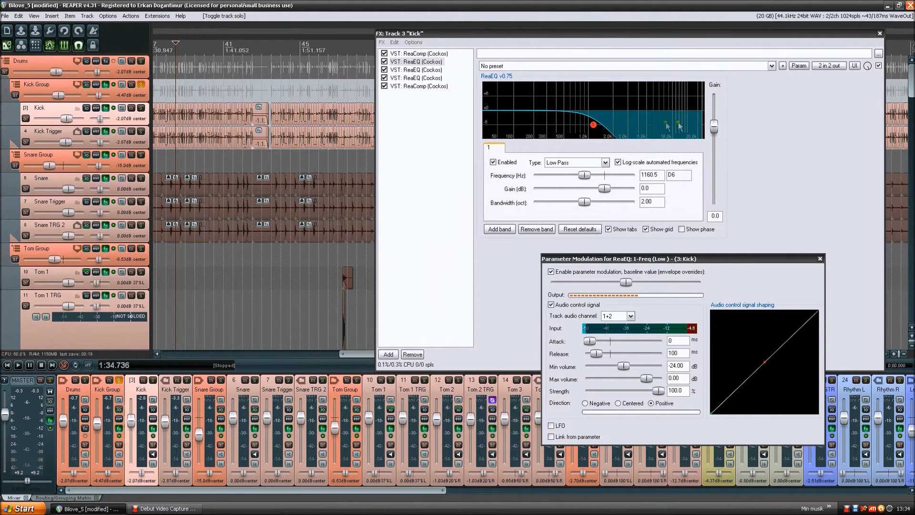
- Arrange the Kick effects window and the parameter modulation window so the EQ curve and modulation settings are both visible
mouse_move(594, 126)
click(811, 115)
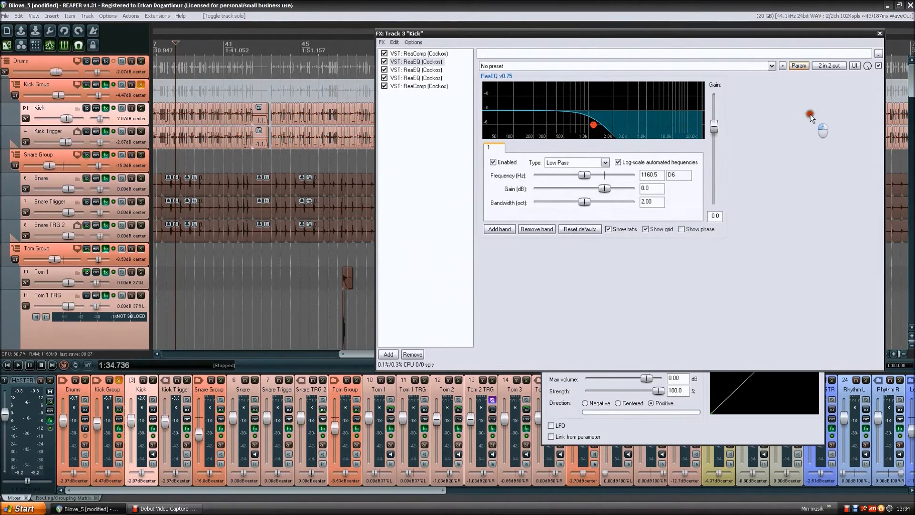
drag(624, 34, 608, 18)
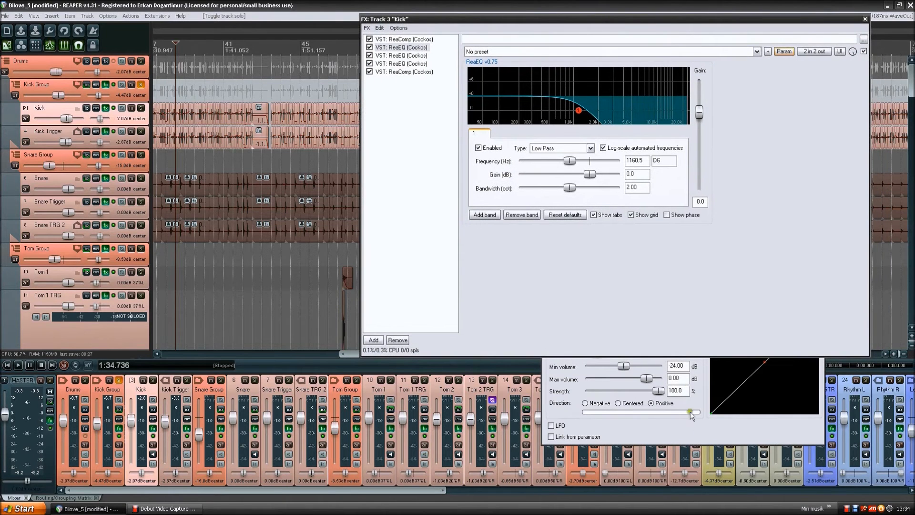
click(715, 436)
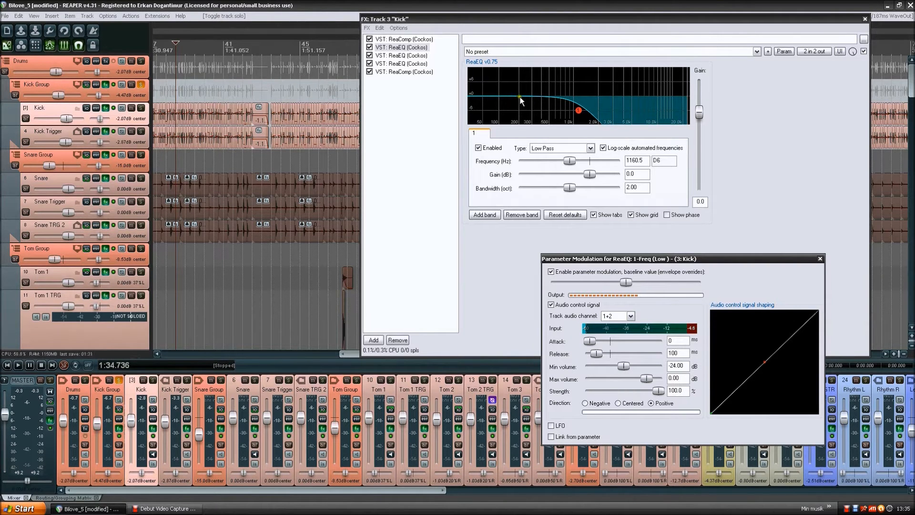
mouse_move(578, 110)
drag(676, 262, 616, 244)
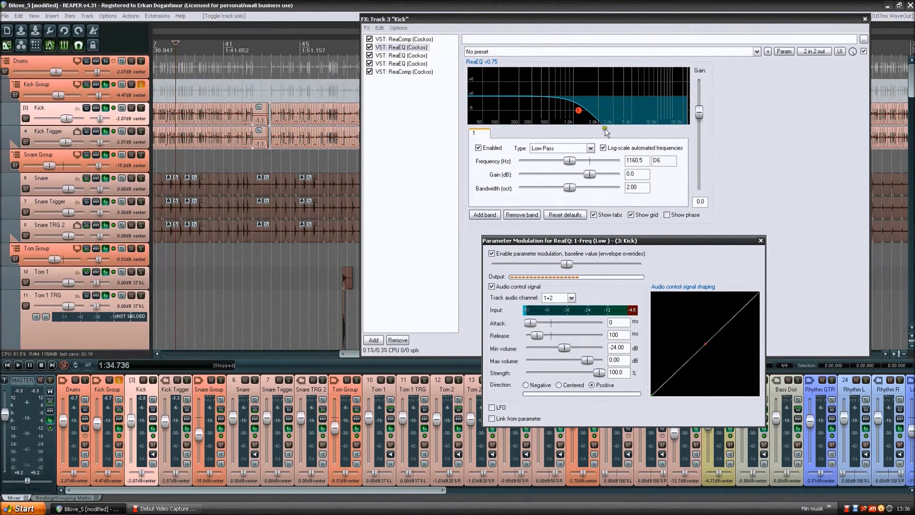
drag(601, 242, 599, 236)
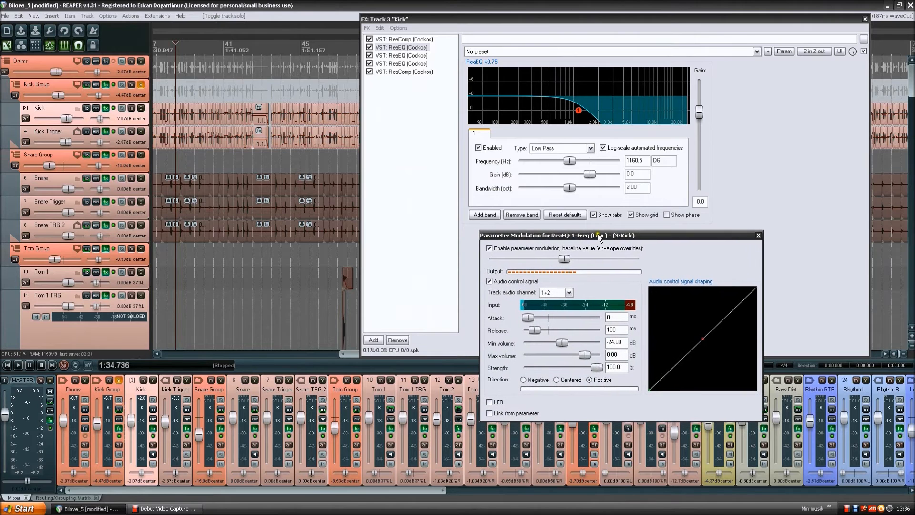
- Examine the low-pass band's options in the Kick track's first ReaEQ and the effect parameters available as Kick track envelopes
right_click(579, 112)
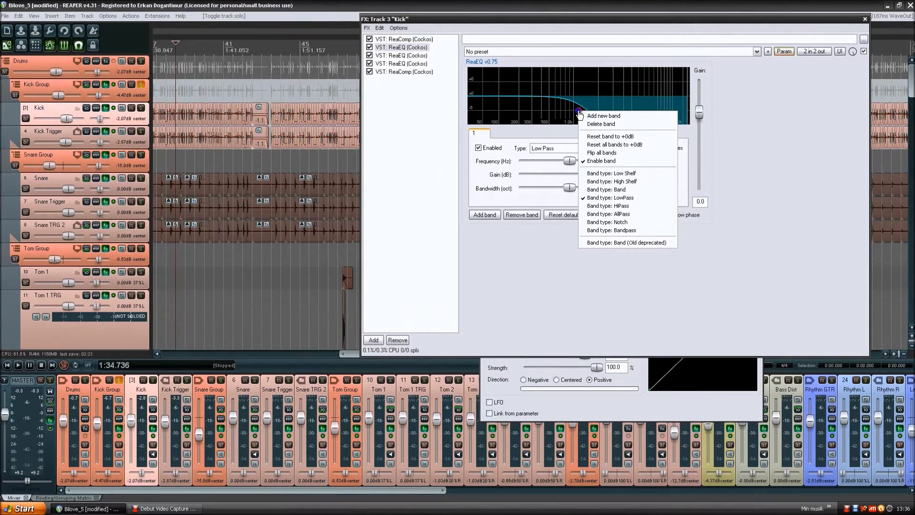
click(833, 156)
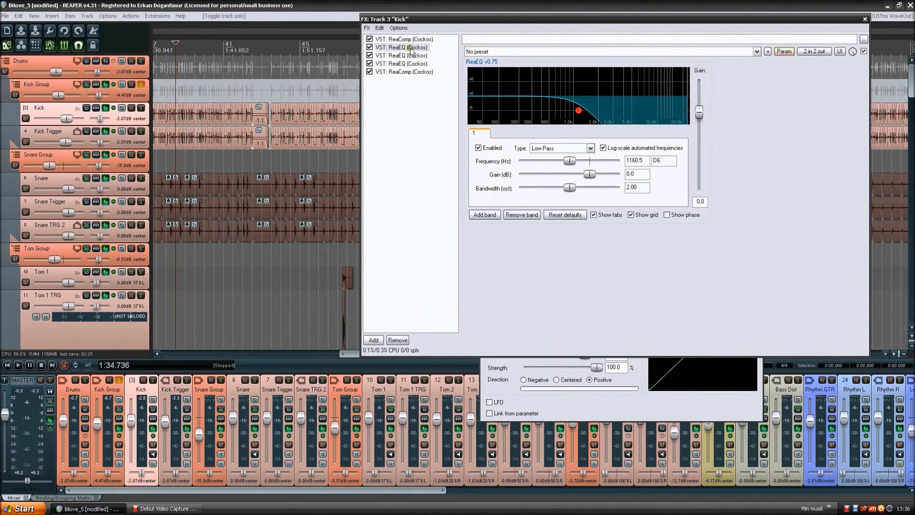
click(96, 108)
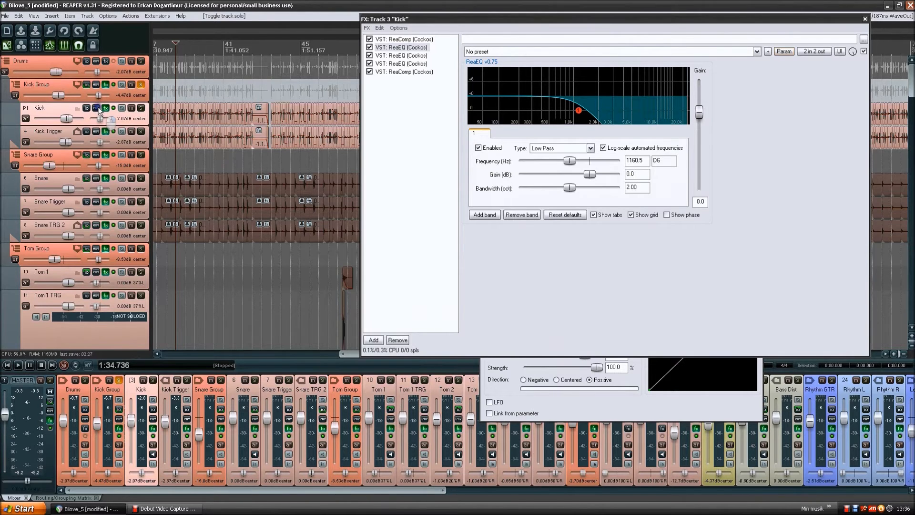
mouse_move(134, 184)
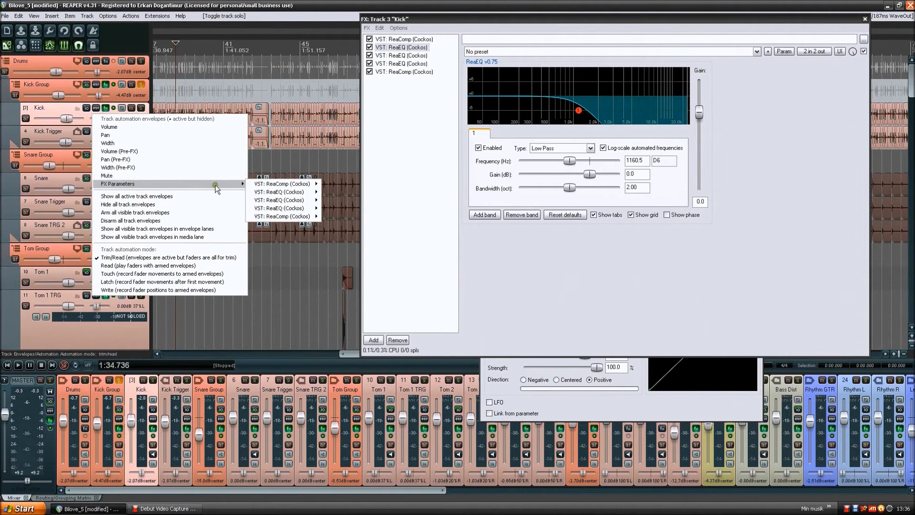
mouse_move(298, 210)
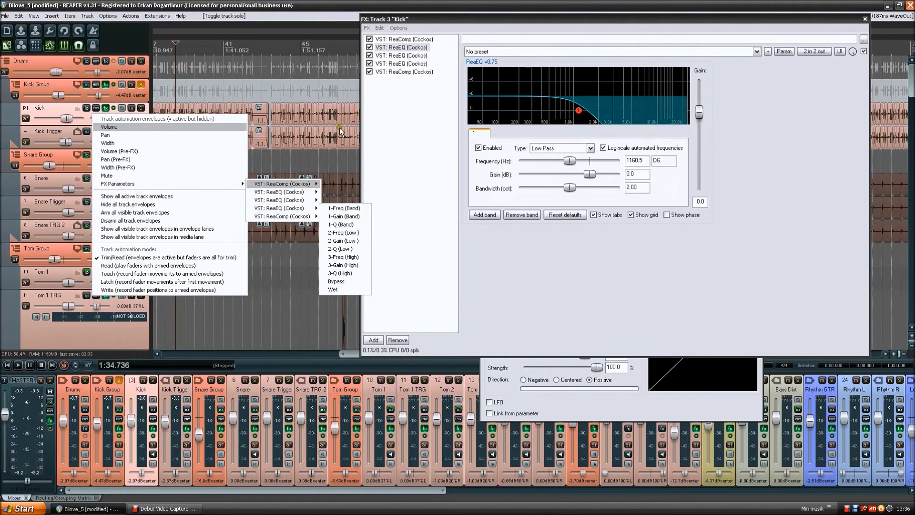
click(821, 81)
- Open parameter modulation for Wet of the Kick track's first ReaEQ and arrange its window beside the 1-Freq (Low) modulation window
click(784, 52)
mouse_move(805, 74)
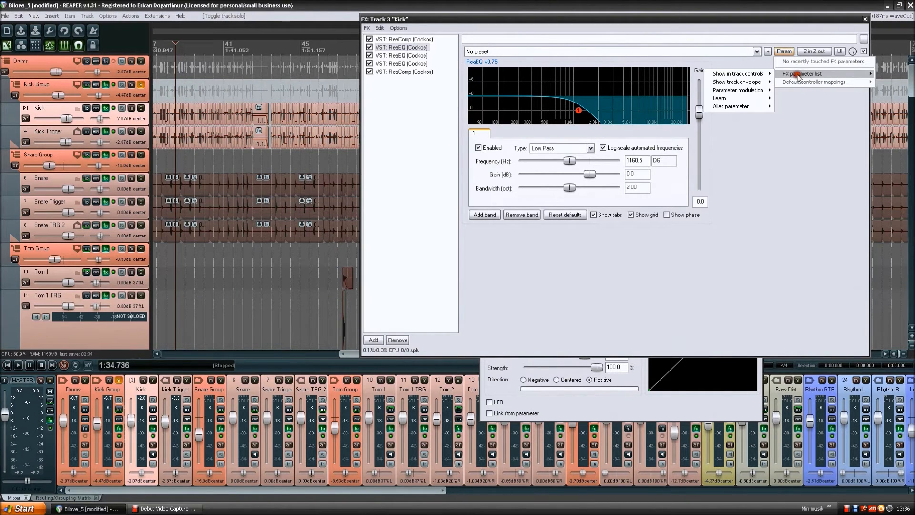
mouse_move(743, 91)
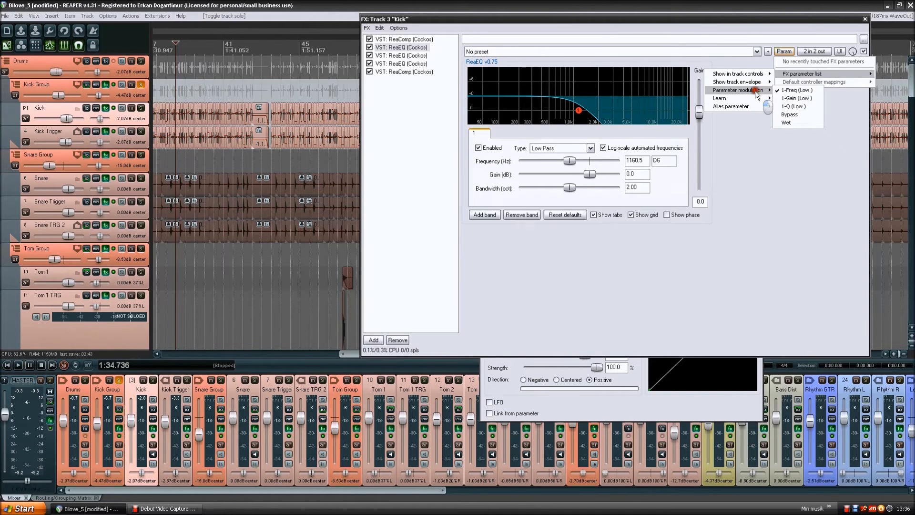
click(792, 122)
drag(99, 29, 625, 249)
click(654, 392)
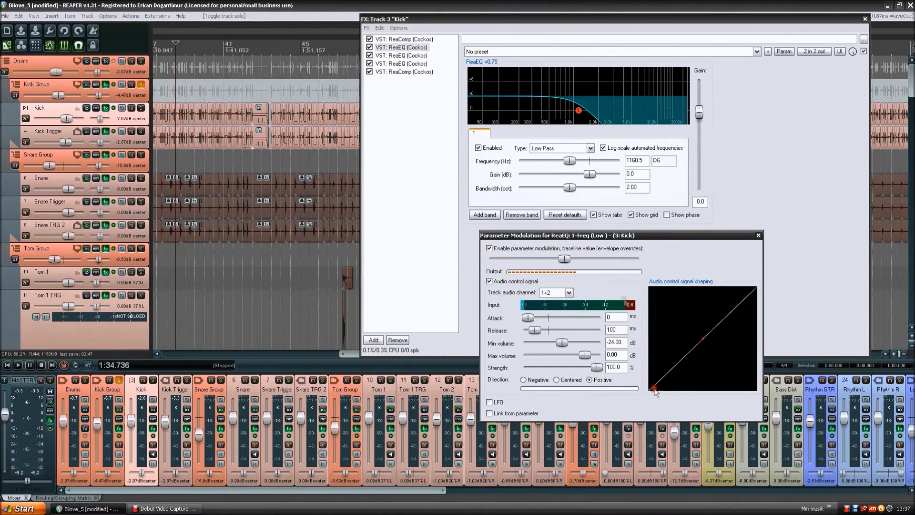
drag(572, 235, 341, 274)
drag(595, 238, 671, 230)
- Try audio control signal modulation of ReaEQ's Wet parameter with its baseline at mid-range, then disable it and close its window
click(619, 273)
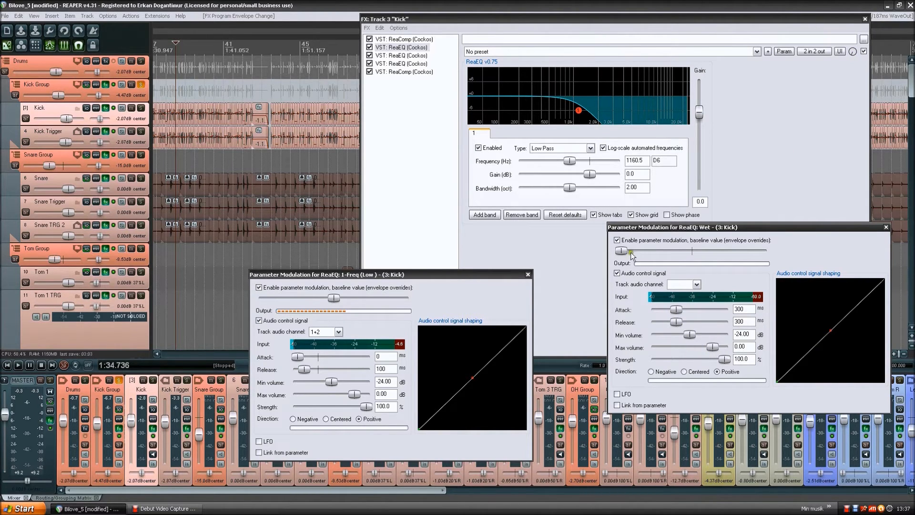
drag(620, 250, 693, 252)
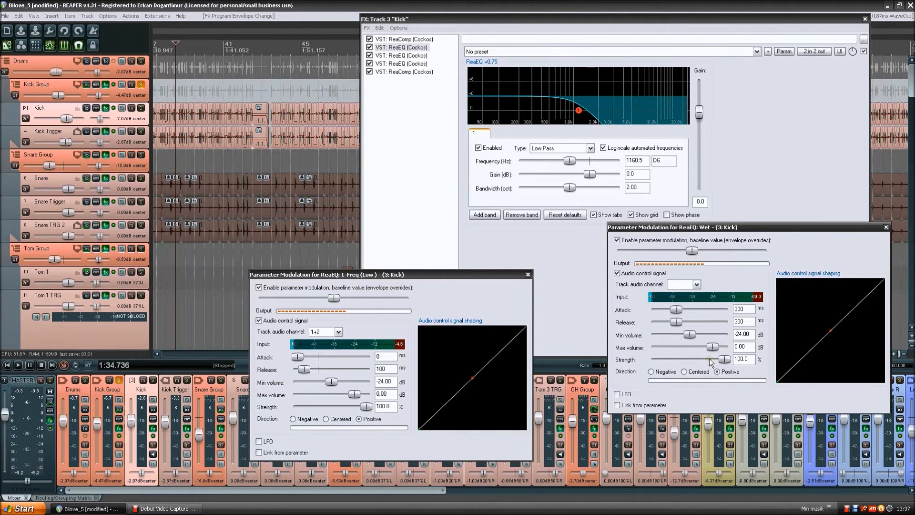
click(627, 240)
click(642, 274)
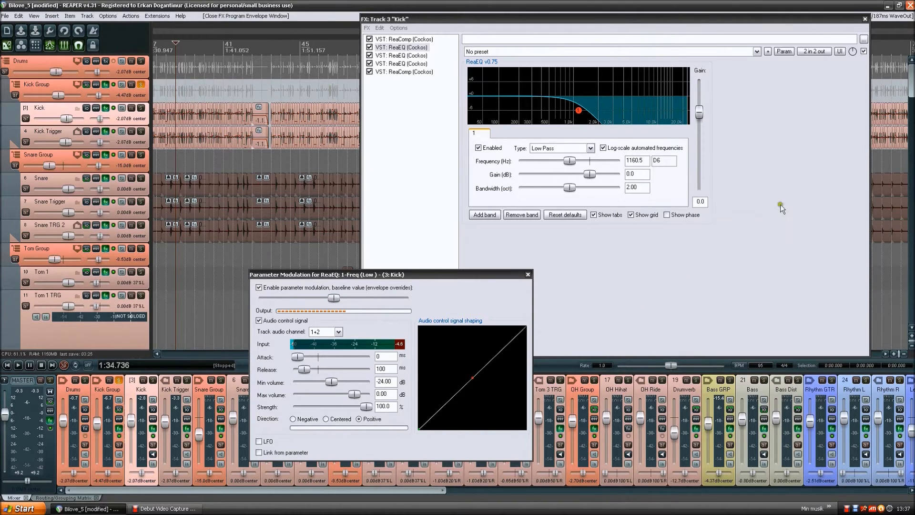
- Adjust the wet mix amount of the Kick track's first ReaEQ
click(851, 50)
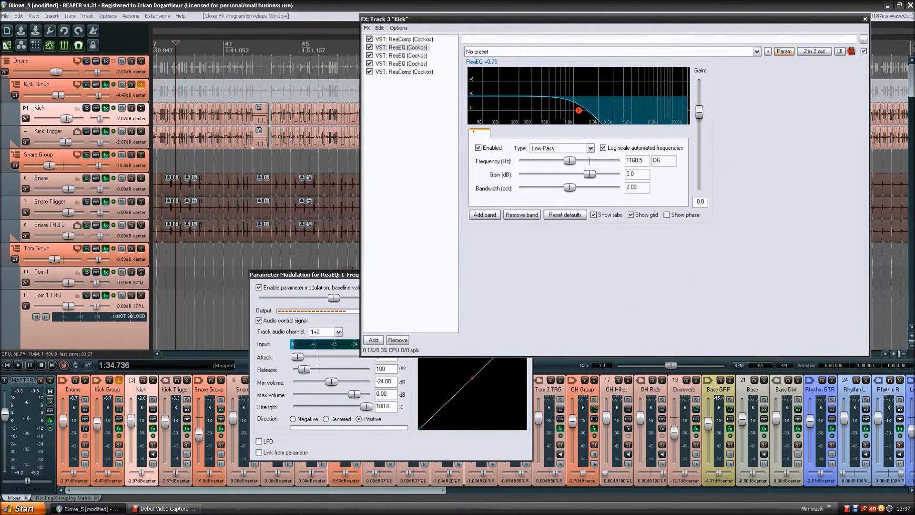
click(852, 50)
mouse_move(853, 50)
mouse_down()
mouse_move(853, 60)
mouse_move(853, 51)
mouse_up()
- Compare the curves and band settings of the Kick track's second and third ReaEQ, including band 5 of the second
click(416, 56)
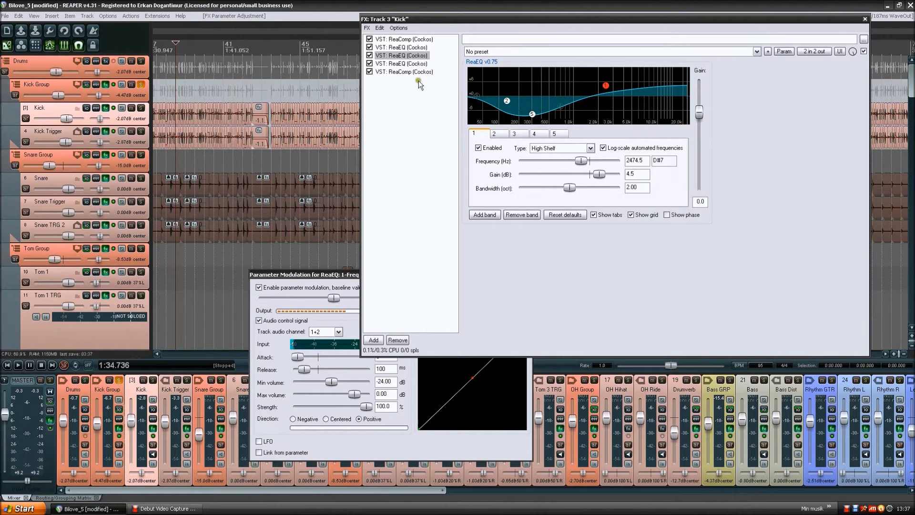
mouse_move(533, 114)
click(533, 115)
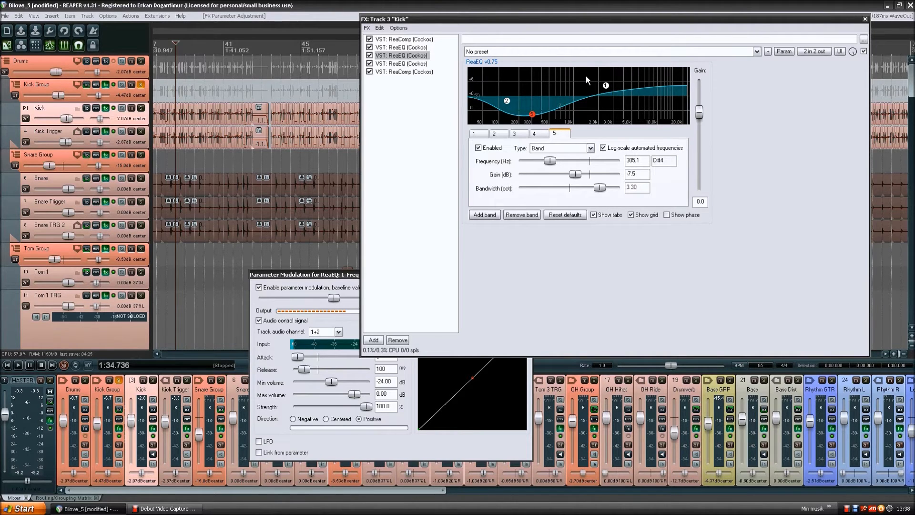
click(418, 64)
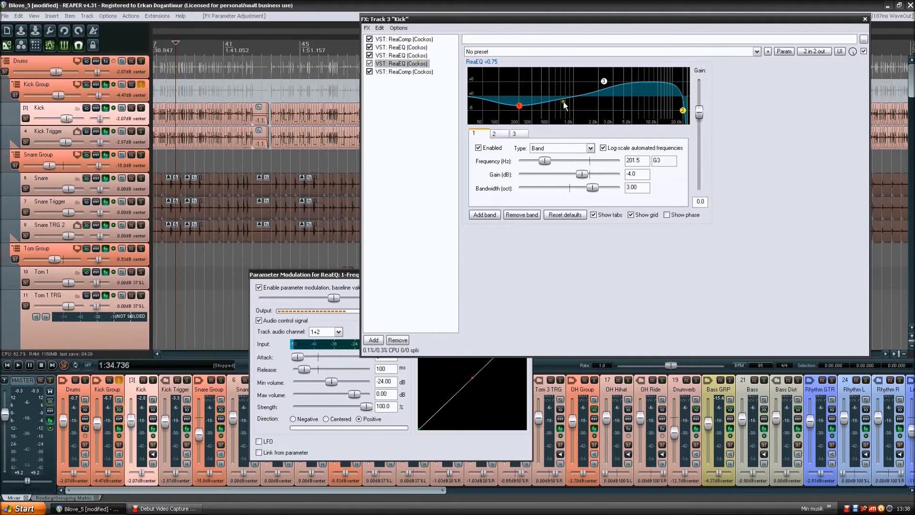
click(413, 55)
click(412, 64)
click(413, 55)
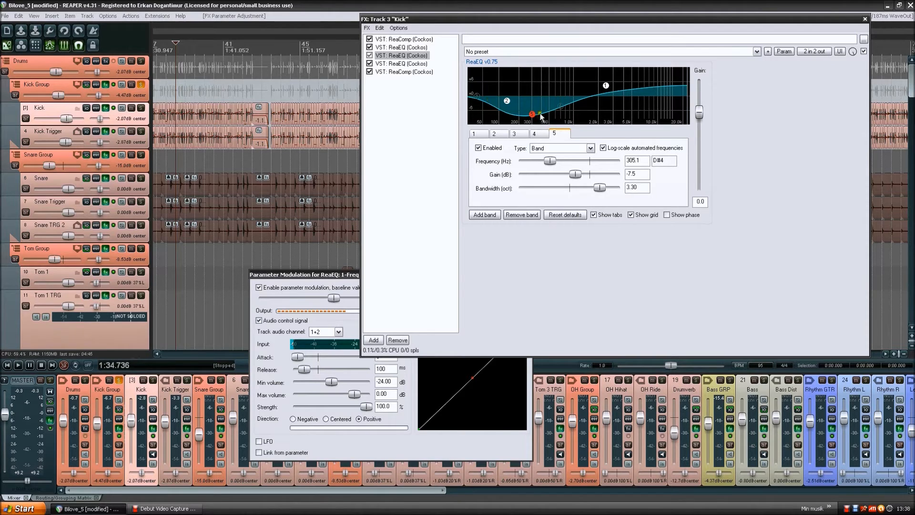
click(421, 64)
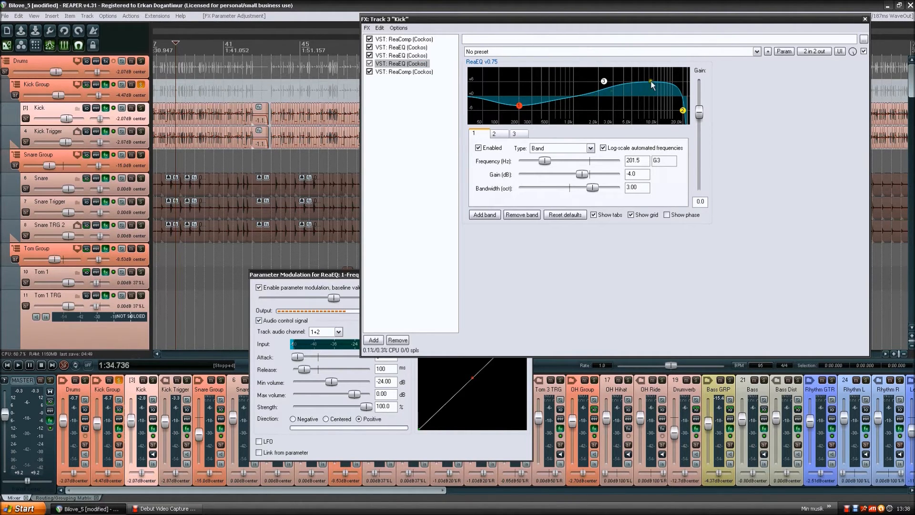
click(418, 56)
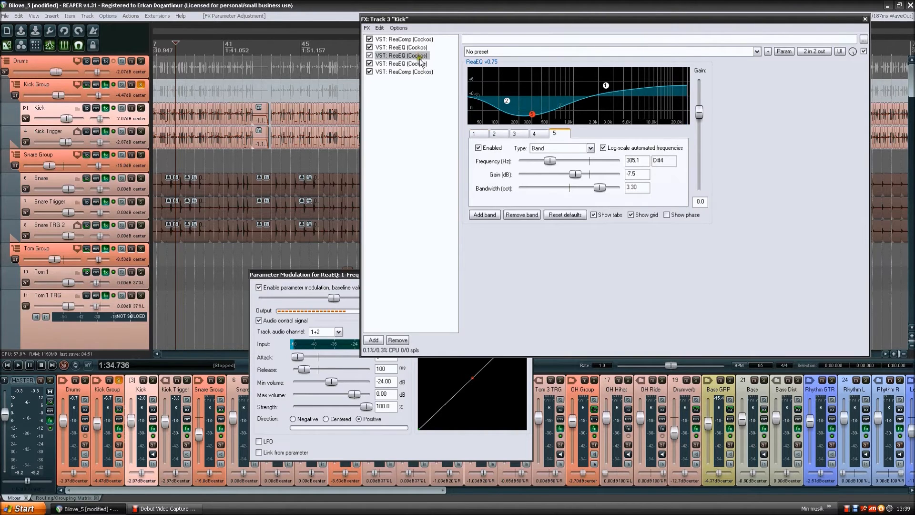
click(419, 63)
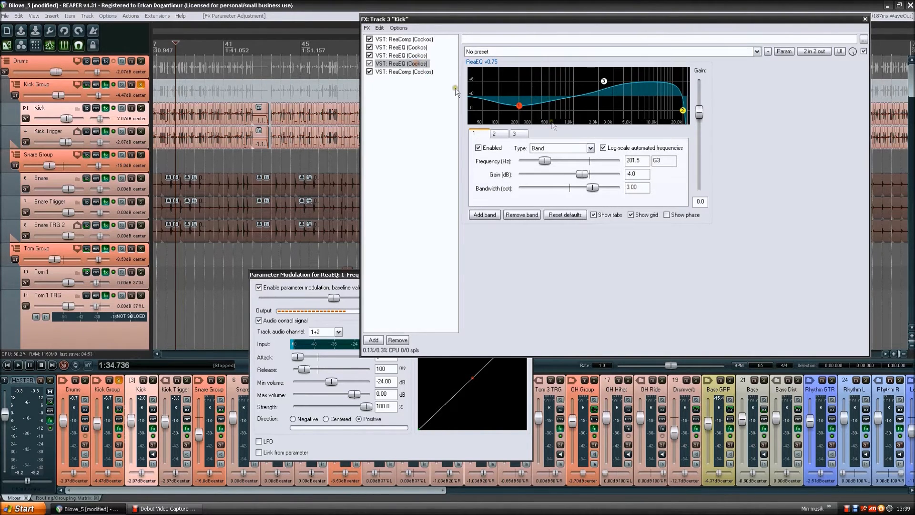
- Add new bands to the Kick track's third ReaEQ until it has 13 bands
click(412, 63)
click(490, 215)
click(490, 215)
click(492, 217)
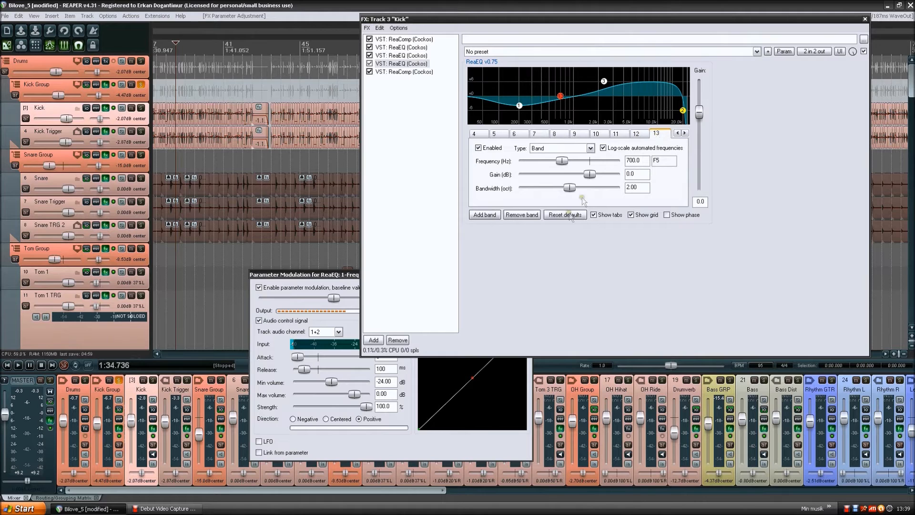
- Remove the surplus bands from the Kick track's third ReaEQ until four bands remain
click(532, 216)
click(532, 216)
click(533, 217)
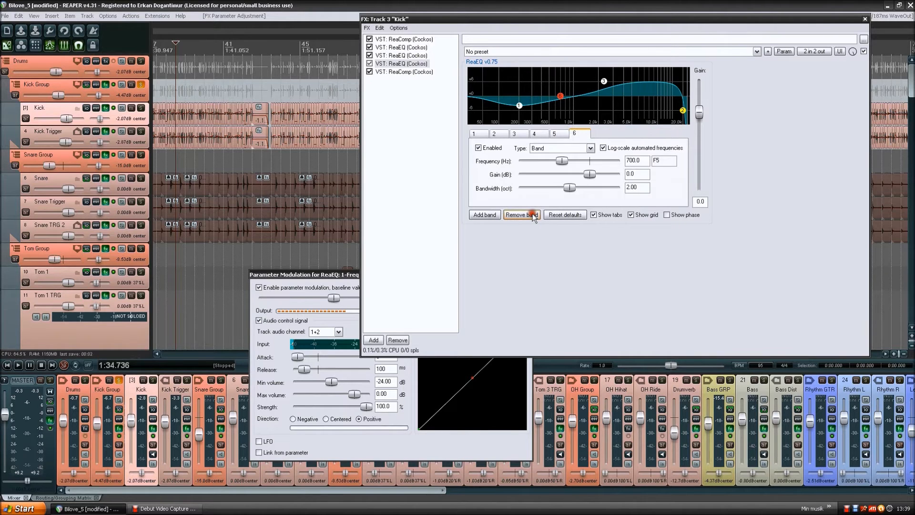
click(533, 216)
click(533, 215)
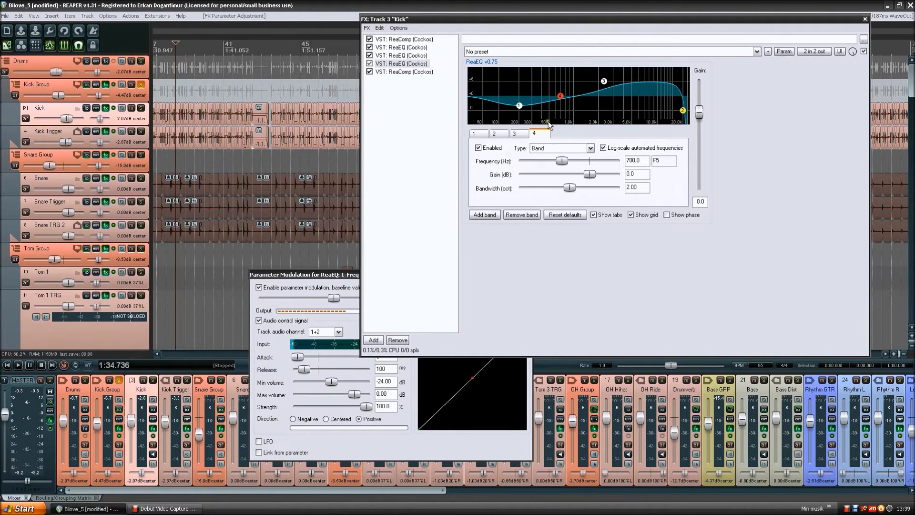
- Examine the envelope, detector and output mix settings of the Kick track's last ReaComp
click(407, 72)
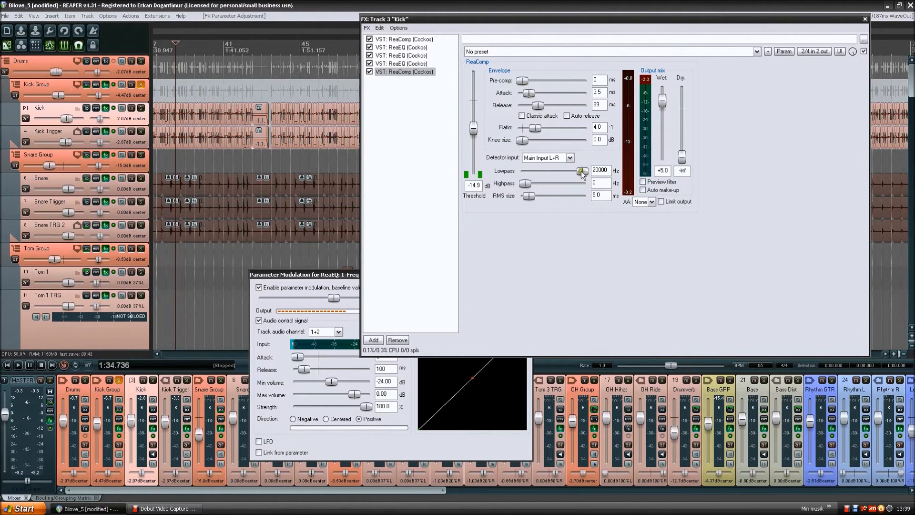
click(629, 247)
click(681, 104)
click(655, 246)
click(603, 244)
- Open the Kick Trigger track's effects chain and examine the apTrigga2 sample settings and the ReaEQ curve
click(143, 144)
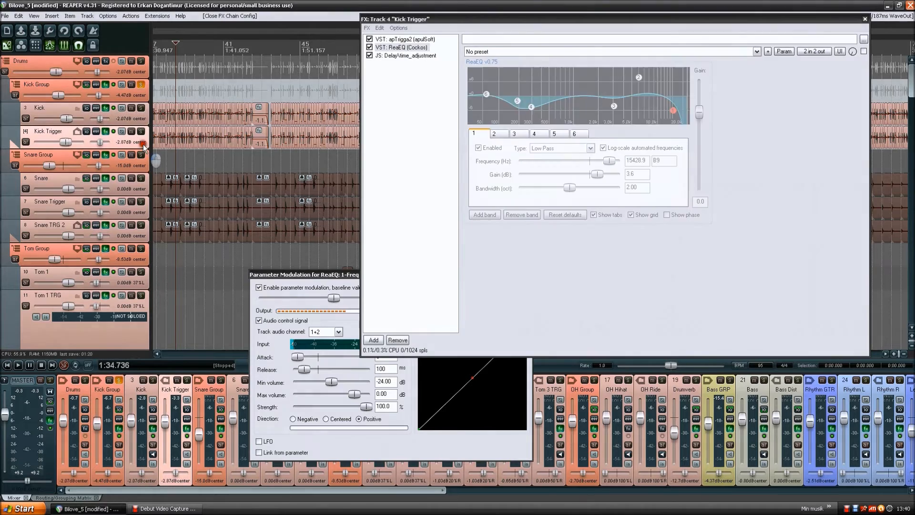
click(409, 39)
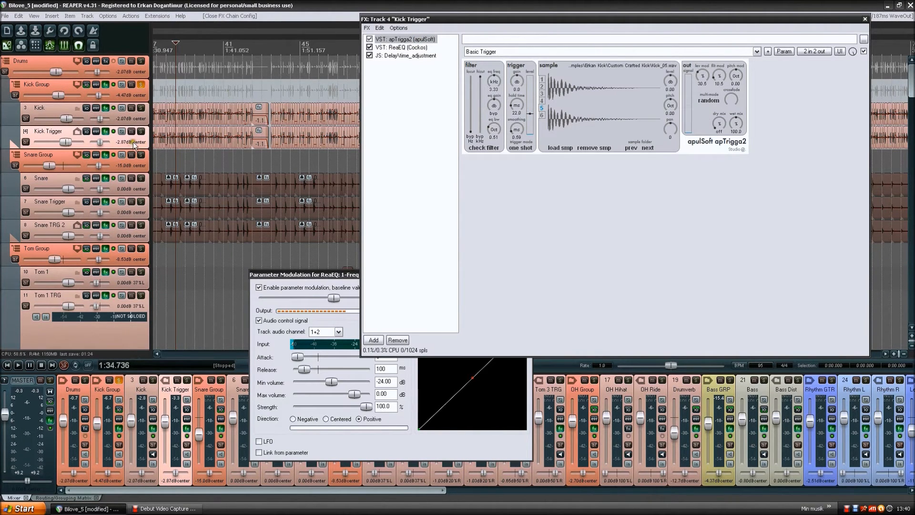
click(412, 48)
click(406, 48)
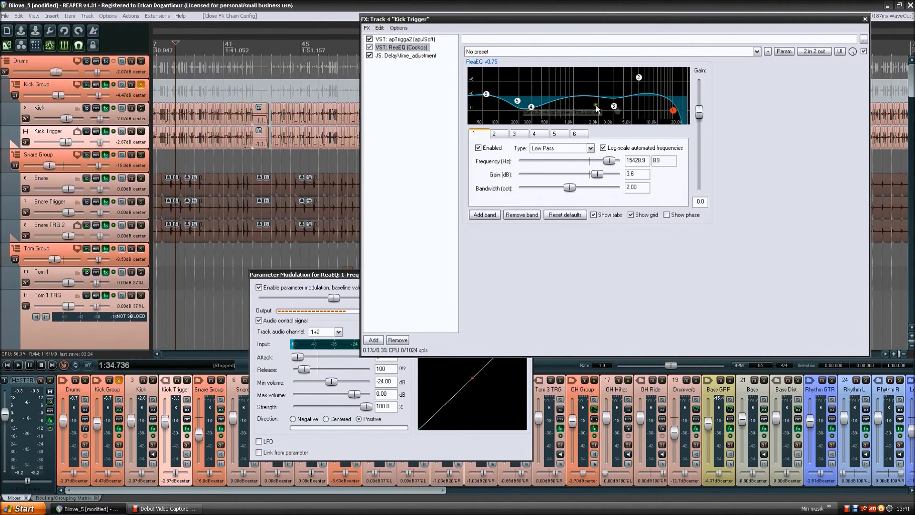
- Inspect the Kick Trigger ReaEQ's low-end band 6, high shelf band 2 and low-pass band 1
mouse_move(487, 98)
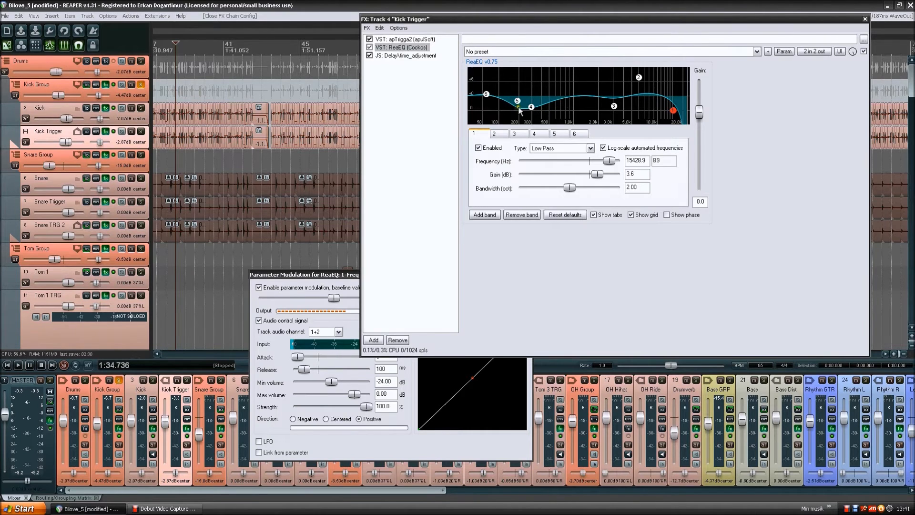
click(487, 95)
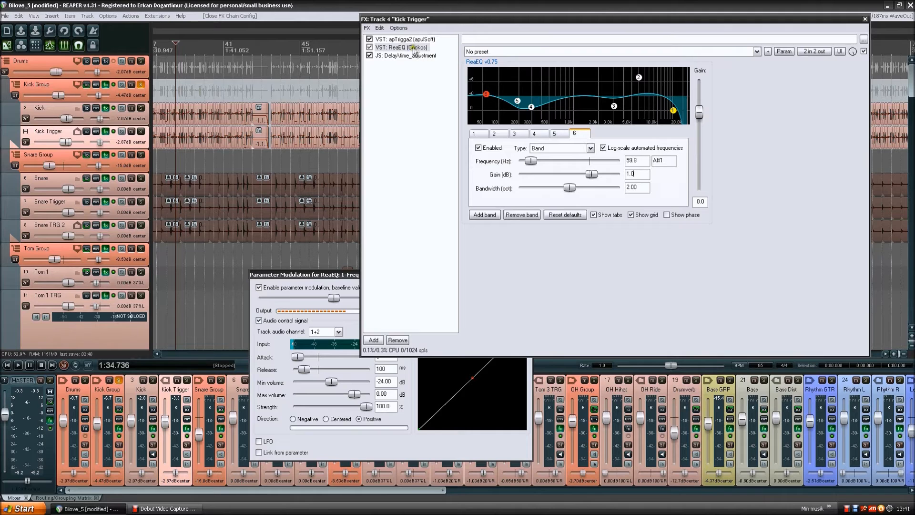
mouse_move(486, 97)
click(638, 78)
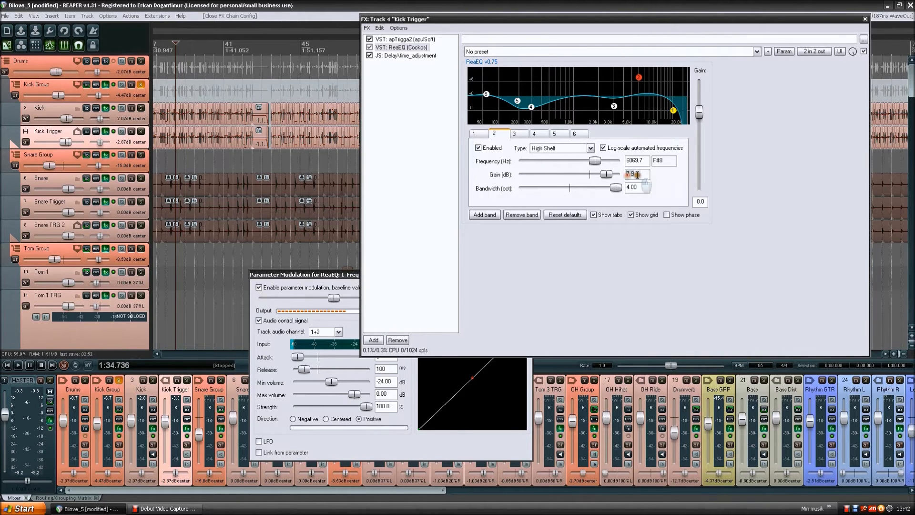
click(673, 111)
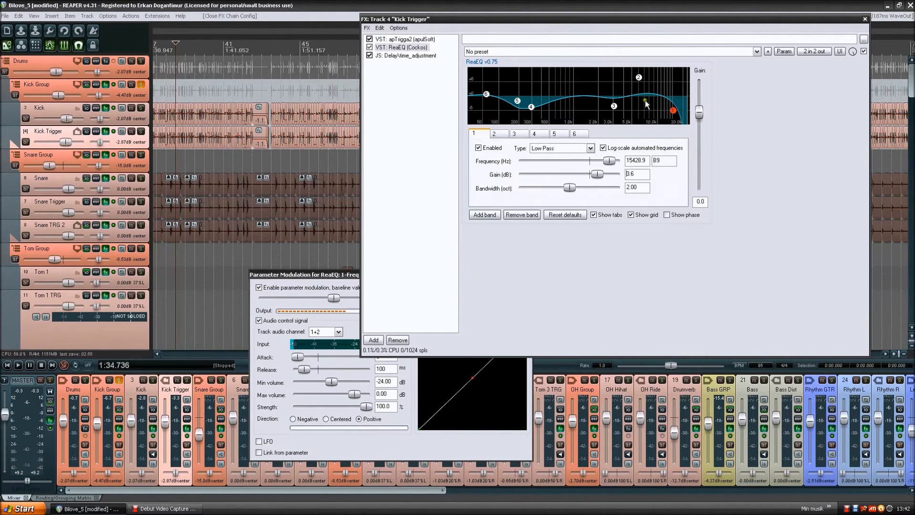
click(639, 97)
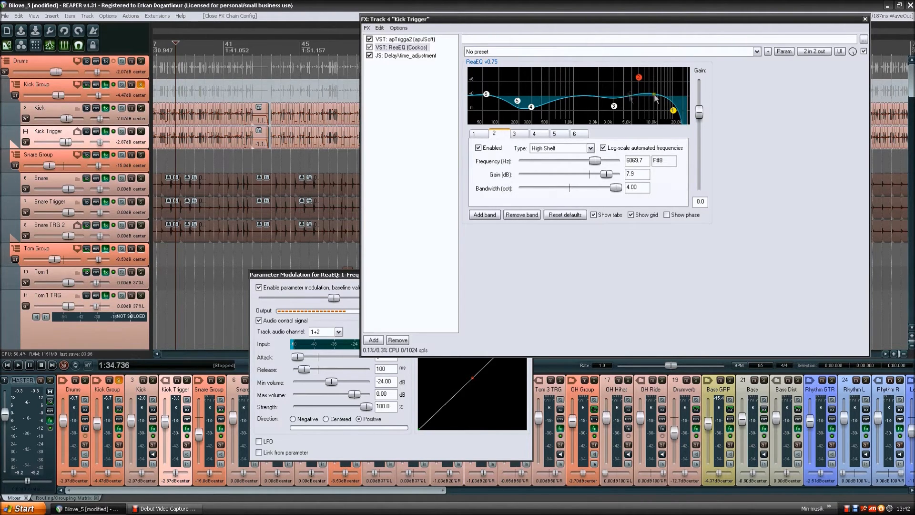
- Examine the time_adjustment delay settings on Kick Trigger and return to apTrigga2
click(412, 55)
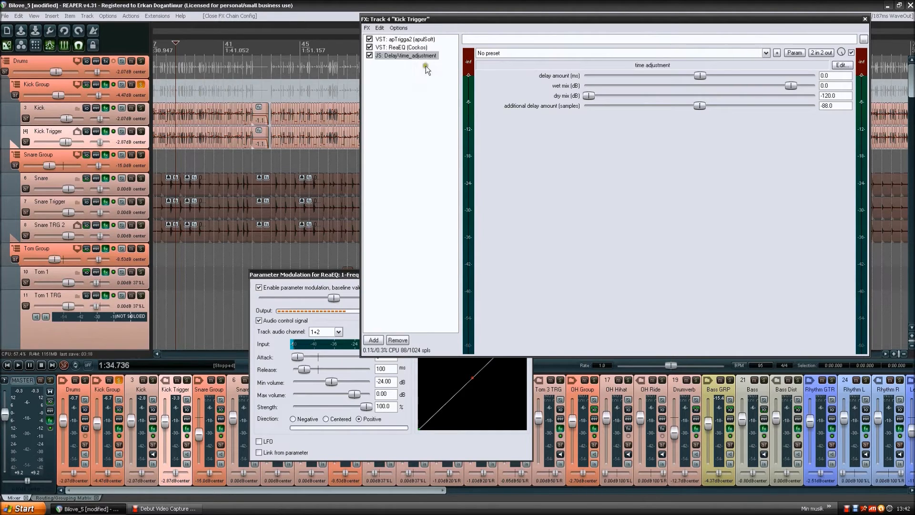
click(381, 56)
click(421, 89)
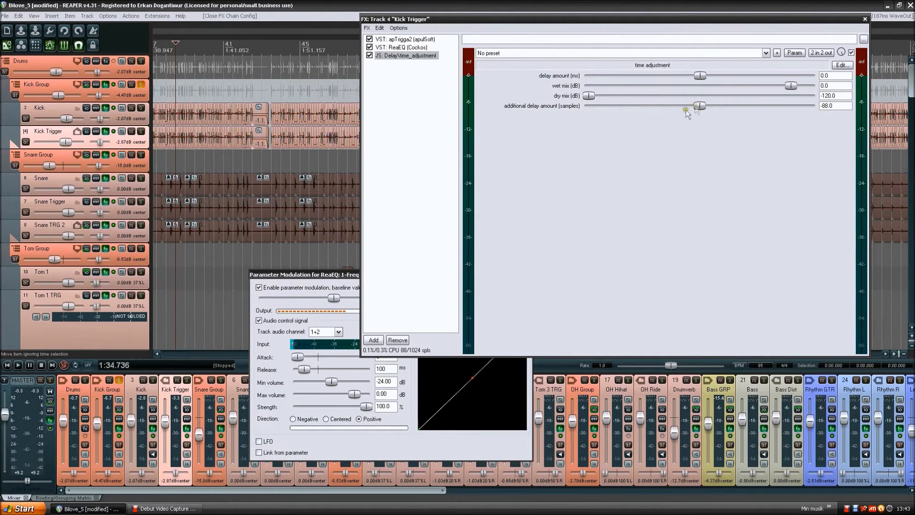
click(405, 39)
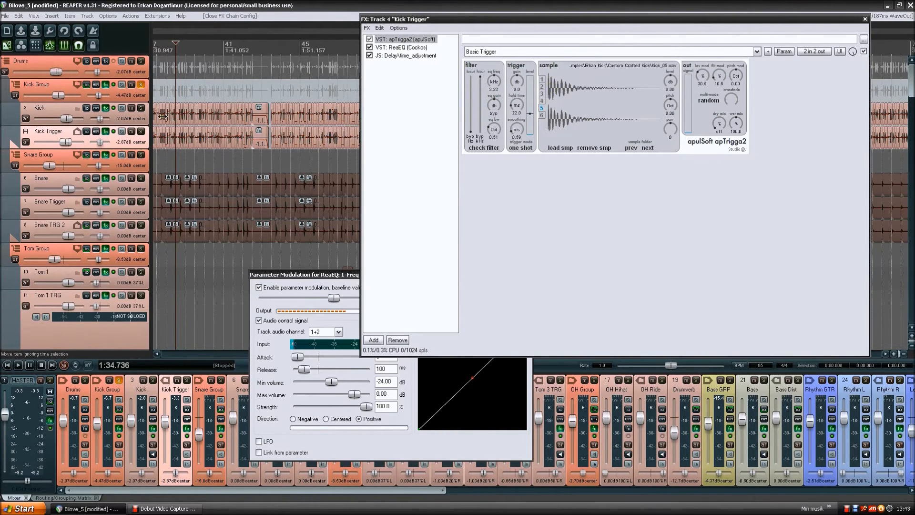
- Switch between the Kick and Kick Trigger effects chains and examine the apTrigga2 sample settings on Kick Trigger
click(202, 120)
scroll(220, 112, up, 10)
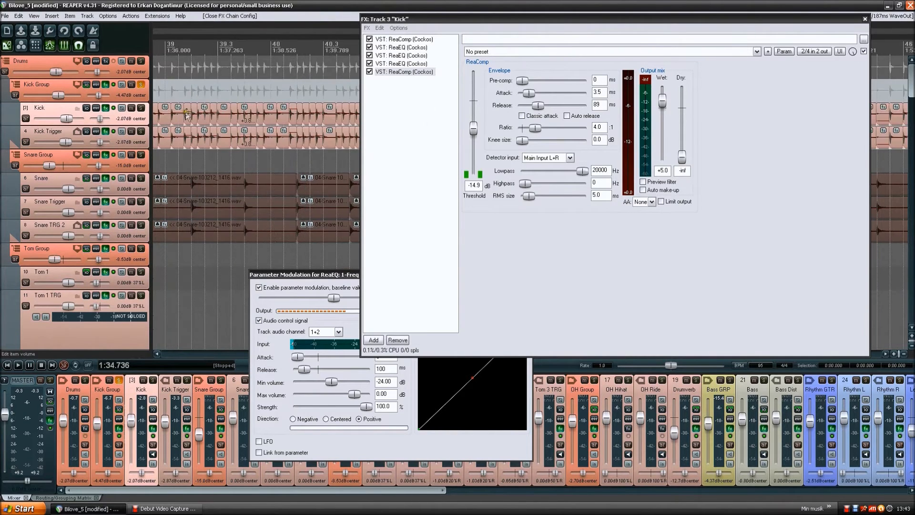
scroll(217, 114, up, 3)
scroll(261, 119, down, 10)
click(135, 141)
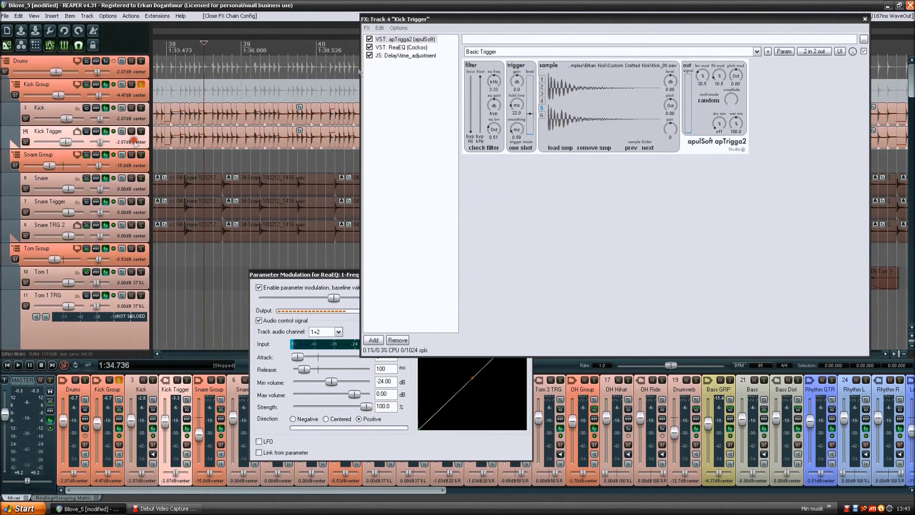
click(408, 39)
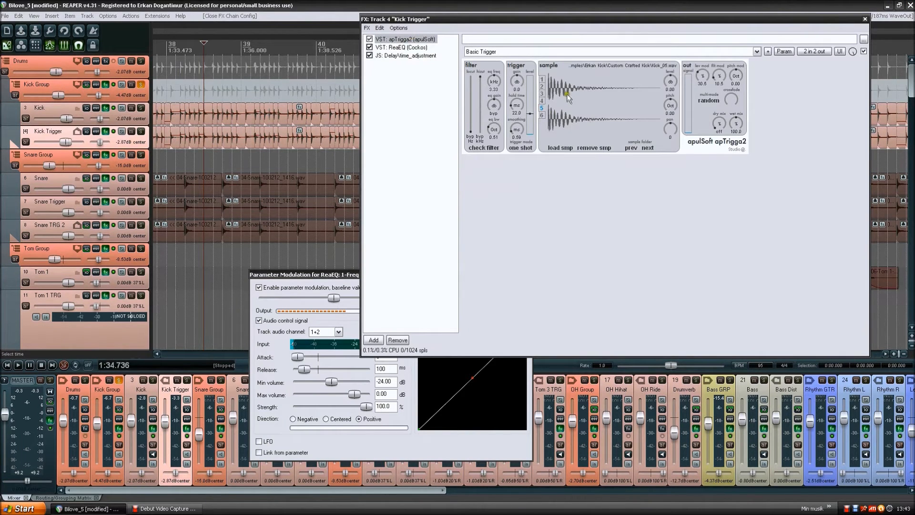
- Examine the additional delay amount in samples in Kick Trigger's time_adjustment effect
click(419, 56)
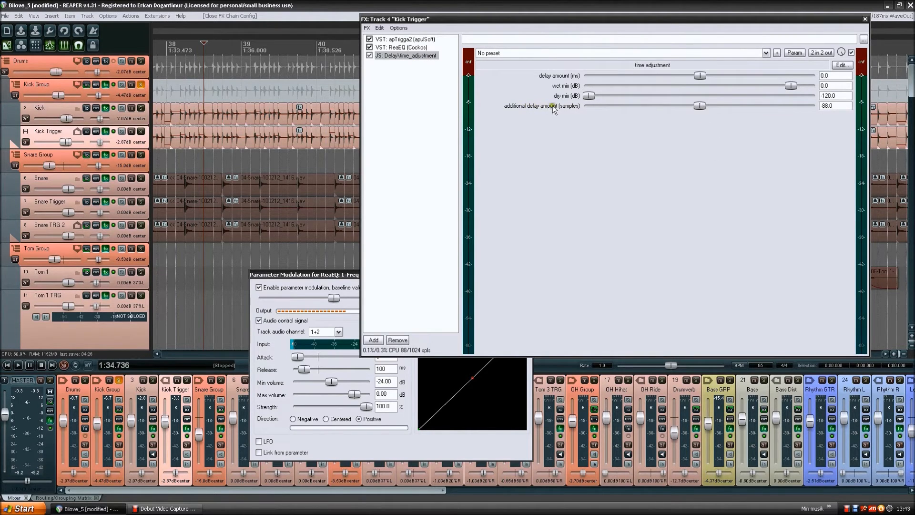
click(831, 106)
drag(837, 106, 814, 106)
click(725, 143)
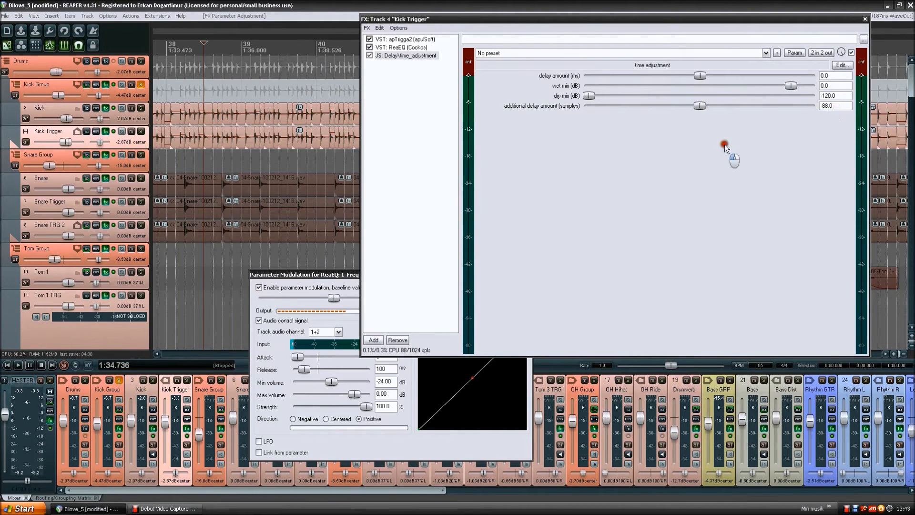
click(699, 105)
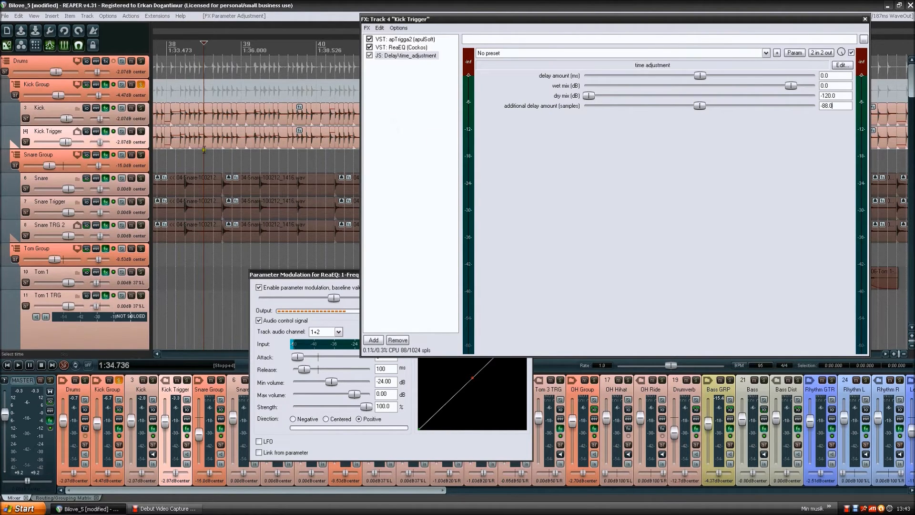
- Try inverting the phase of the Kick Trigger track while inspecting its kick waveform near measure 38.3
click(122, 132)
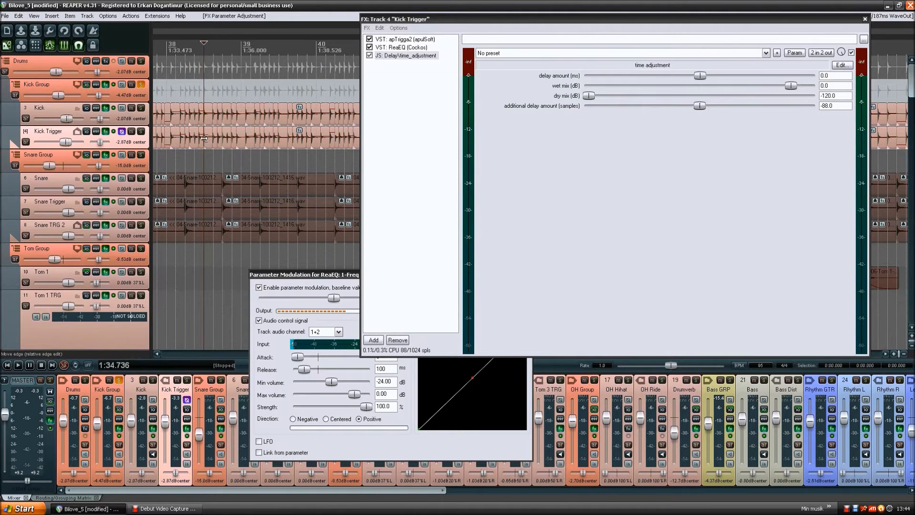
scroll(207, 145, up, 6)
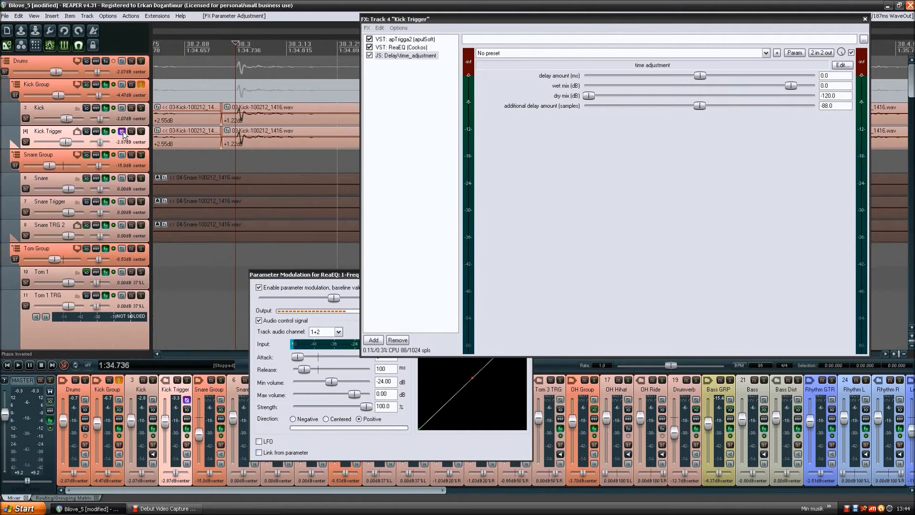
scroll(233, 146, up, 3)
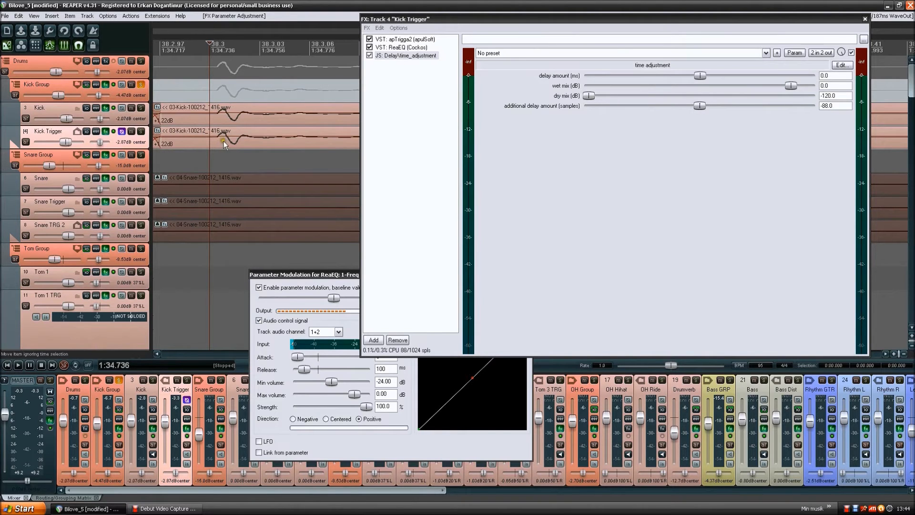
click(122, 132)
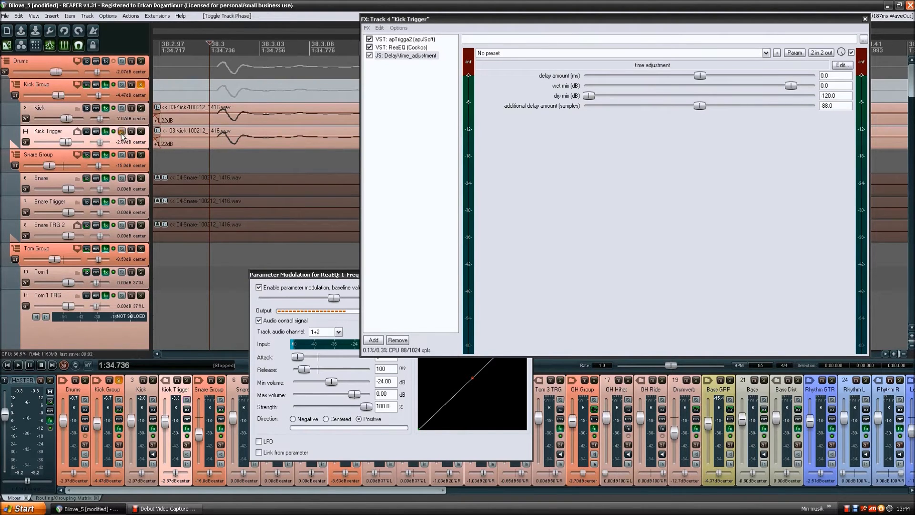
- Select the kick item near measure 38.3 on the Kick Trigger track
click(427, 57)
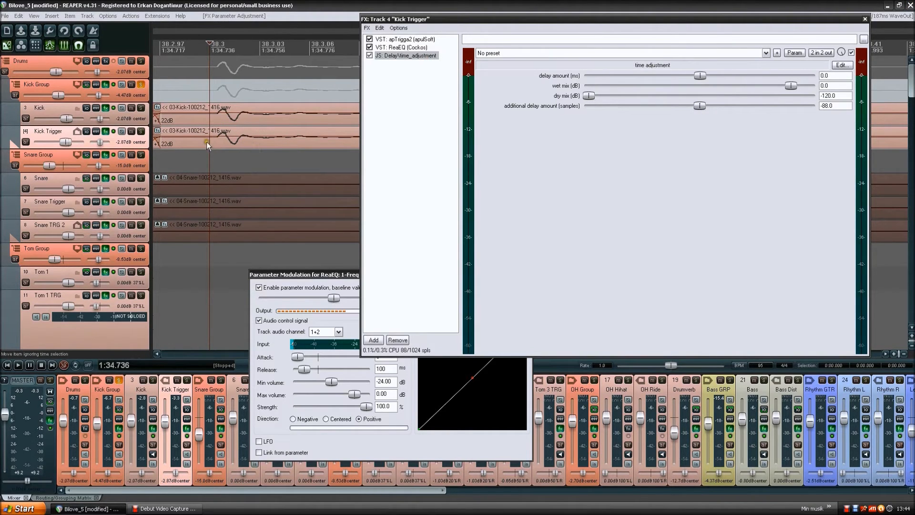
mouse_move(217, 142)
mouse_down()
mouse_move(283, 141)
mouse_move(209, 142)
mouse_move(223, 141)
mouse_up()
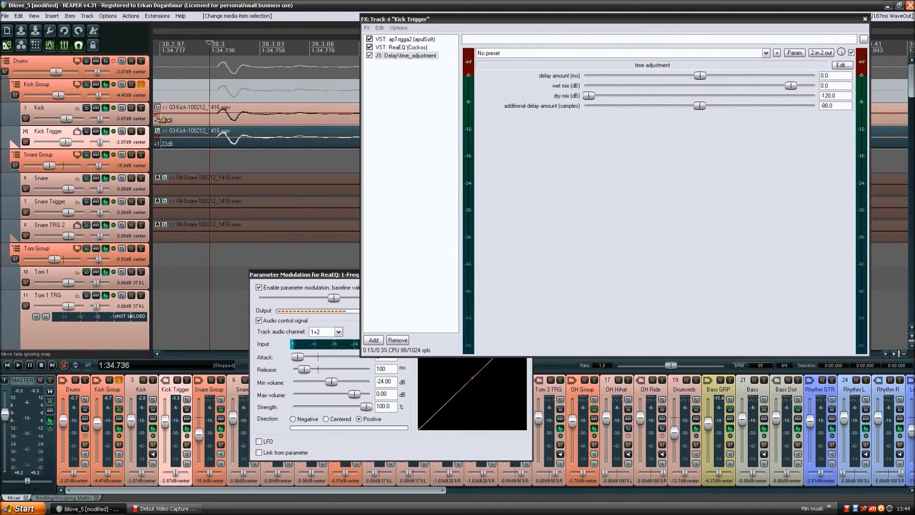
click(131, 137)
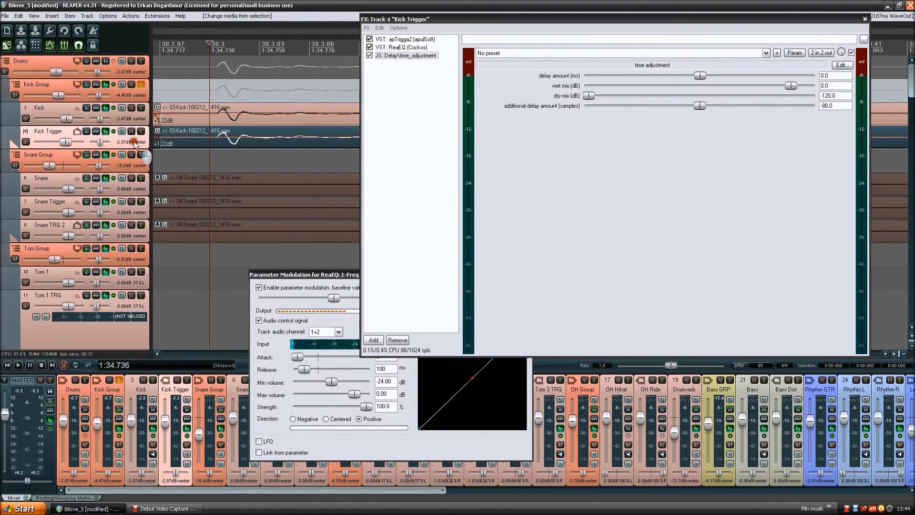
- Unsolo the Kick Group folder track
scroll(122, 102, down, 1)
scroll(123, 99, up, 1)
click(141, 85)
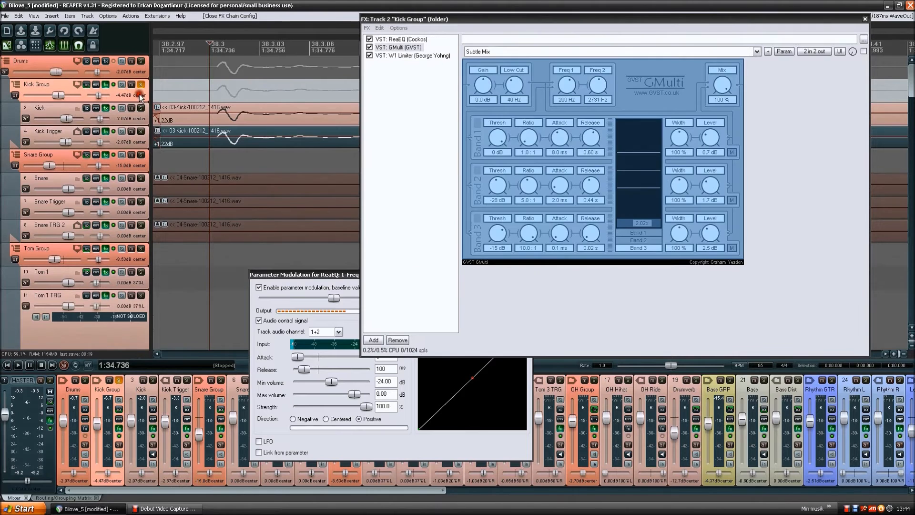
scroll(218, 121, down, 8)
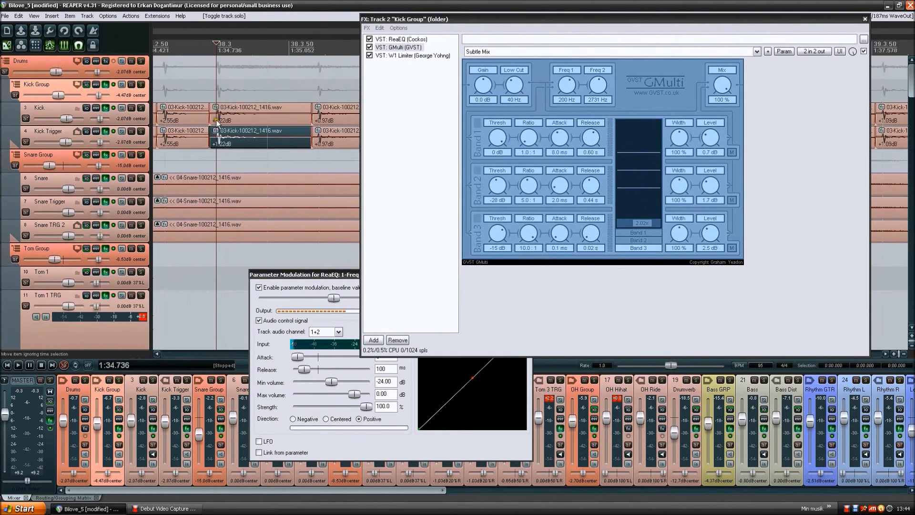
scroll(239, 134, down, 6)
scroll(253, 129, up, 5)
scroll(296, 152, down, 2)
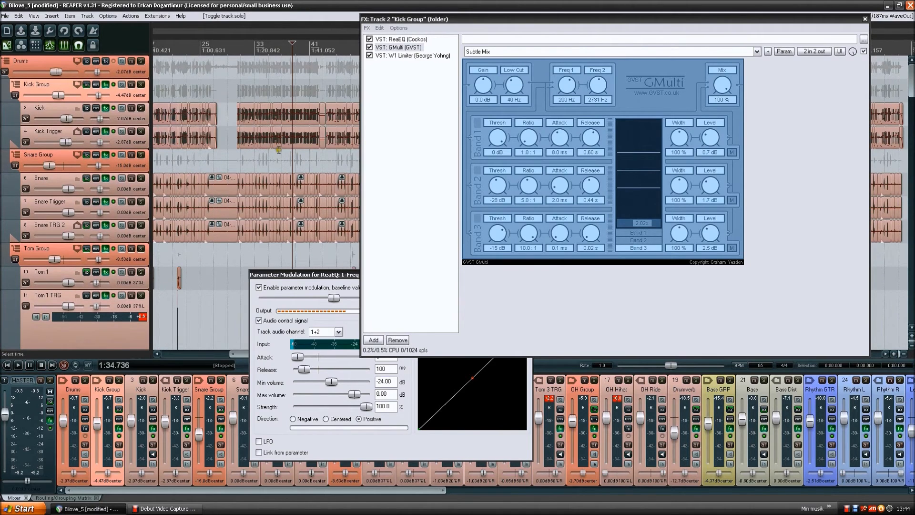
- Open the Snare Group's effects chain and play a short section of the full mix from 1:46.105
click(106, 155)
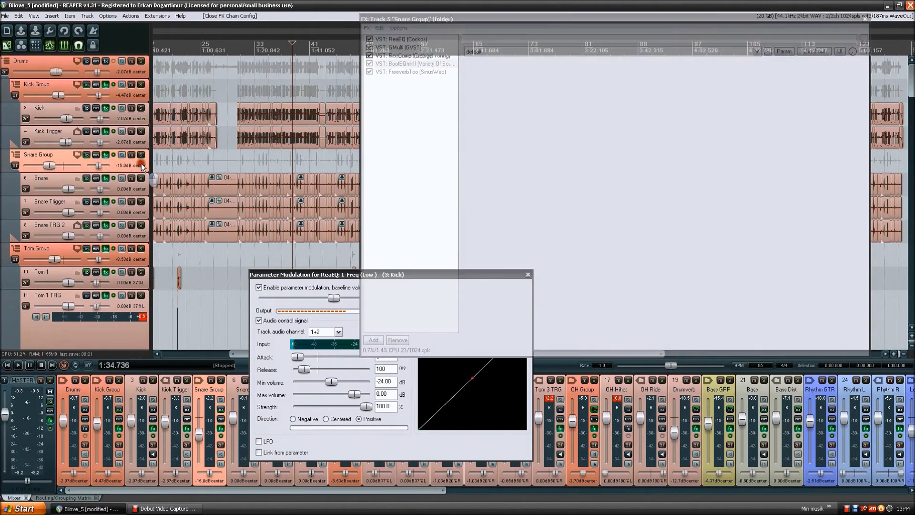
drag(309, 154, 227, 155)
click(224, 157)
key(space)
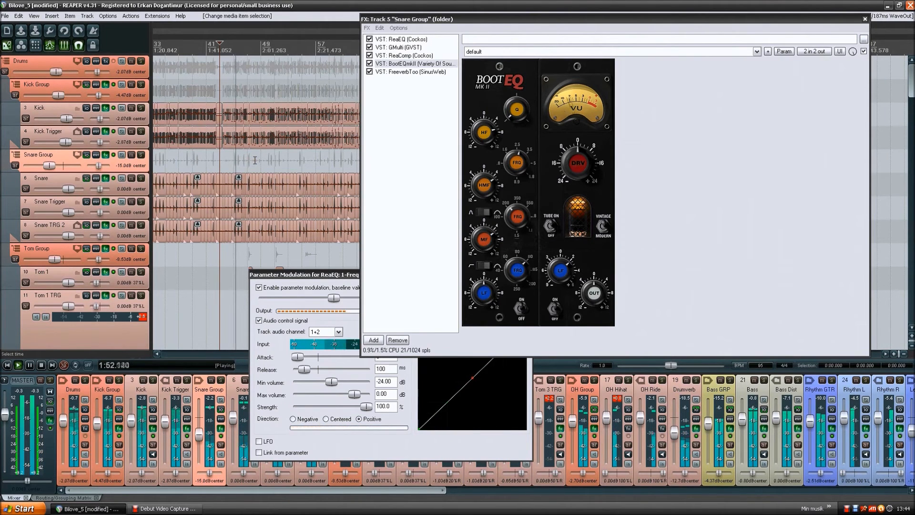
key(space)
drag(211, 159, 258, 160)
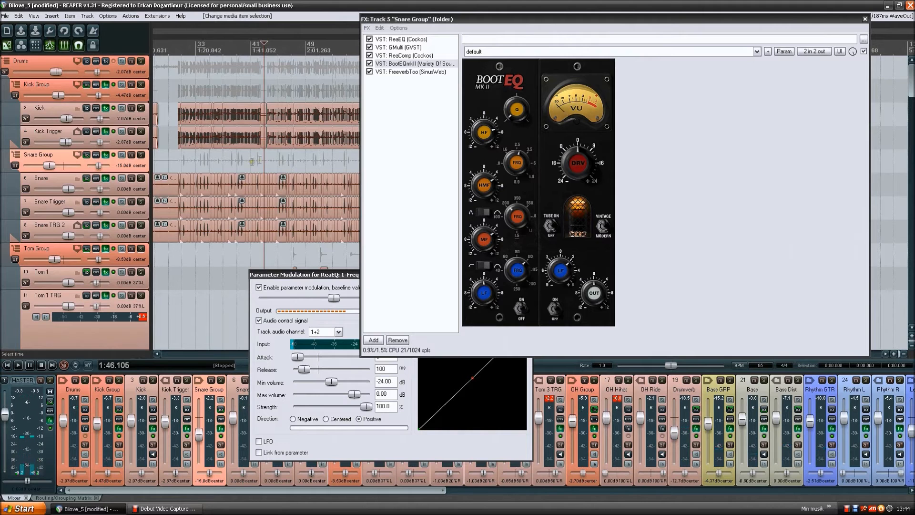
scroll(231, 160, up, 3)
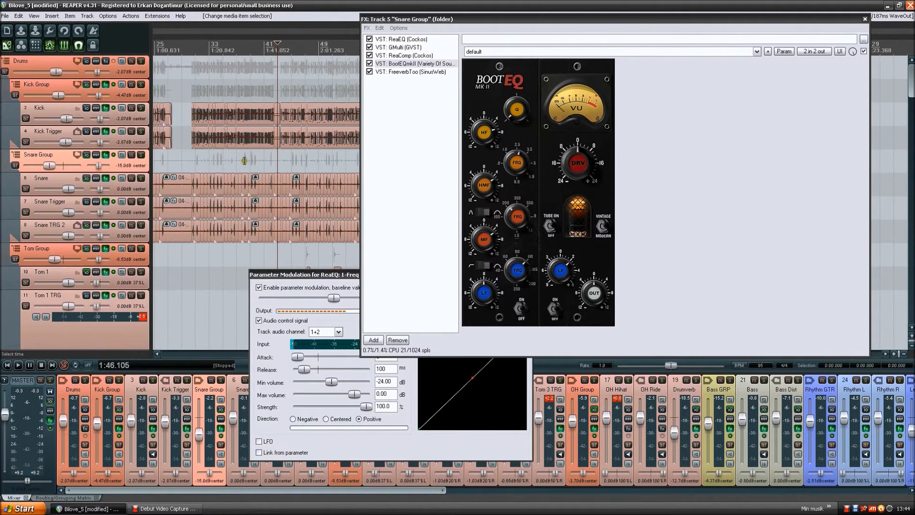
- Move the Snare Group effects window and the Parameter Modulation window aside, leaving the effects window in front
drag(585, 22, 622, 17)
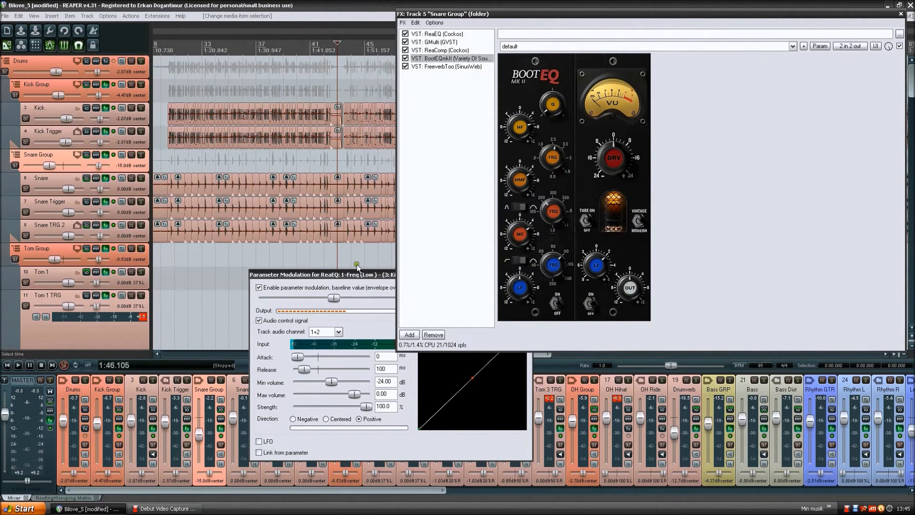
click(367, 277)
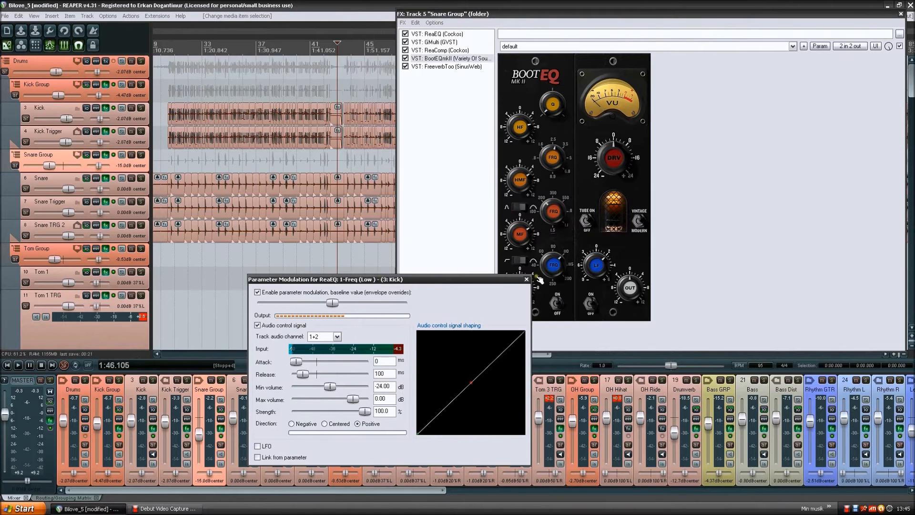
drag(381, 278, 564, 276)
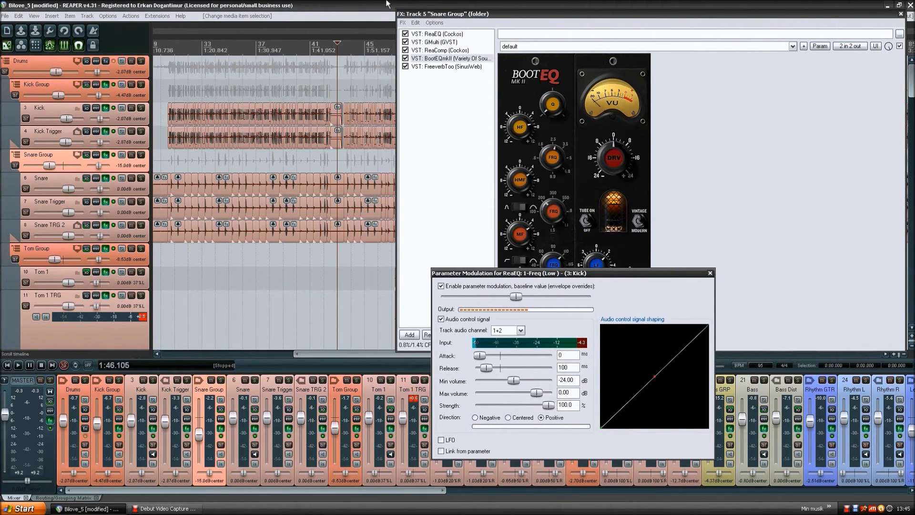
click(506, 15)
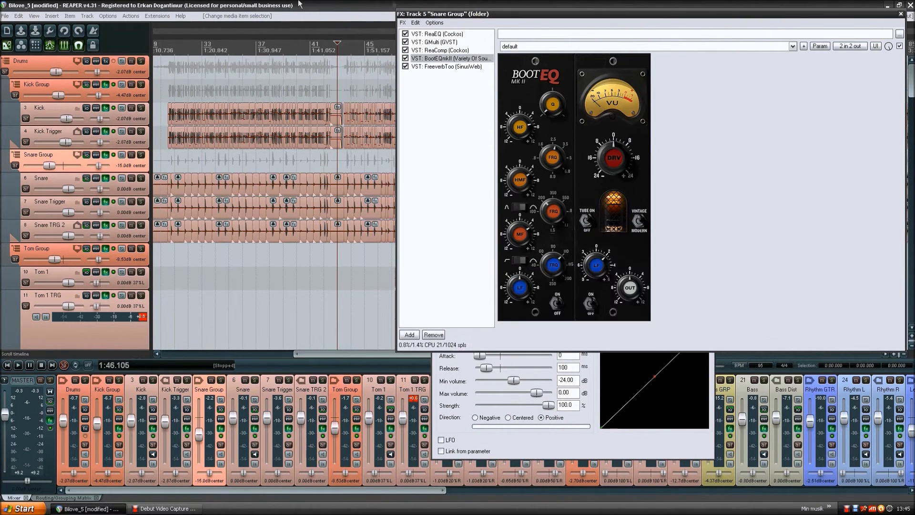
- Look through the effects chains of the Snare, Snare Trigger and Snare TRG 2 tracks, returning to Snare
click(132, 164)
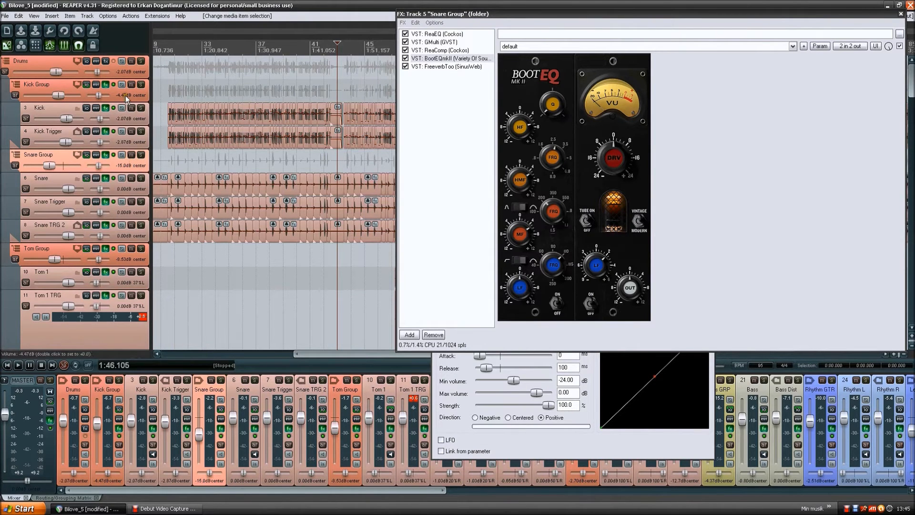
click(50, 179)
click(47, 203)
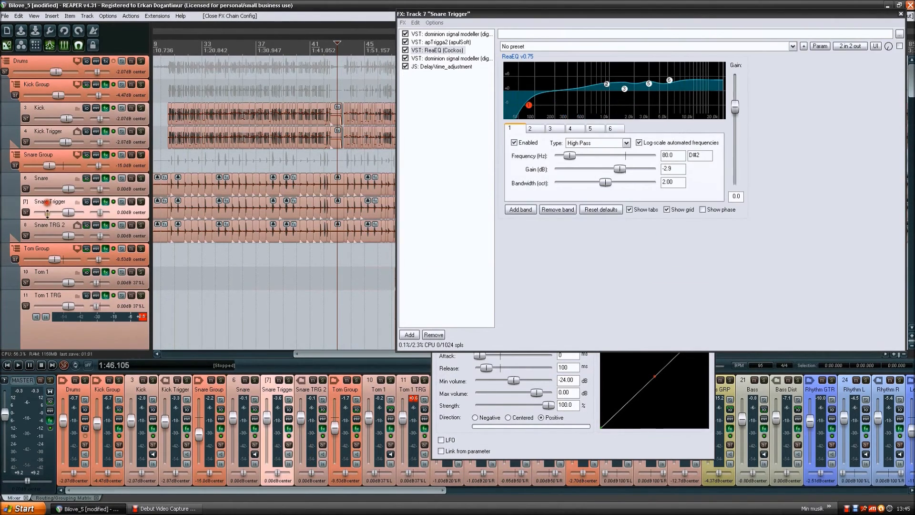
click(45, 222)
click(53, 178)
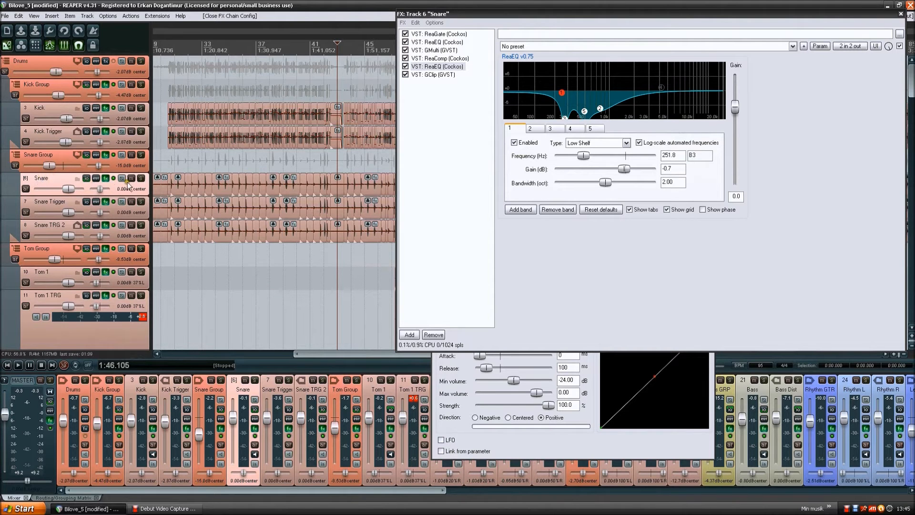
click(50, 202)
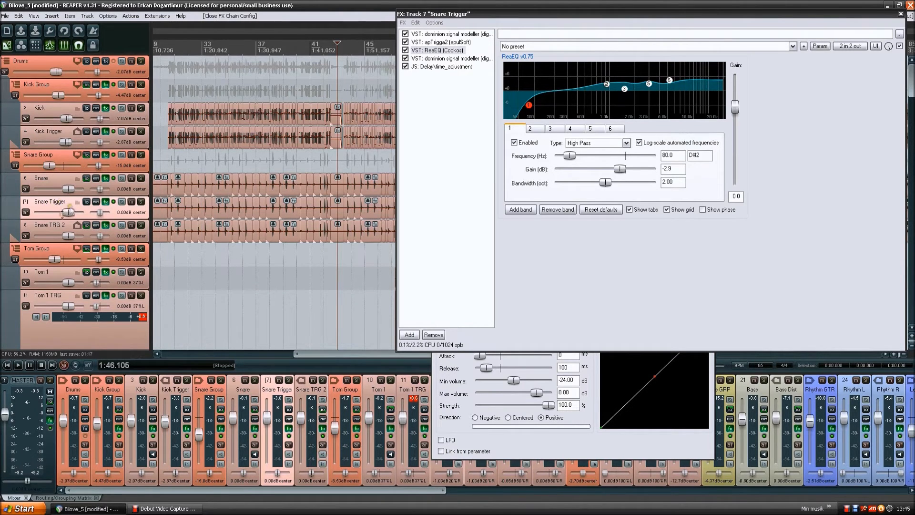
click(56, 226)
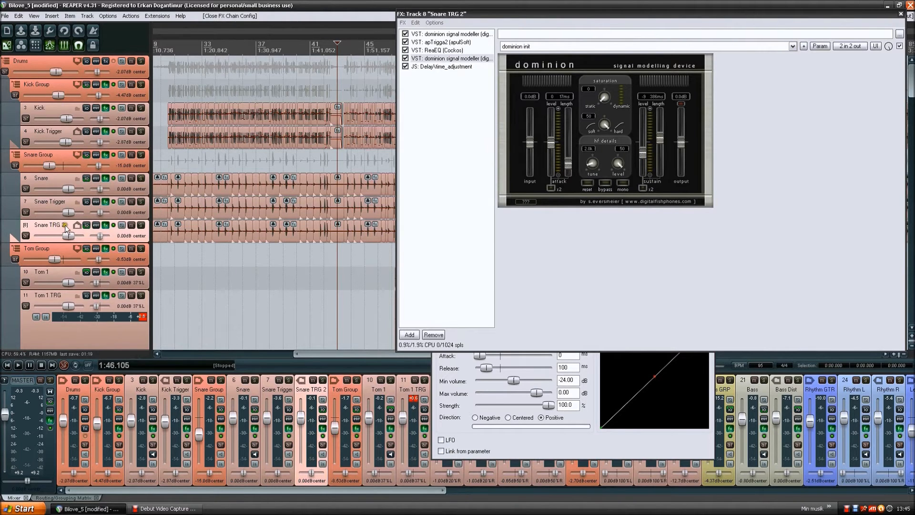
click(51, 177)
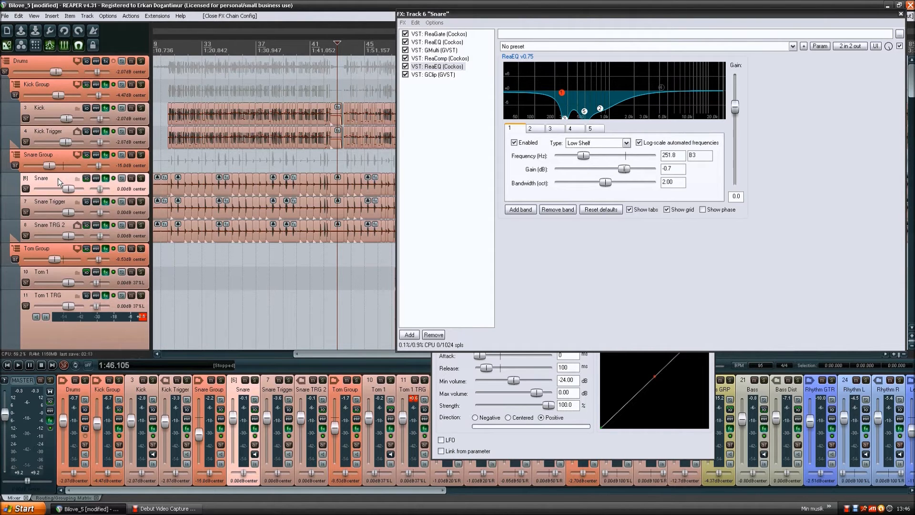
- View the Snare Trigger track's effects chain, returning to the Snare track's chain
click(54, 199)
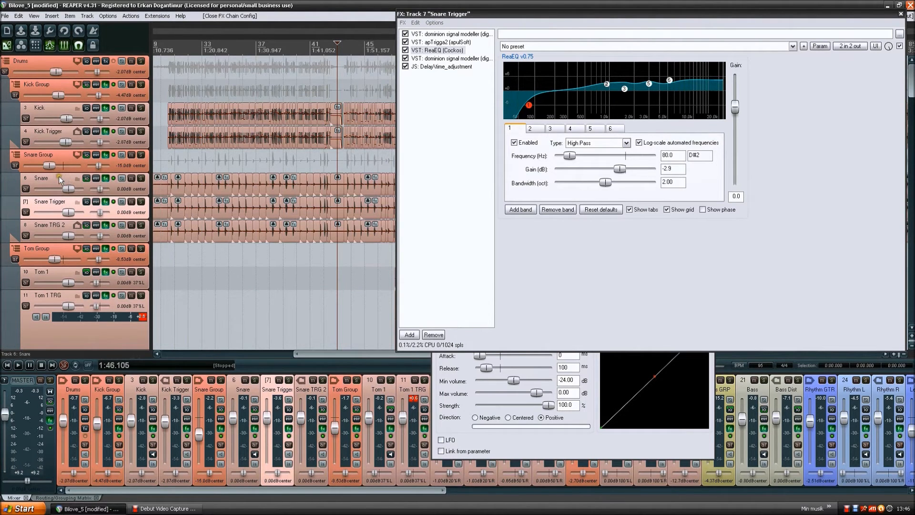
click(58, 176)
click(61, 177)
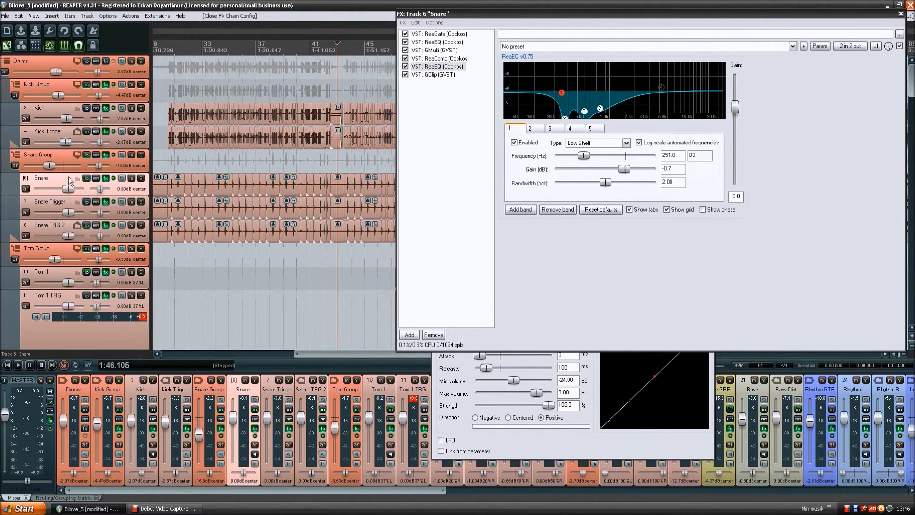
click(63, 176)
click(59, 176)
click(59, 178)
click(577, 296)
- Bypass the Snare track's effects, solo the track, and play a short section from 1:46.105
click(114, 178)
click(141, 177)
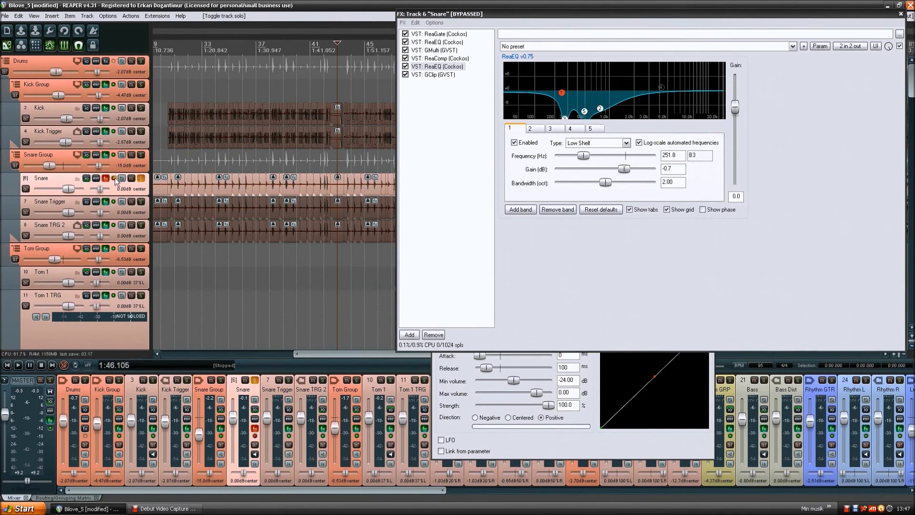
key(space)
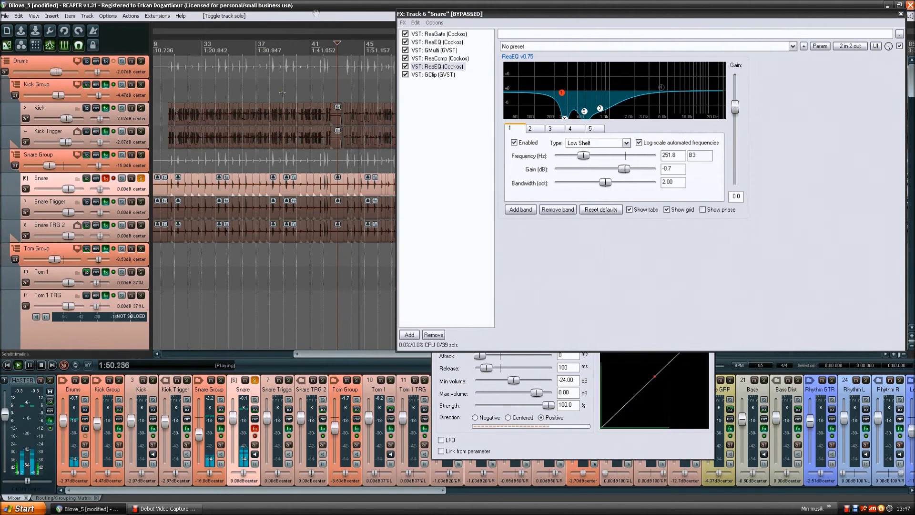
key(space)
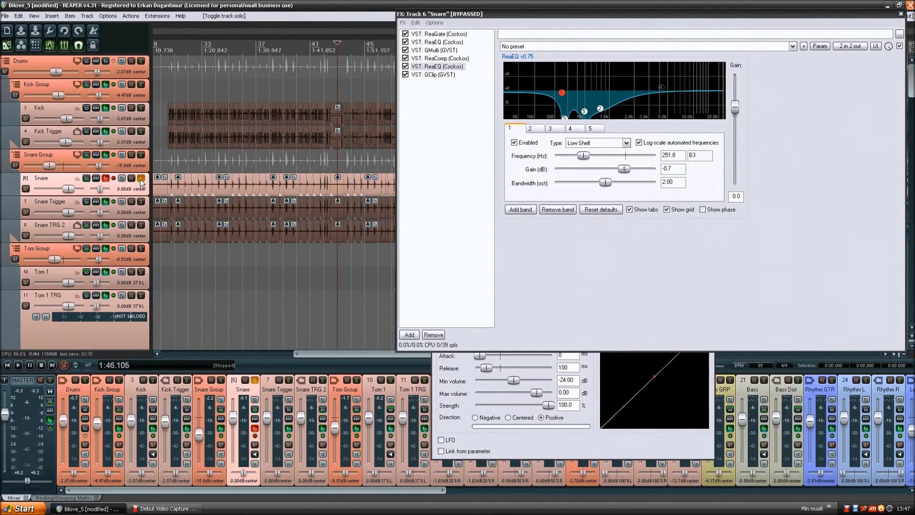
- Re-enable the Snare track's effects and play the same soloed section for comparison
click(114, 179)
key(space)
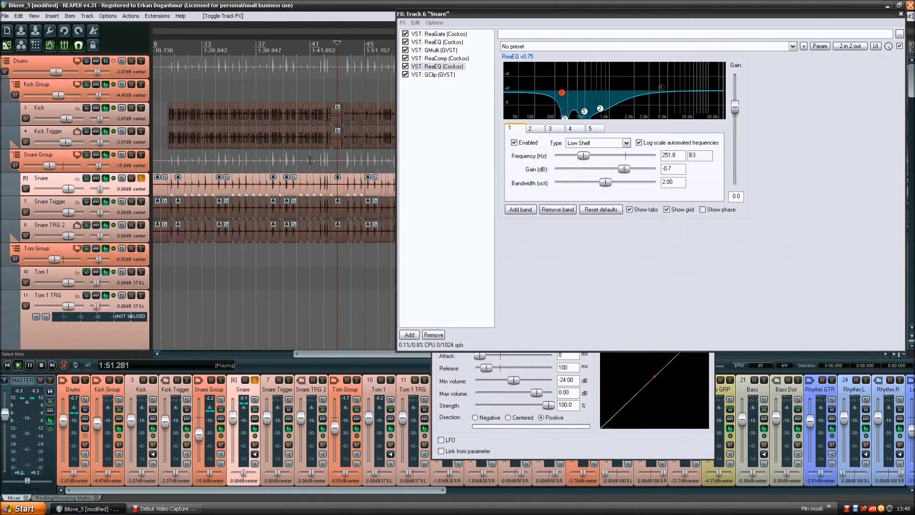
key(space)
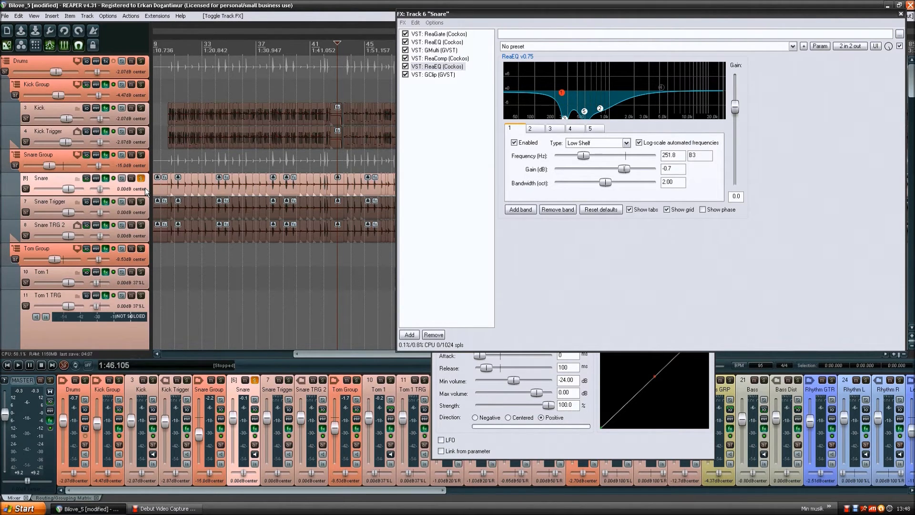
- Look through the ReaGate, first ReaEQ and ReaComp settings in the Snare effects chain
click(452, 35)
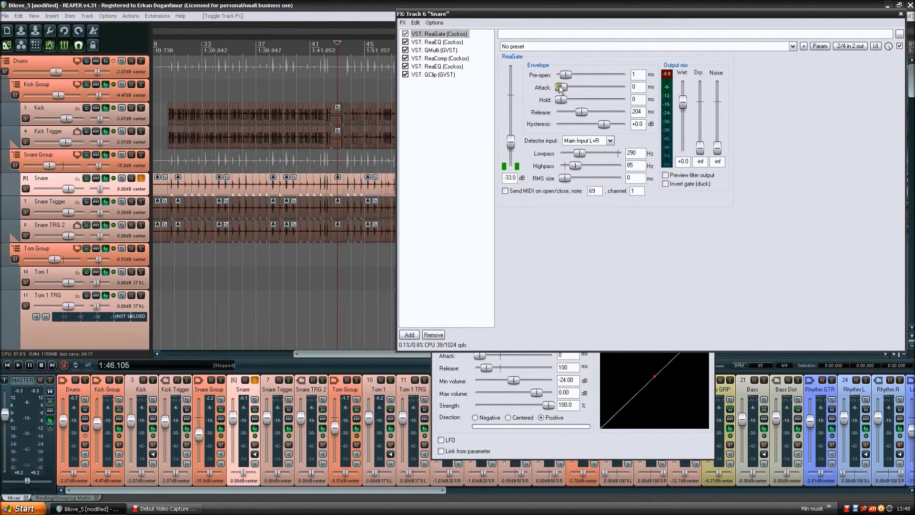
click(444, 43)
click(443, 58)
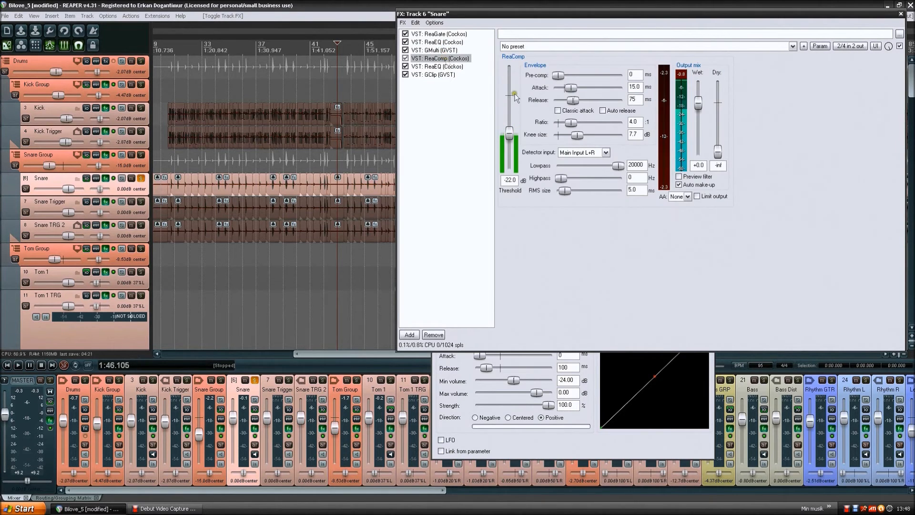
- Open GMulti in the Snare chain, view its Band 1 and Band 3 displays, and set the display time to 10.00 s
click(452, 50)
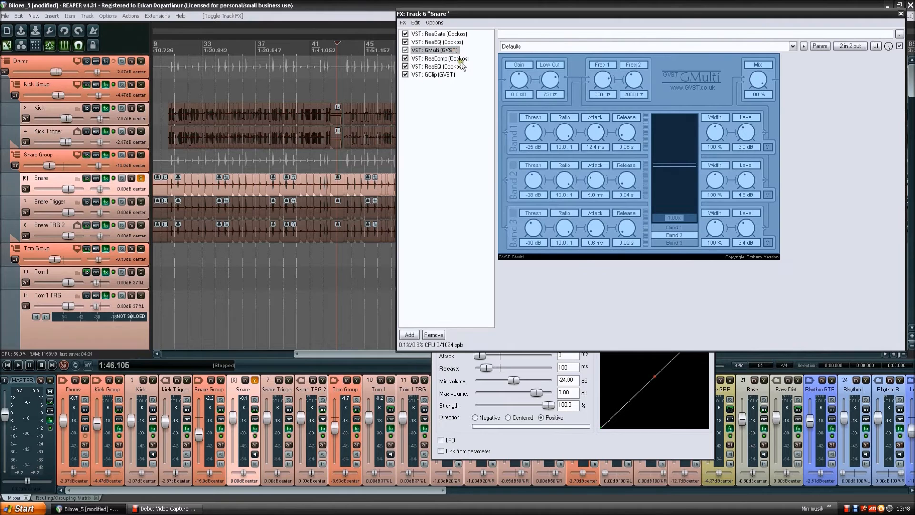
click(673, 228)
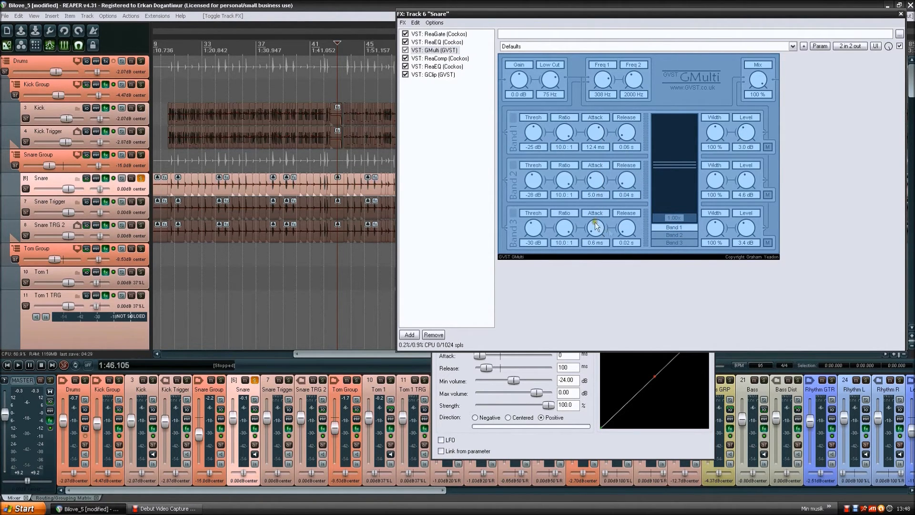
click(673, 242)
drag(668, 218, 689, 219)
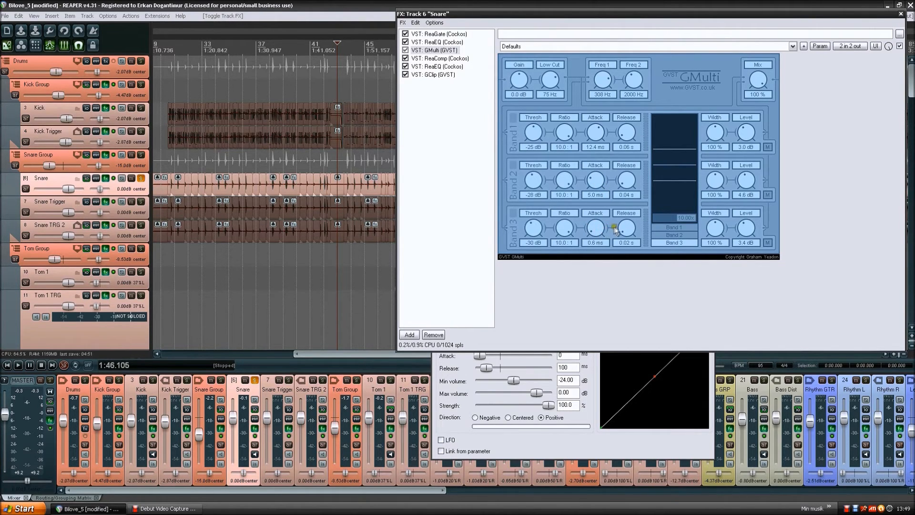
- Review the ReaComp, second ReaEQ and GClip settings at the end of the Snare effects chain
click(443, 58)
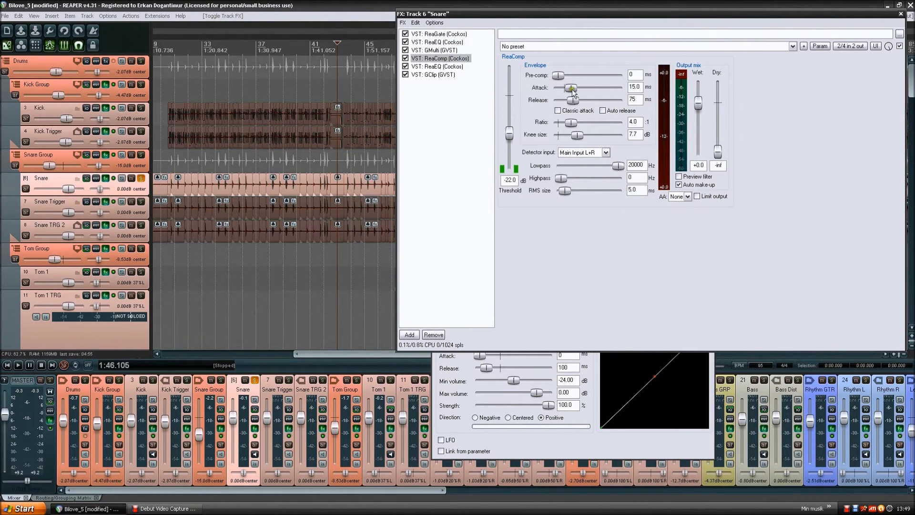
click(442, 66)
click(445, 75)
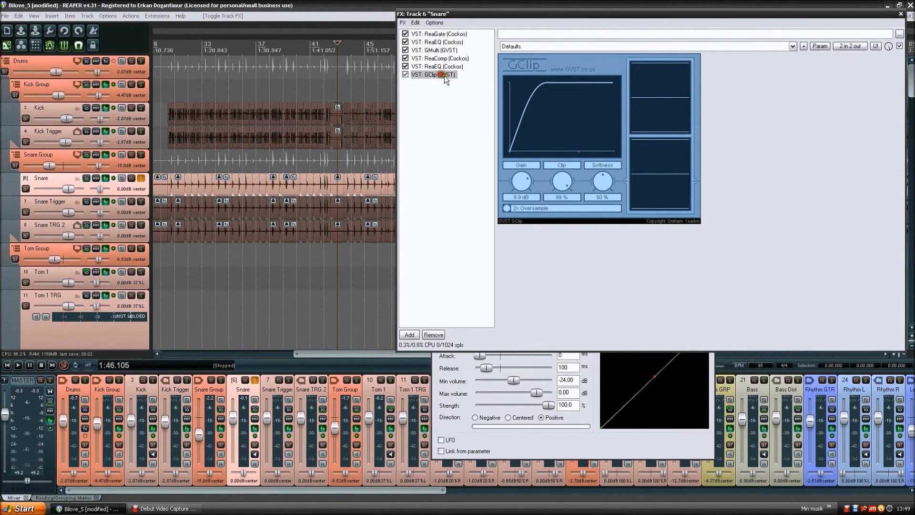
click(565, 114)
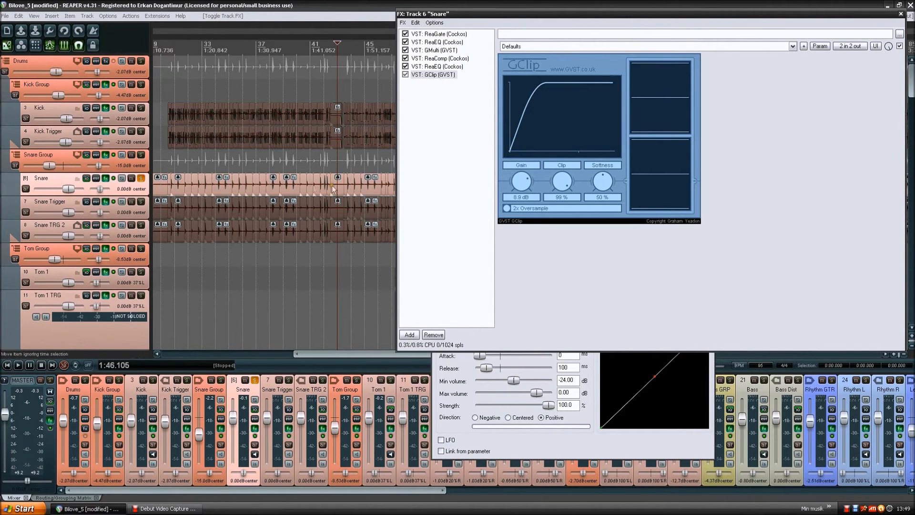
- Play the full mix from 1:46.105 with Snare unsoloed, its effects bypassed, and Snare Trigger and Snare TRG 2 muted
click(131, 201)
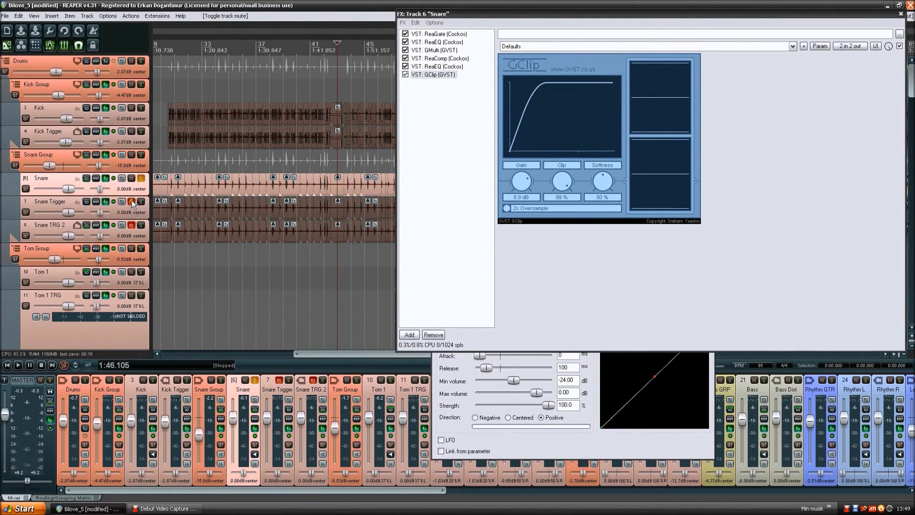
click(140, 179)
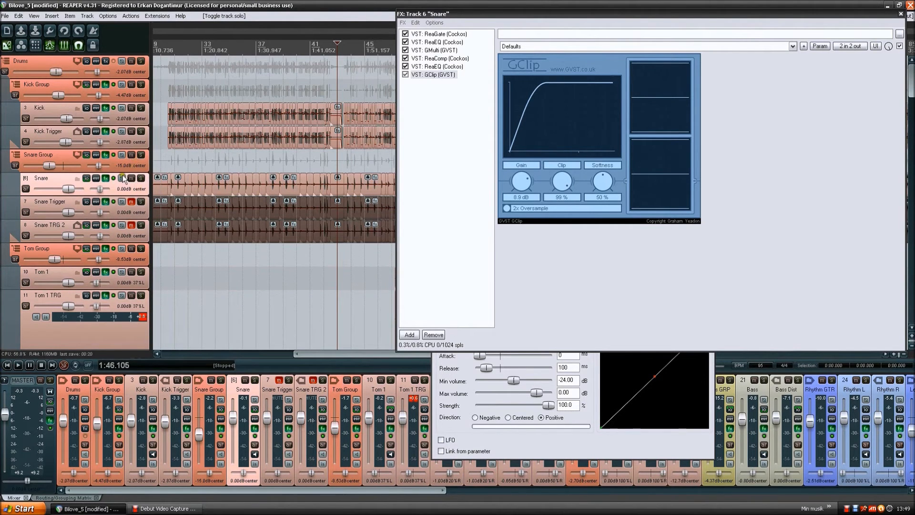
click(106, 178)
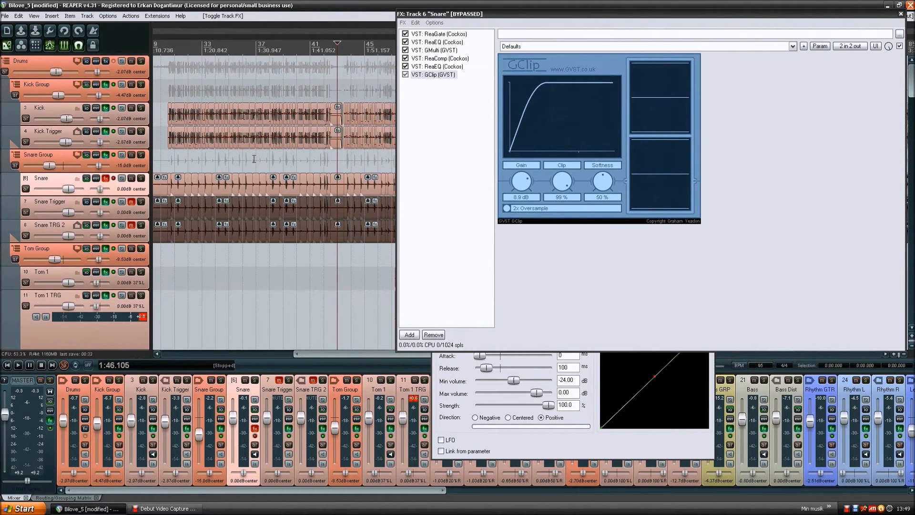
key(space)
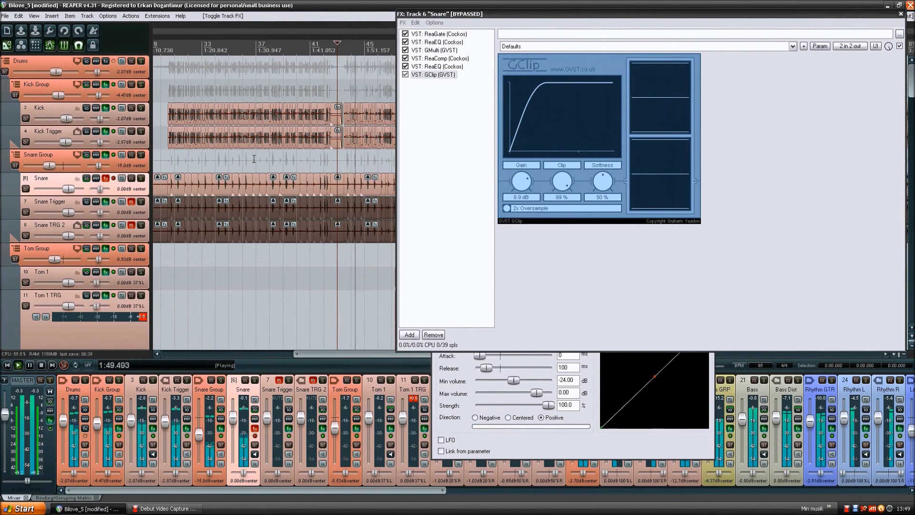
key(space)
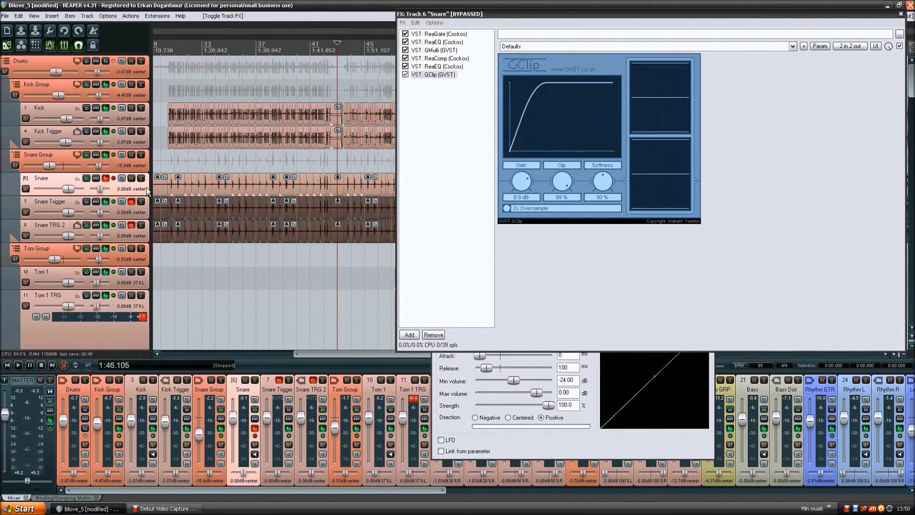
- Re-enable the Snare track's effects and replay the full mix with both snare triggers still muted
click(113, 179)
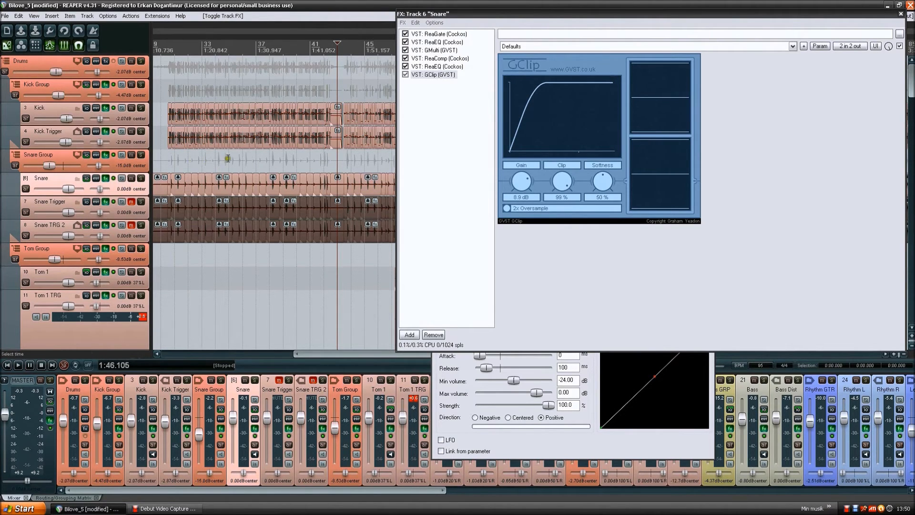
key(space)
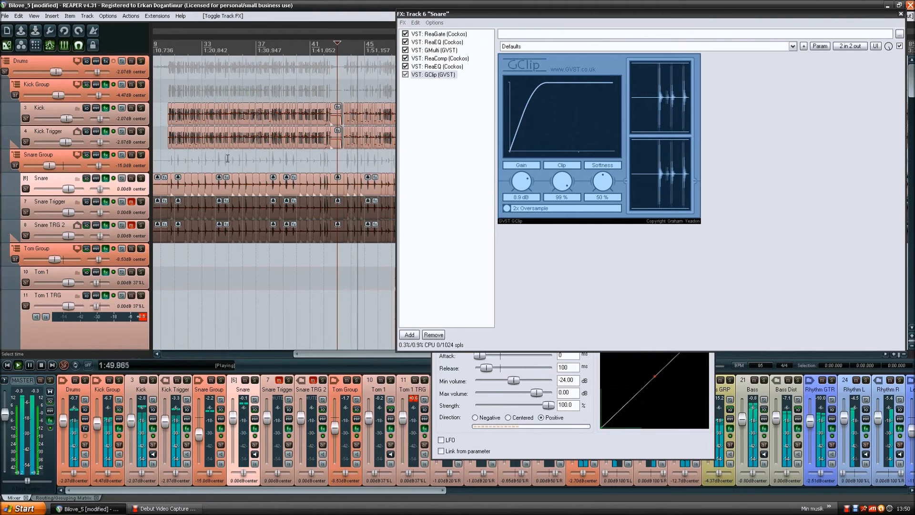
key(space)
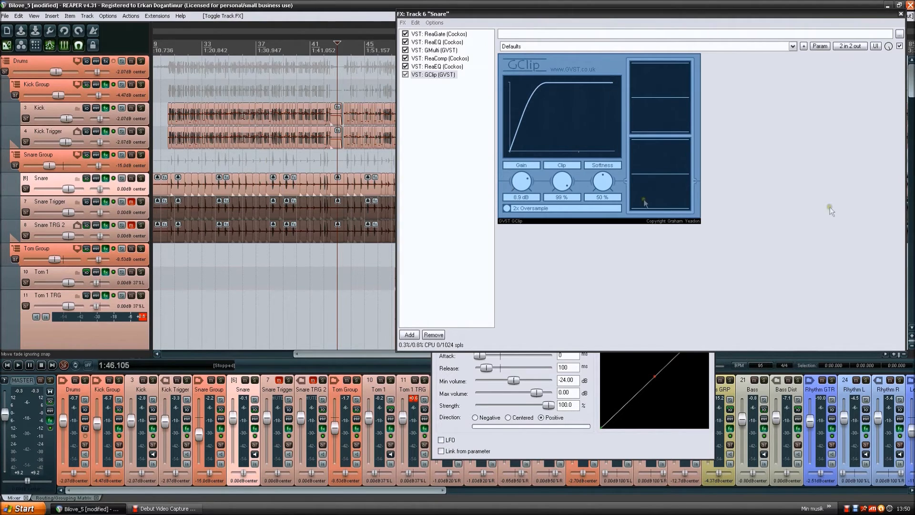
- Unmute Snare Trigger and Snare TRG 2 and play the full mix from 1:46.105
click(132, 201)
click(132, 224)
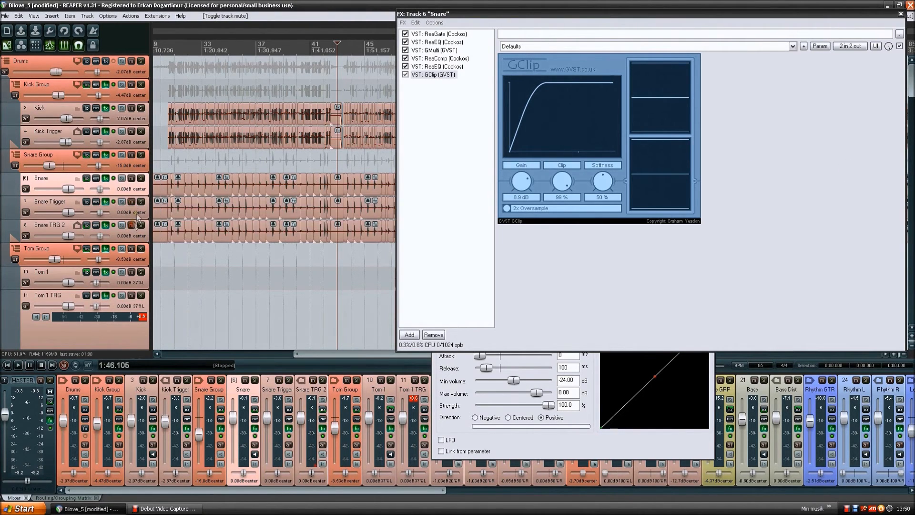
key(space)
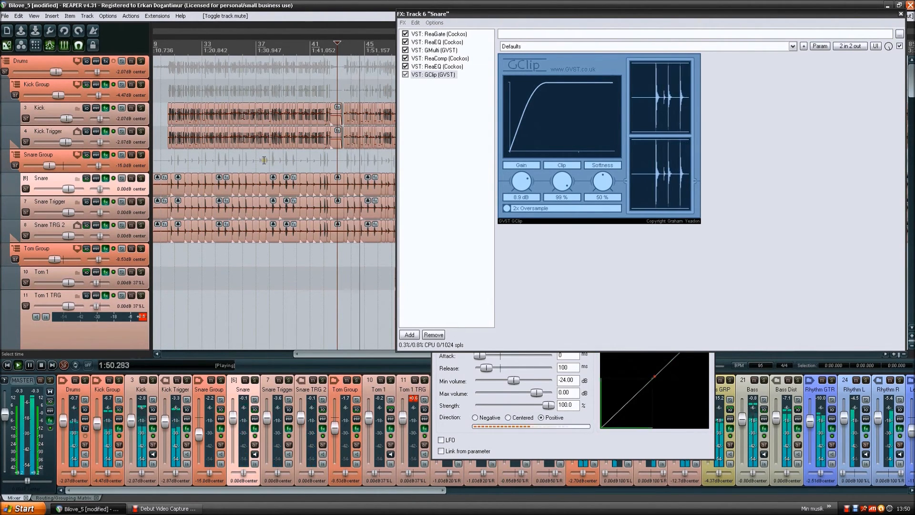
key(space)
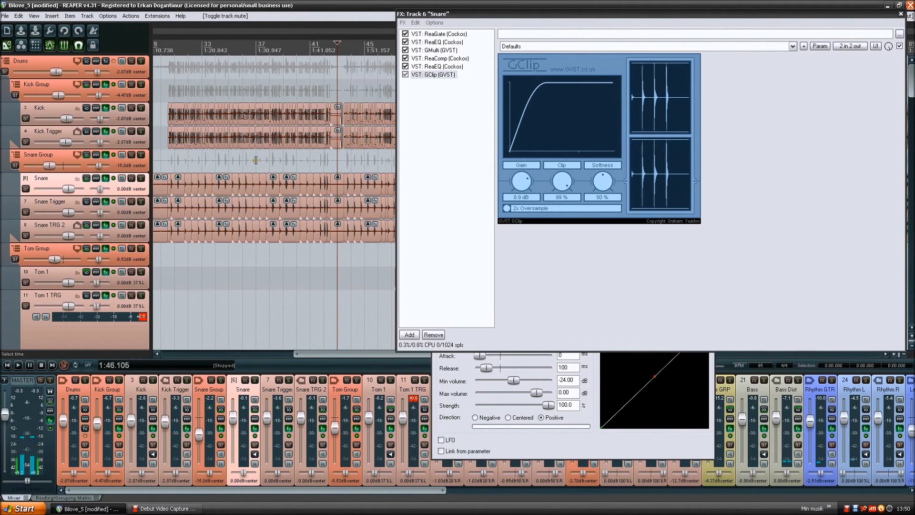
- View the dominion plug-in at the start of the Snare Trigger chain, returning to the Snare track's effects chain
click(141, 213)
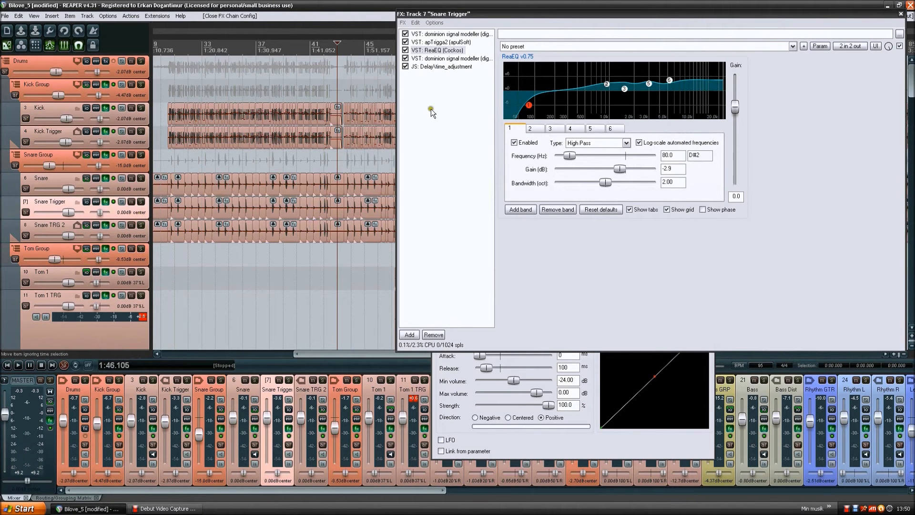
click(460, 33)
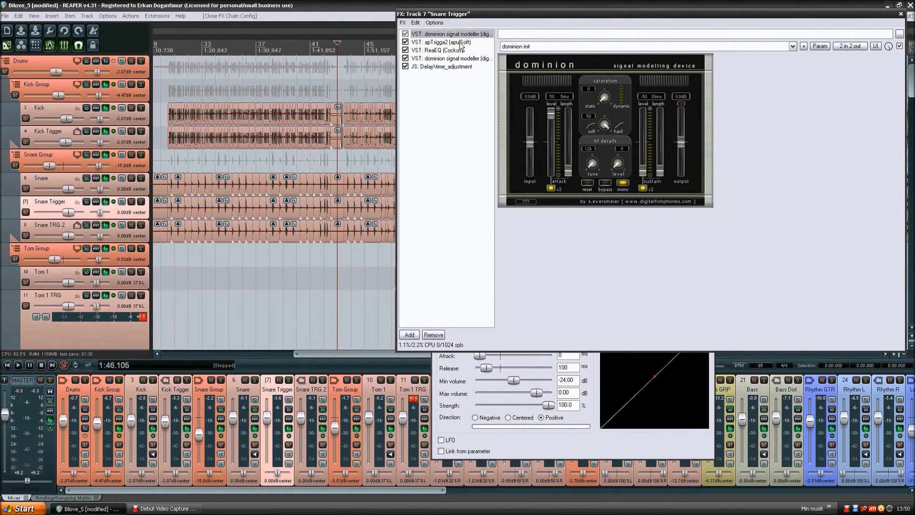
click(142, 189)
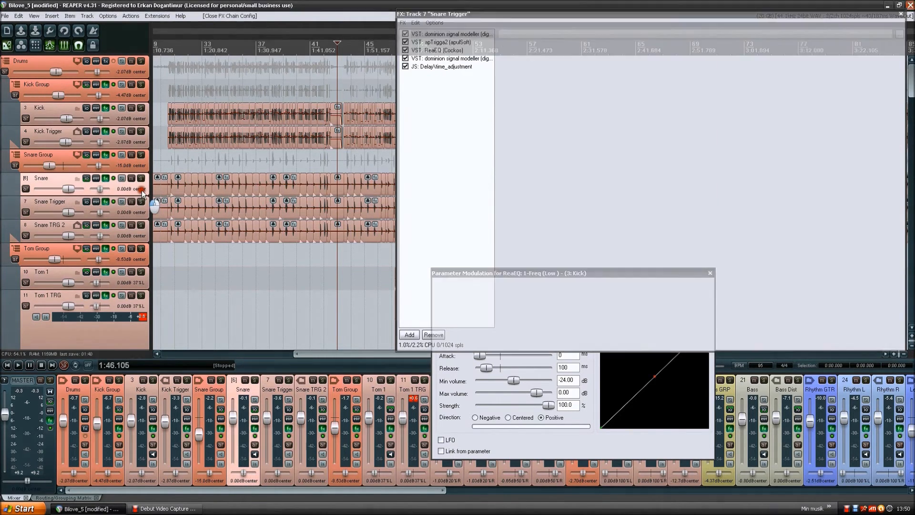
click(442, 93)
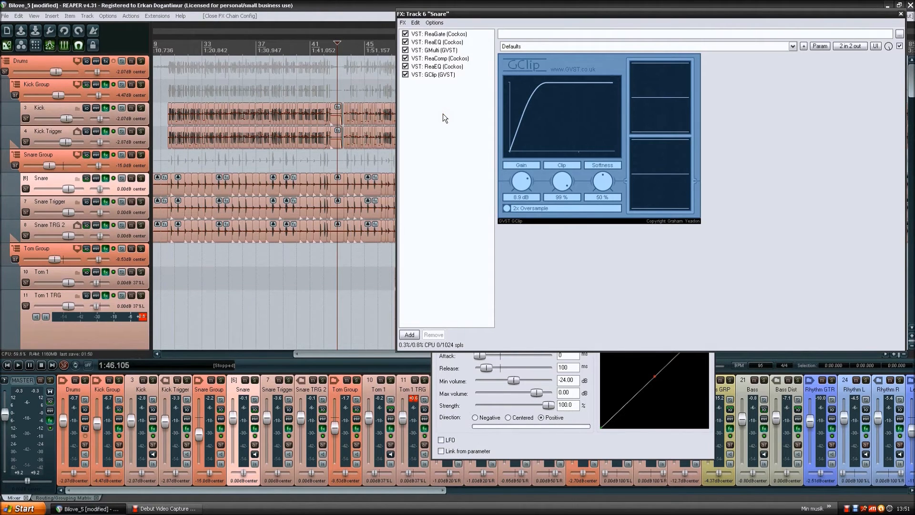
- Open the first ReaEQ in the Snare chain and show the settings of band 4
click(445, 42)
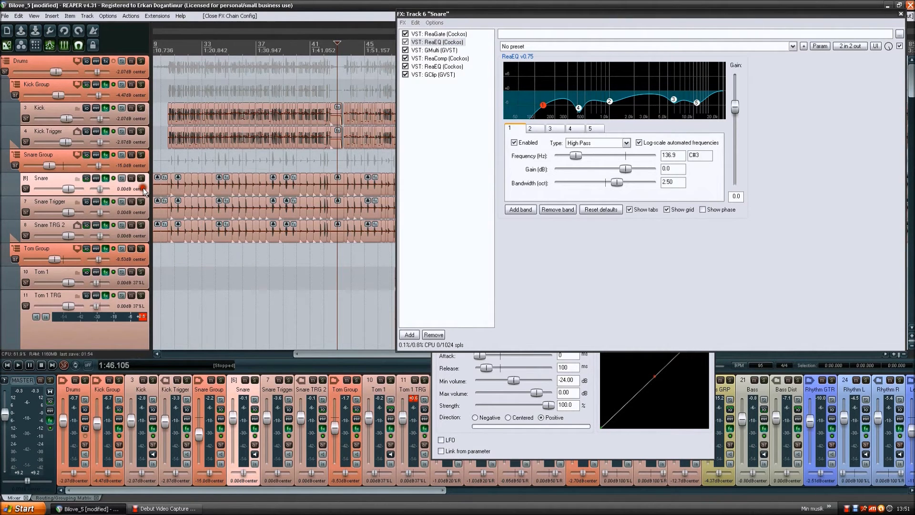
click(644, 103)
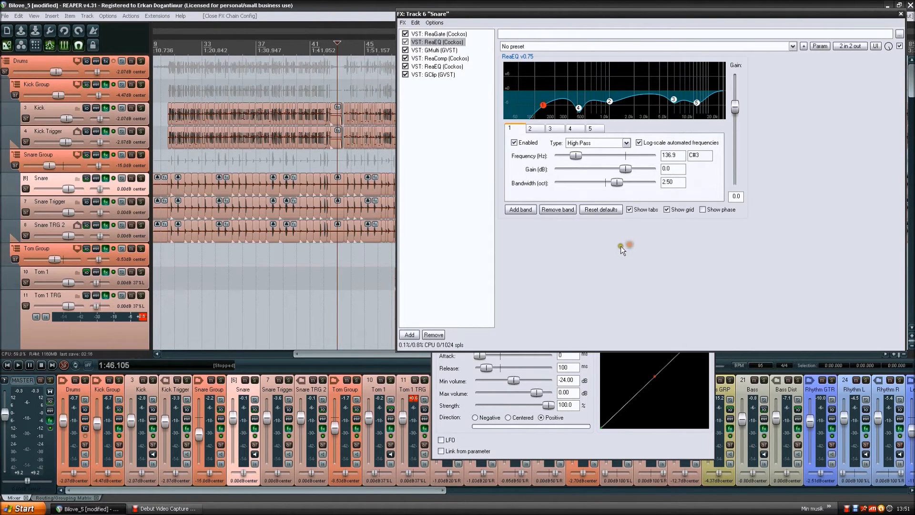
click(589, 111)
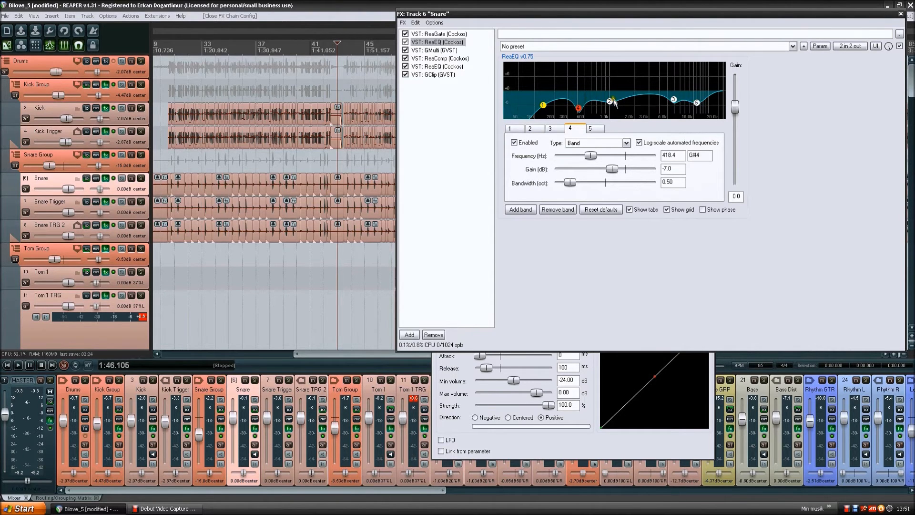
- Switch between ReaComp and the first ReaEQ in the Snare chain to compare their settings and order
click(448, 59)
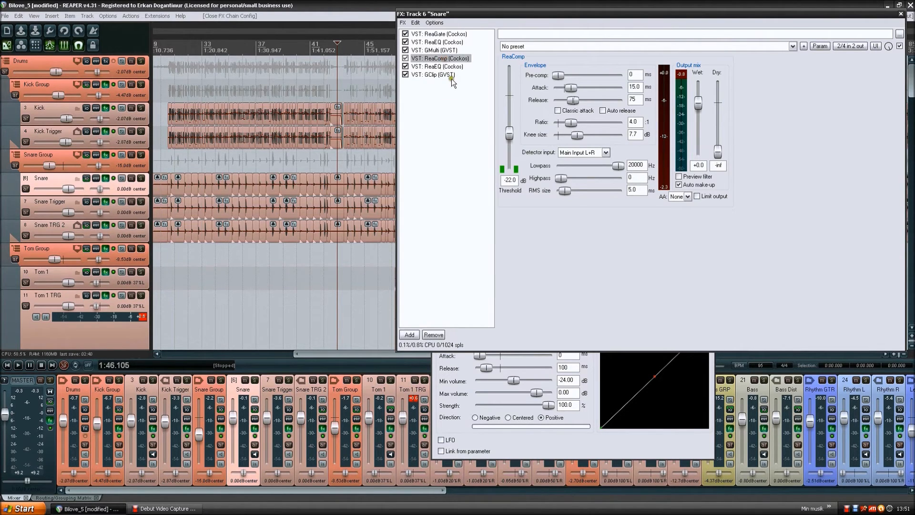
click(446, 43)
click(459, 58)
click(455, 43)
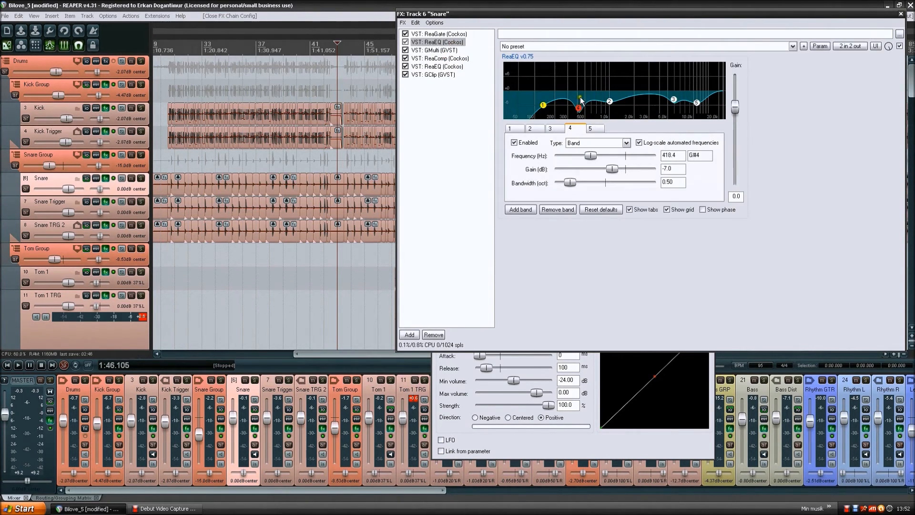
- Revisit ReaComp in the Snare chain, then return to the first ReaEQ and show its high-pass band 1 settings
click(447, 59)
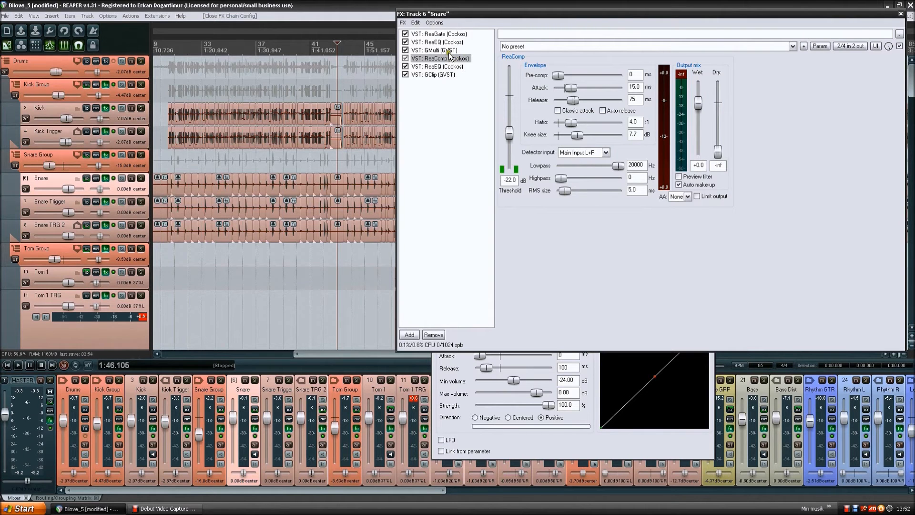
click(450, 43)
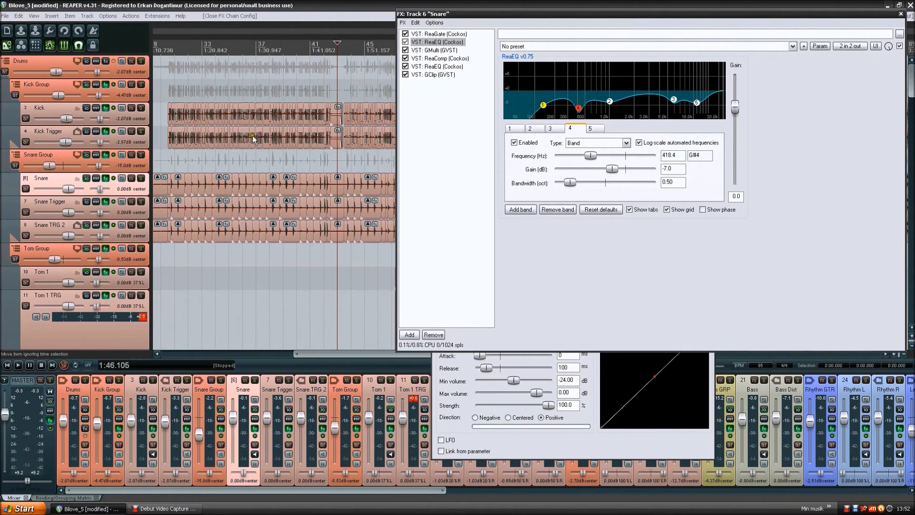
click(541, 106)
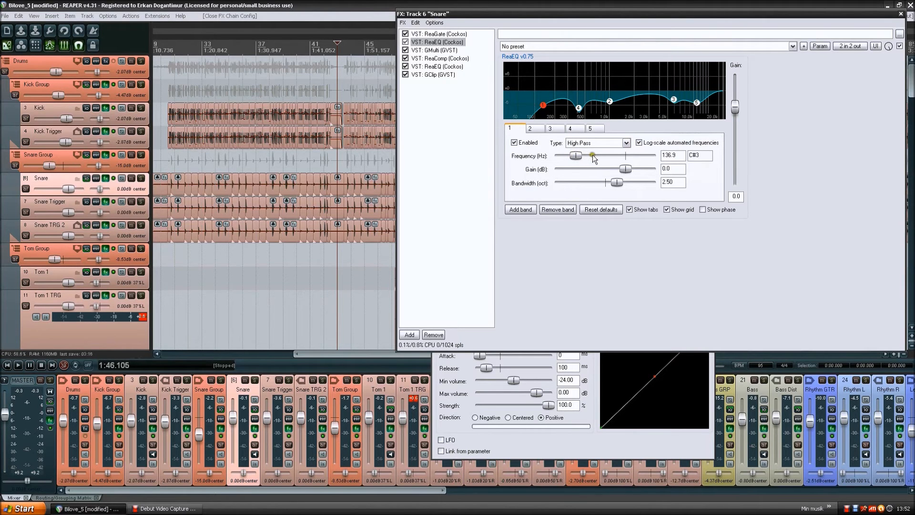
click(804, 95)
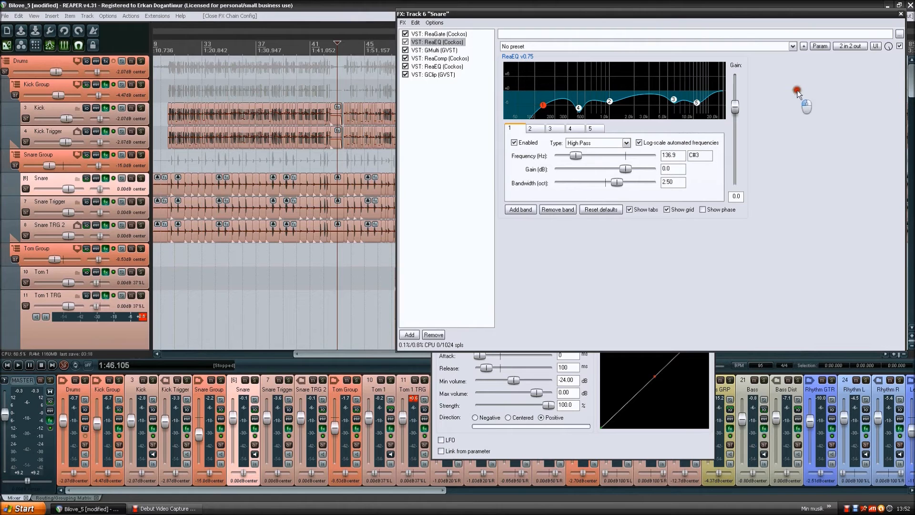
click(825, 105)
- View GMulti's multiband compressor settings and compare them with the first ReaEQ in the Snare chain
click(450, 51)
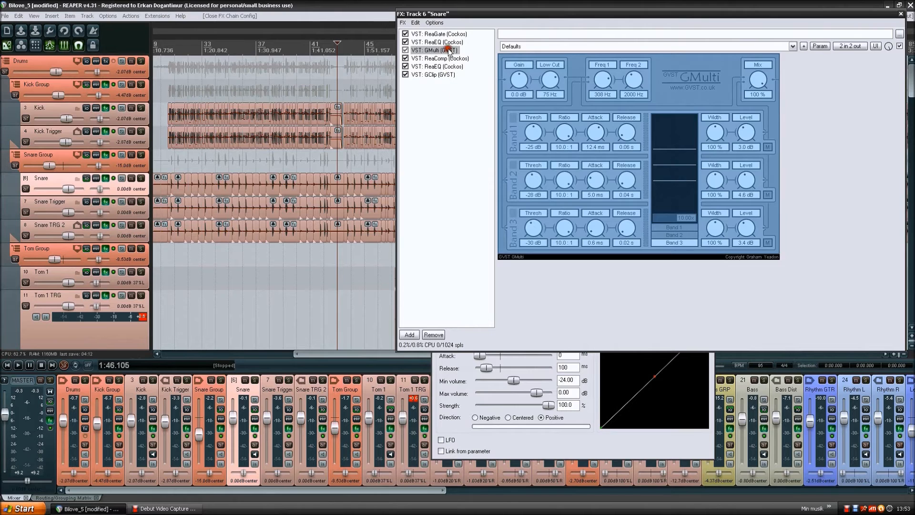
click(448, 42)
click(447, 91)
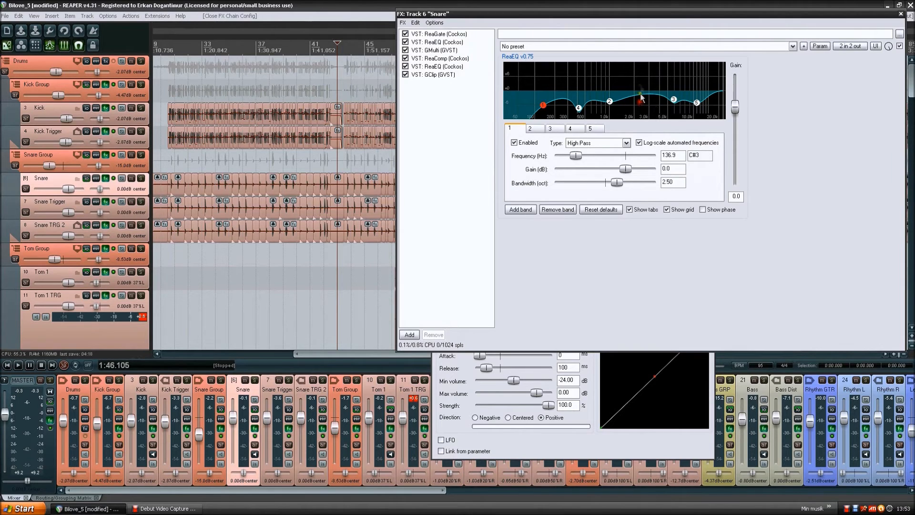
- Go through GMulti, ReaComp, the second ReaEQ and GClip in the Snare chain in processing order
click(450, 50)
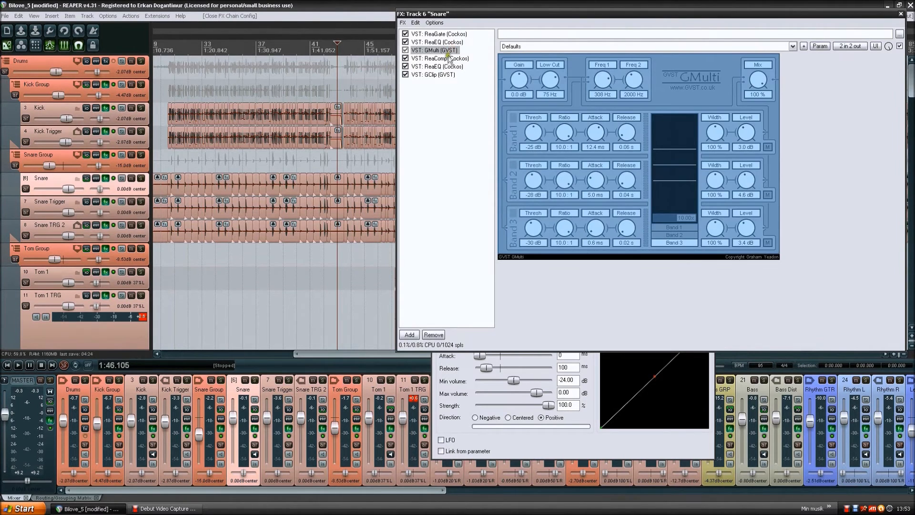
click(451, 59)
click(451, 66)
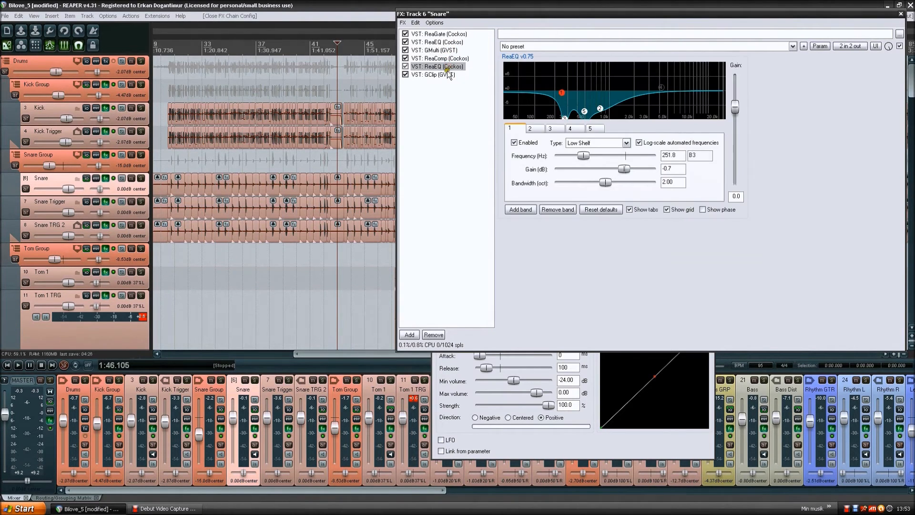
click(443, 74)
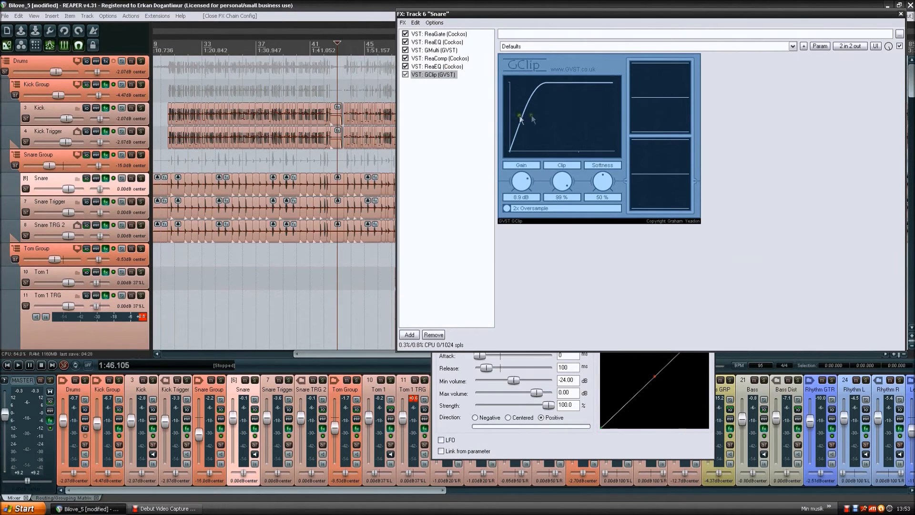
click(561, 117)
- Show the second ReaEQ of the Snare chain, solo the Snare track and play it from 1:28.421
click(442, 67)
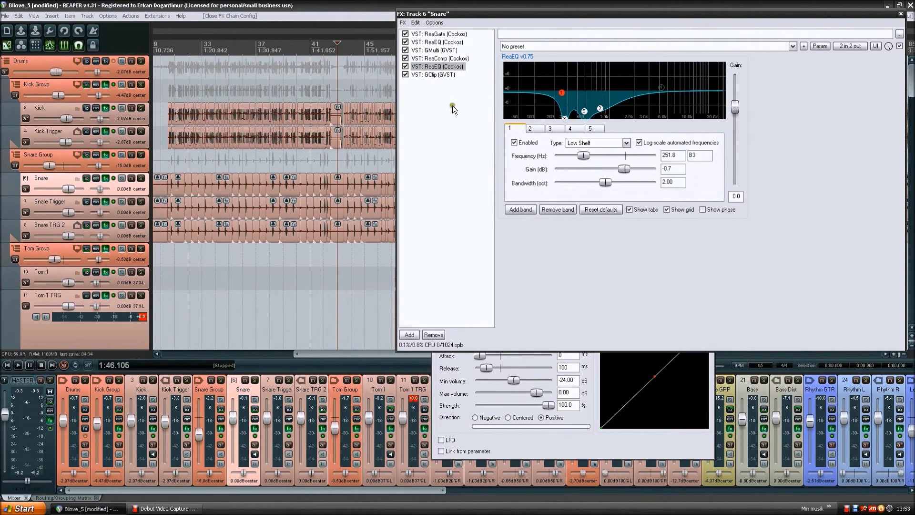
click(446, 66)
mouse_move(583, 113)
click(141, 180)
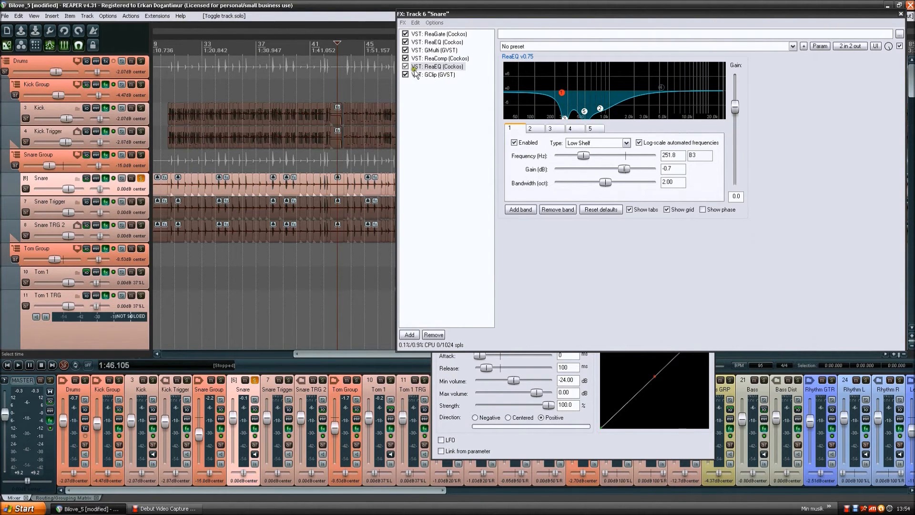
click(242, 45)
key(space)
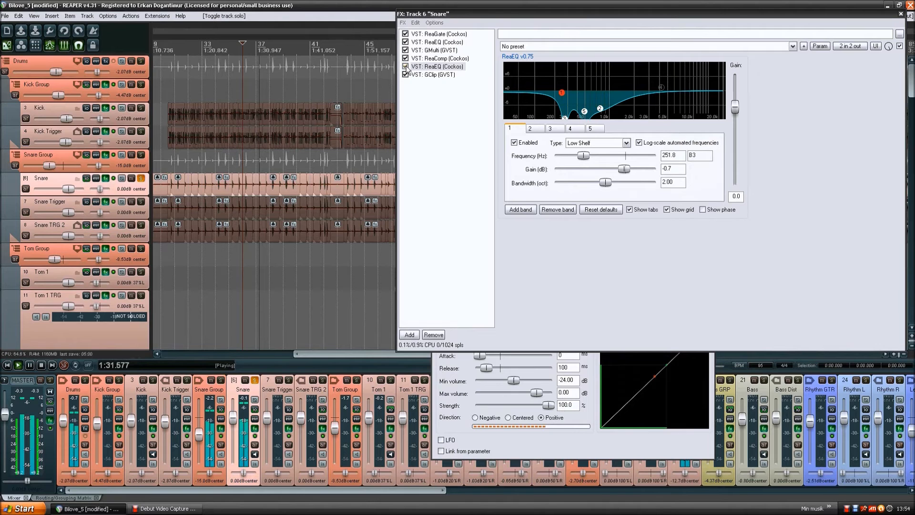
- Bypass the second and first ReaEQ in the Snare chain and listen to the soloed snare without them
click(406, 67)
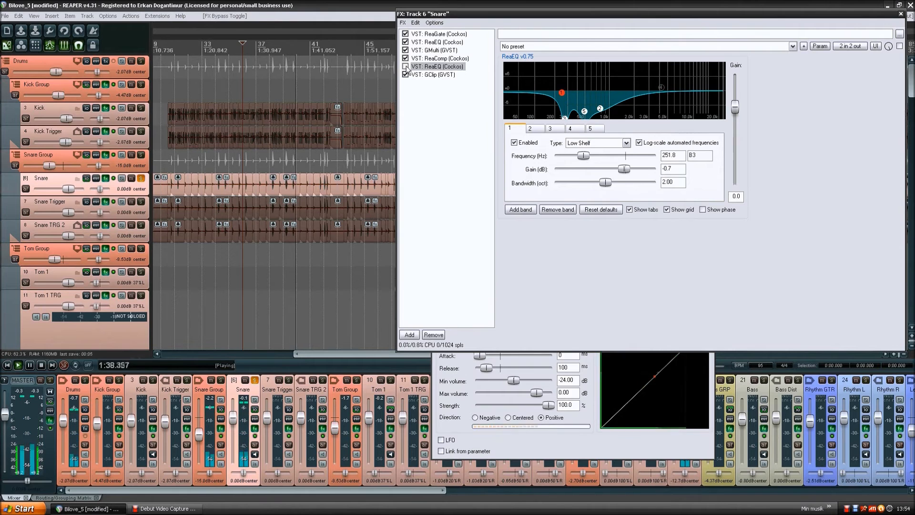
click(423, 43)
click(406, 42)
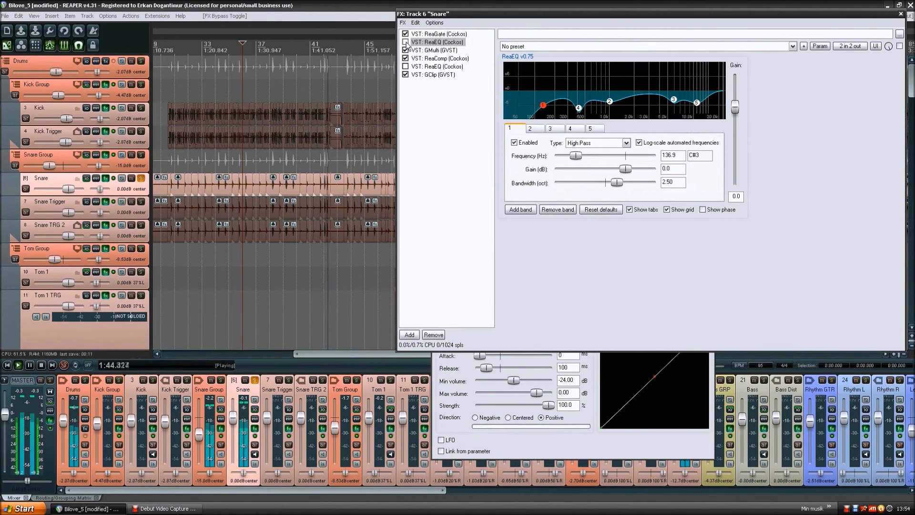
key(space)
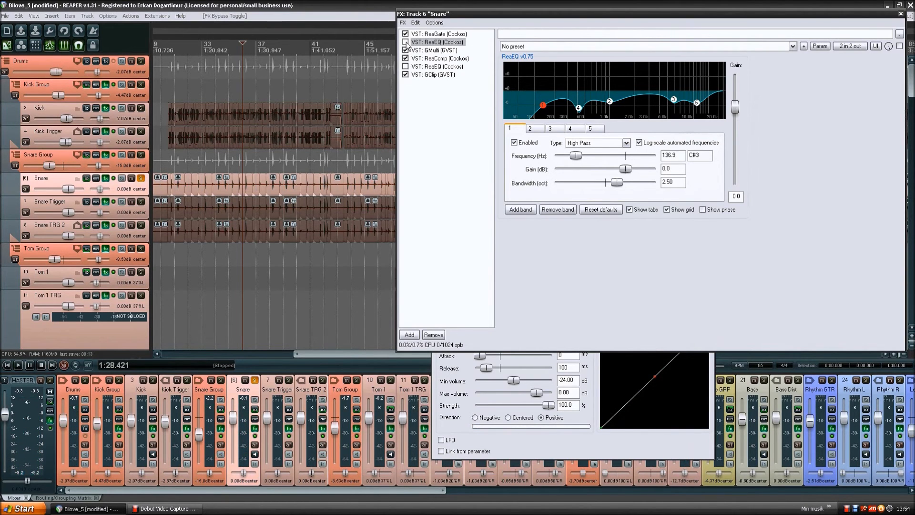
key(space)
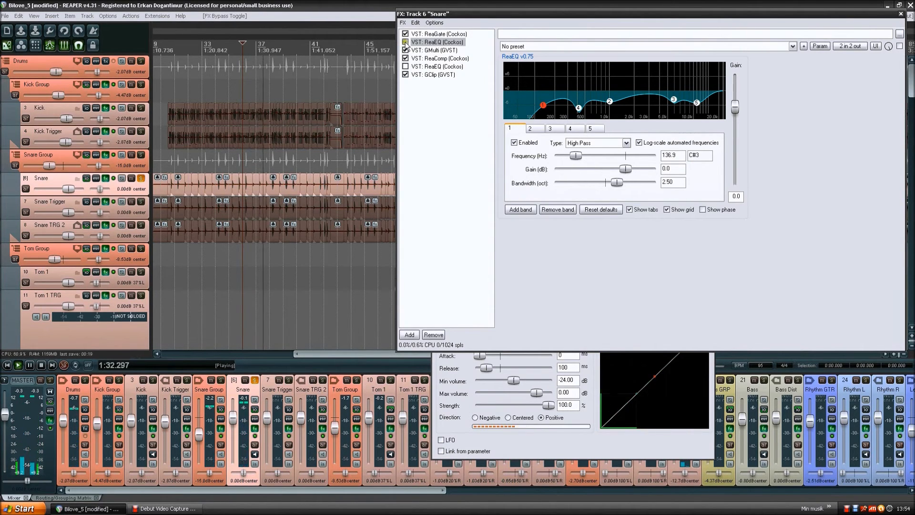
key(space)
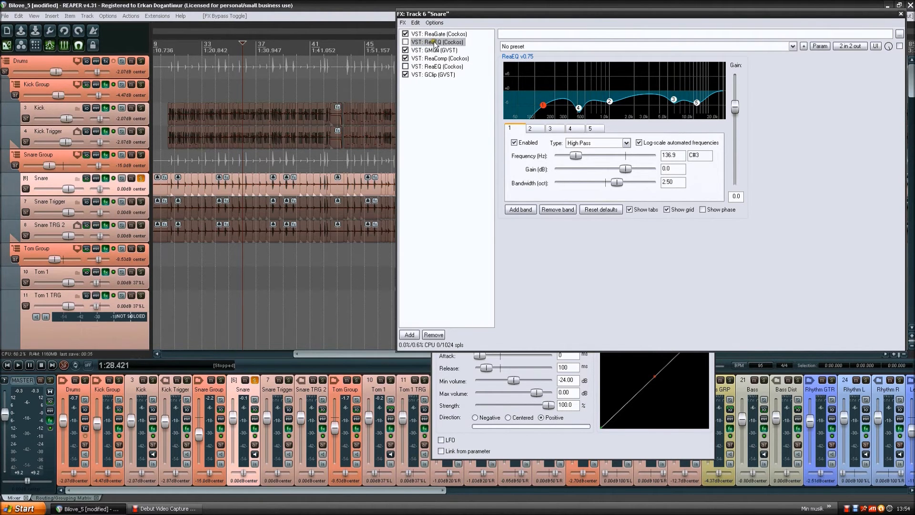
- Re-enable both ReaEQs in the Snare chain and play the soloed snare again from 1:28.421
click(406, 42)
click(405, 66)
key(space)
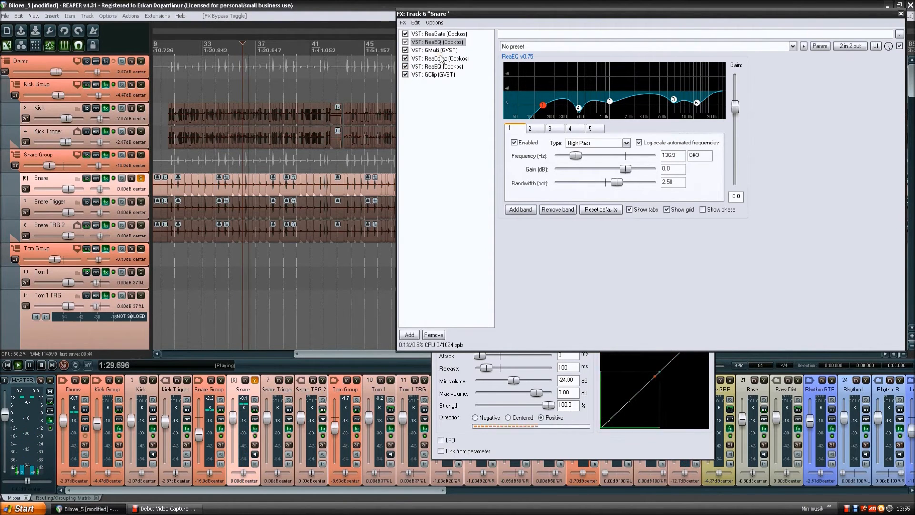
key(space)
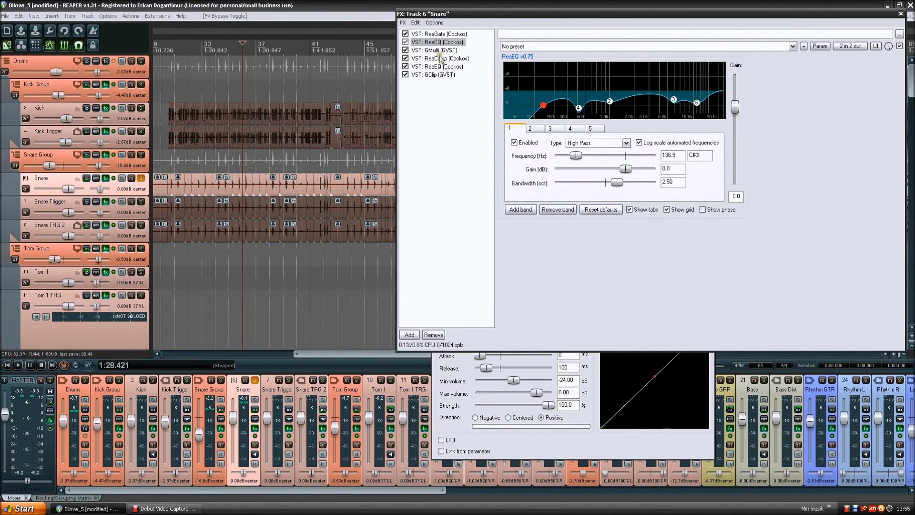
- Examine the band cuts of the second ReaEQ, followed by ReaComp and GClip in the Snare chain
click(450, 67)
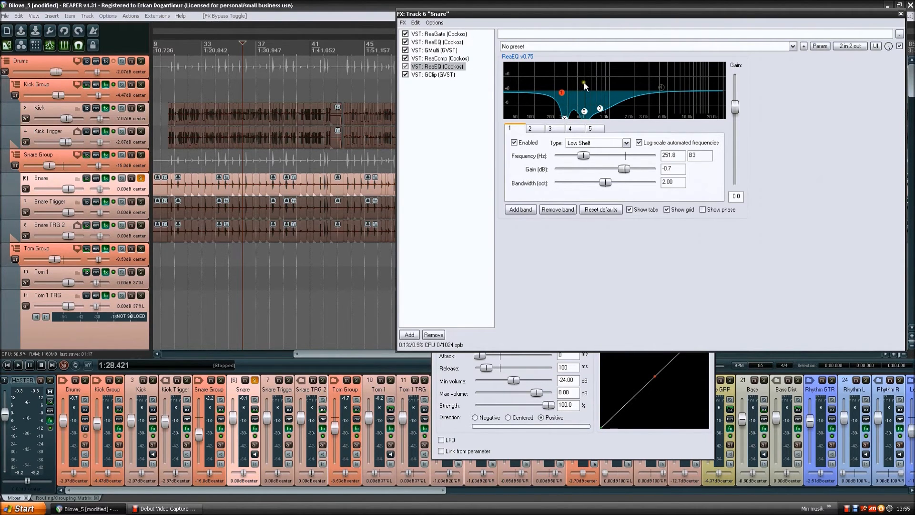
mouse_move(600, 108)
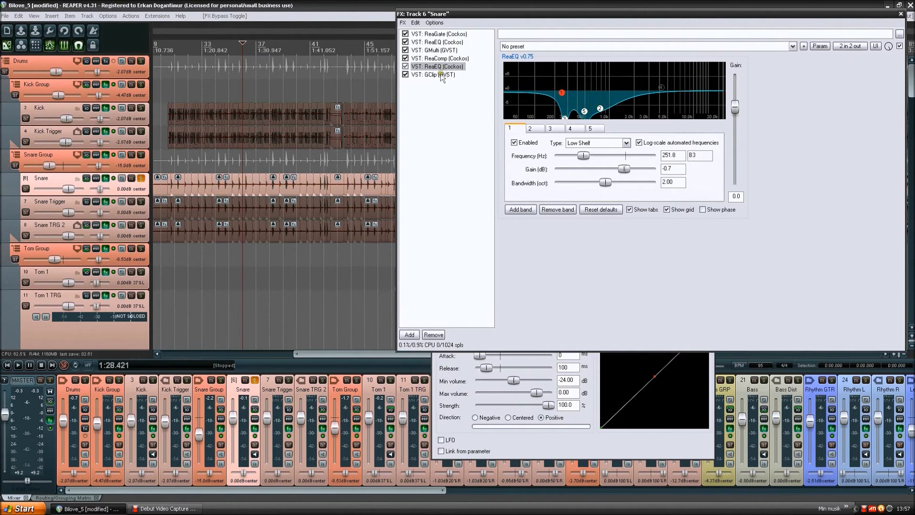
drag(444, 51, 447, 58)
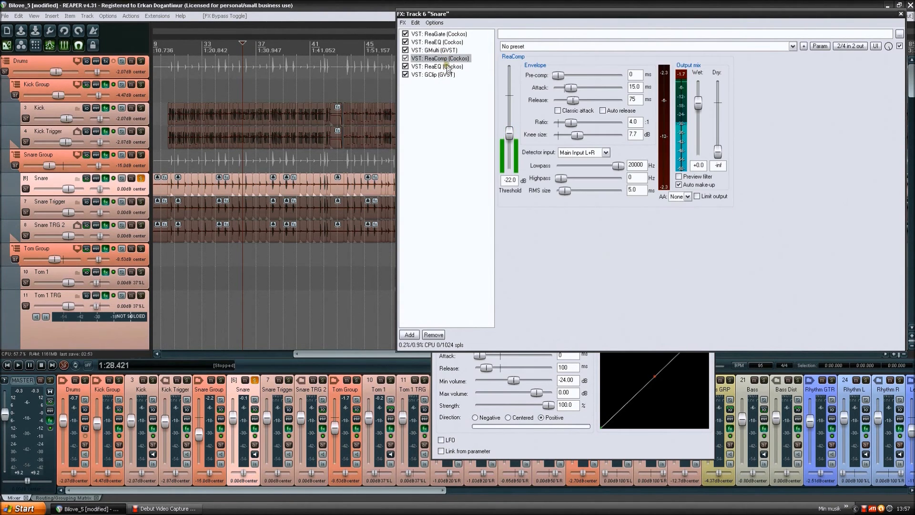
click(434, 74)
- Open the Snare Trigger track's effects chain and switch the solo from Snare to Snare Trigger
click(132, 217)
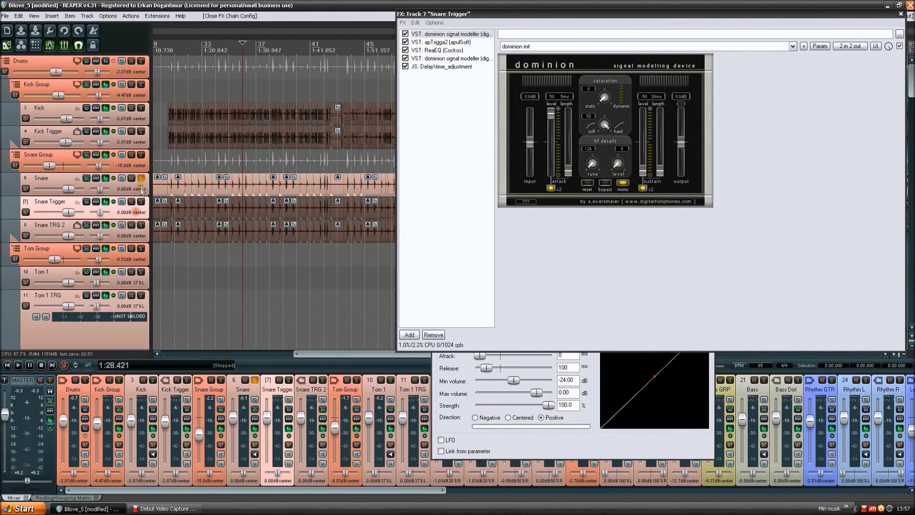
click(141, 179)
click(141, 201)
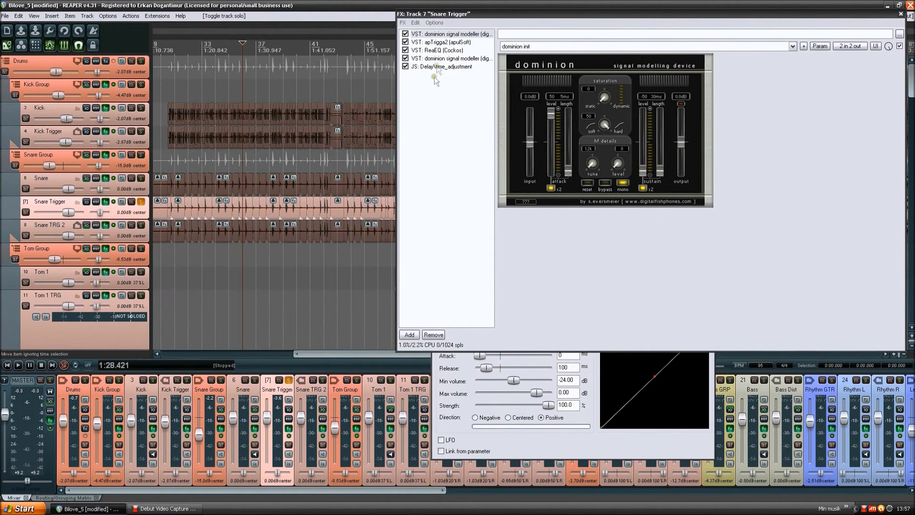
- Show apTrigga2 in the Snare Trigger chain and reposition the effects window slightly
click(455, 42)
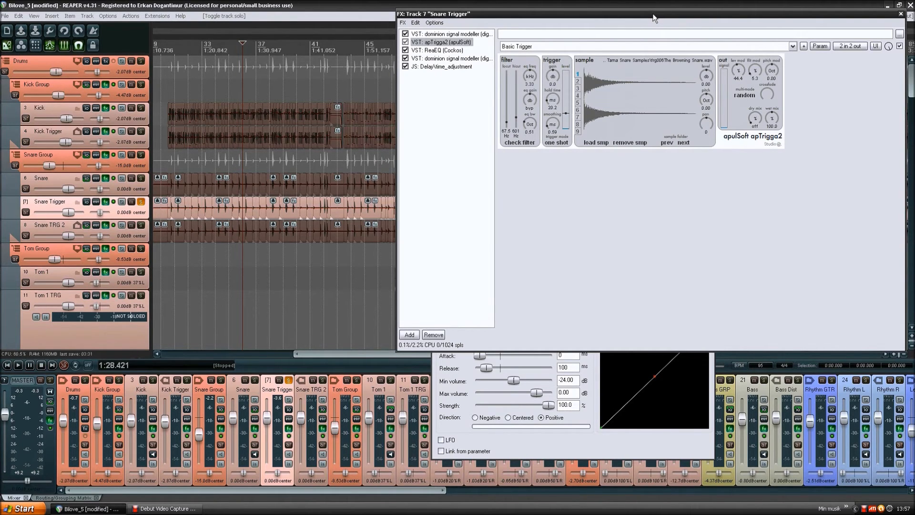
click(626, 201)
click(682, 188)
click(616, 195)
click(646, 213)
drag(627, 13, 616, 22)
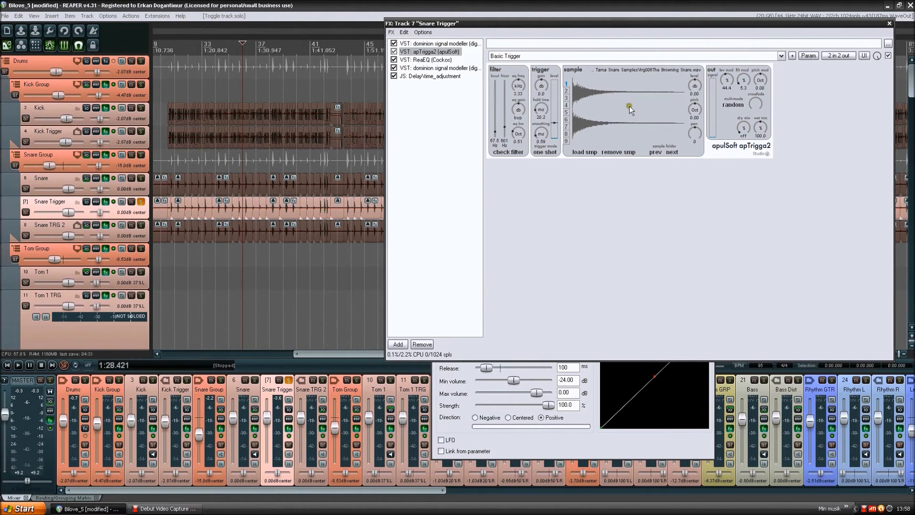
- Audition the snare samples loaded in slots 1 to 8 of apTrigga2 on Snare Trigger, returning to slot 1
click(605, 93)
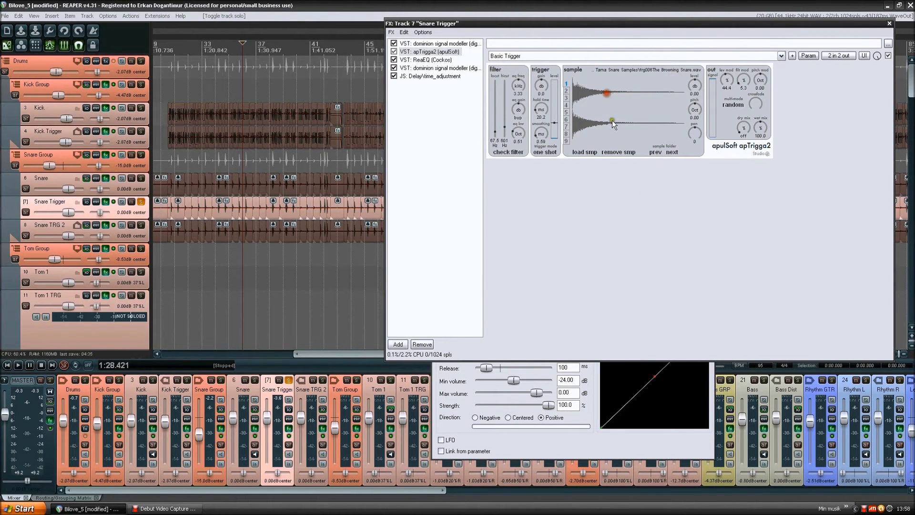
click(566, 91)
click(567, 98)
click(583, 99)
click(567, 104)
click(588, 108)
click(567, 112)
click(576, 115)
click(567, 120)
click(578, 122)
click(567, 126)
click(582, 122)
click(568, 134)
click(566, 83)
click(615, 97)
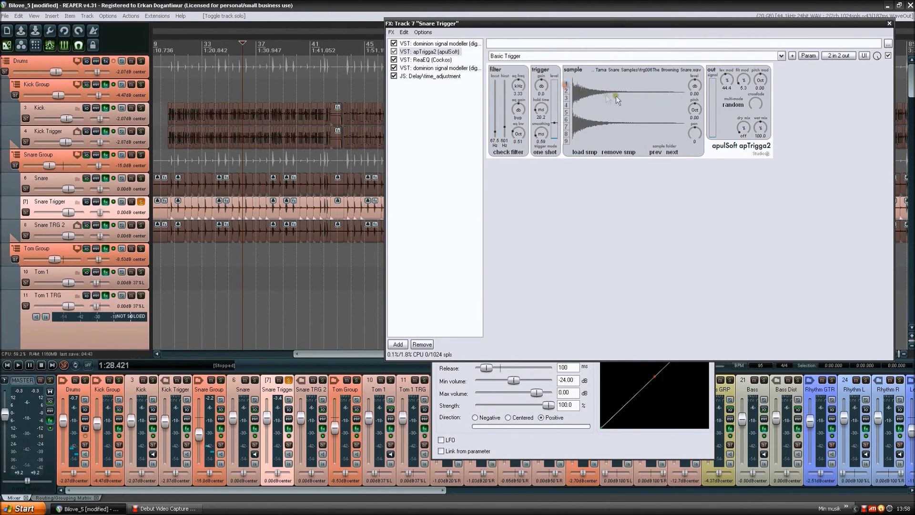
- View the ReaEQ, the second dominion and the time_adjustment delay settings in the Snare Trigger chain
click(440, 61)
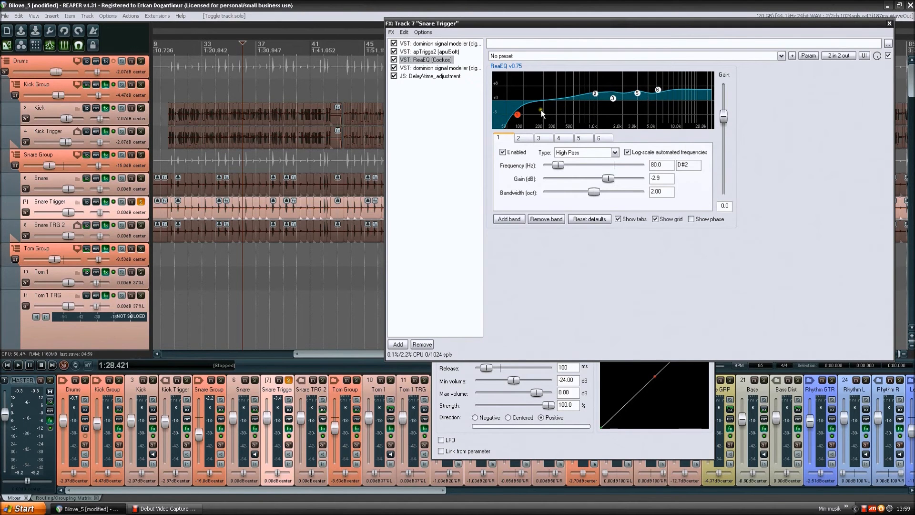
click(441, 68)
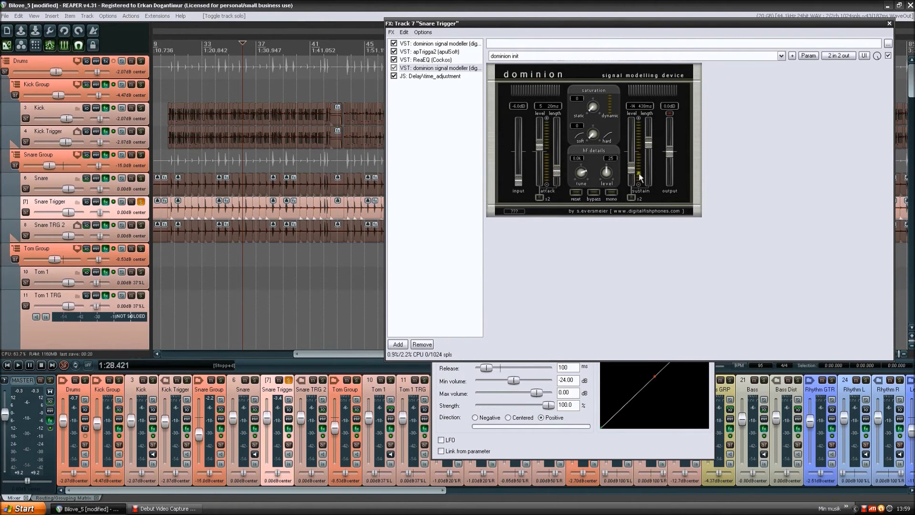
click(741, 163)
click(700, 170)
click(771, 145)
click(428, 76)
click(722, 206)
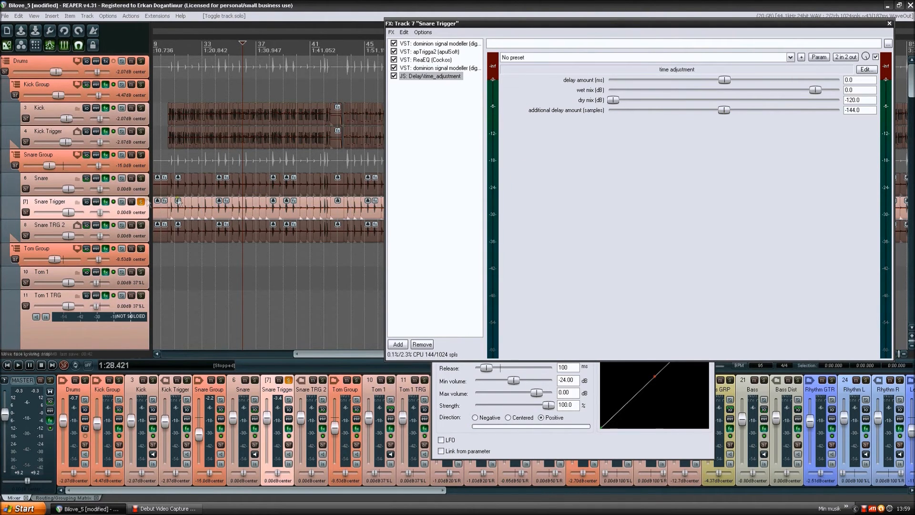
- Unsolo Snare Trigger, then solo Snare TRG 2 and open its effects chain
click(138, 209)
click(140, 204)
click(141, 225)
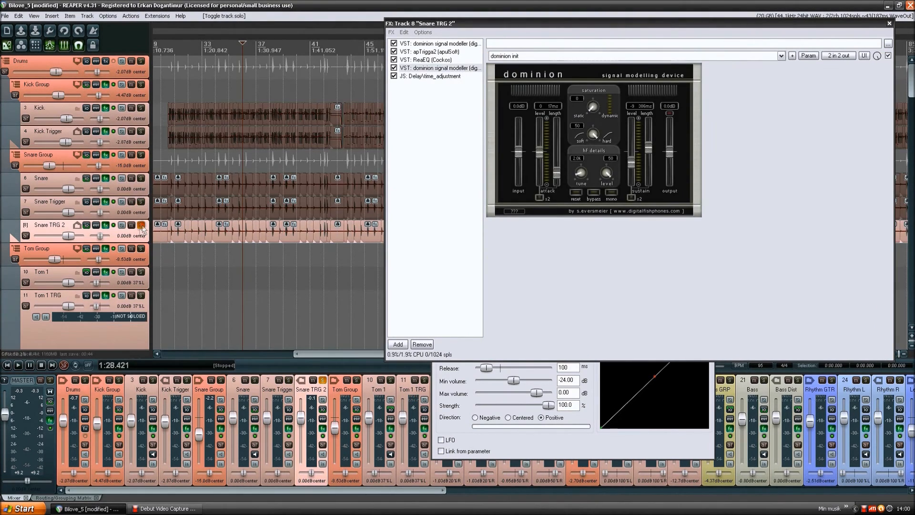
- Open apTrigga2 on Snare TRG 2 and audition the snare samples in slots 1 and 2
click(432, 44)
click(430, 52)
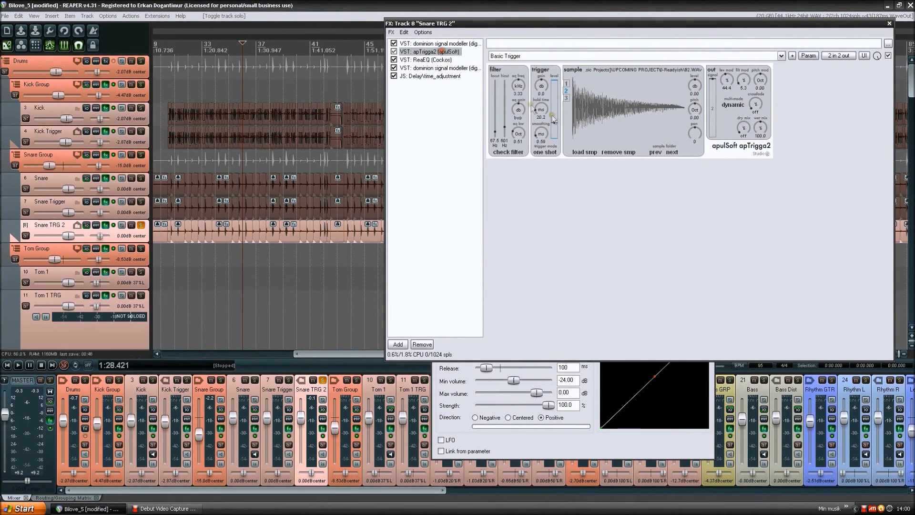
click(566, 84)
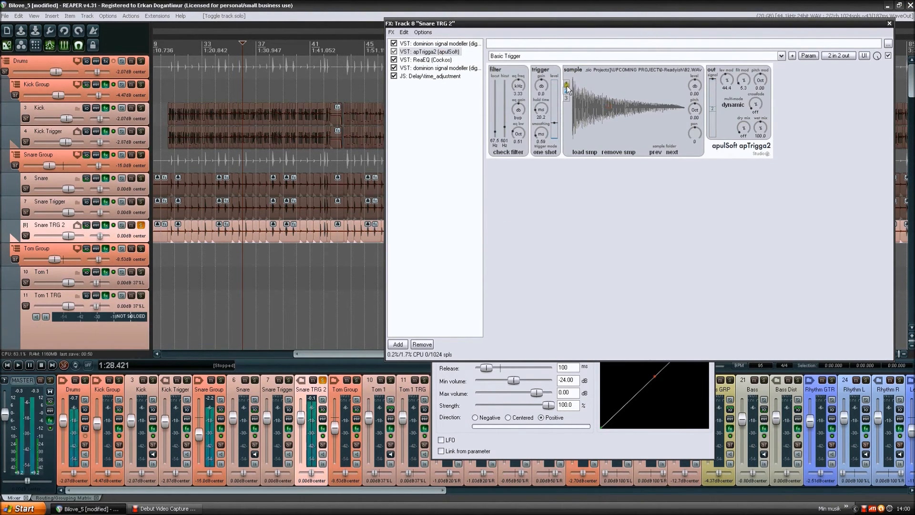
click(565, 84)
click(607, 102)
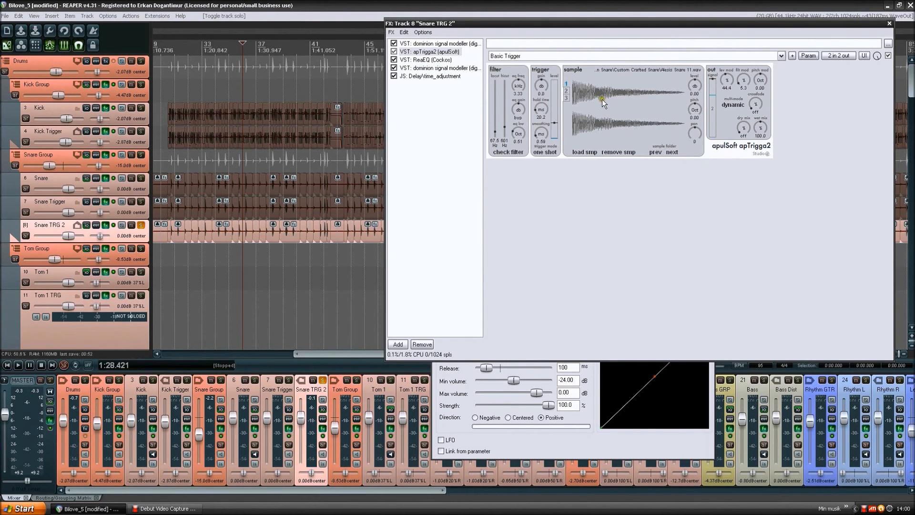
click(567, 90)
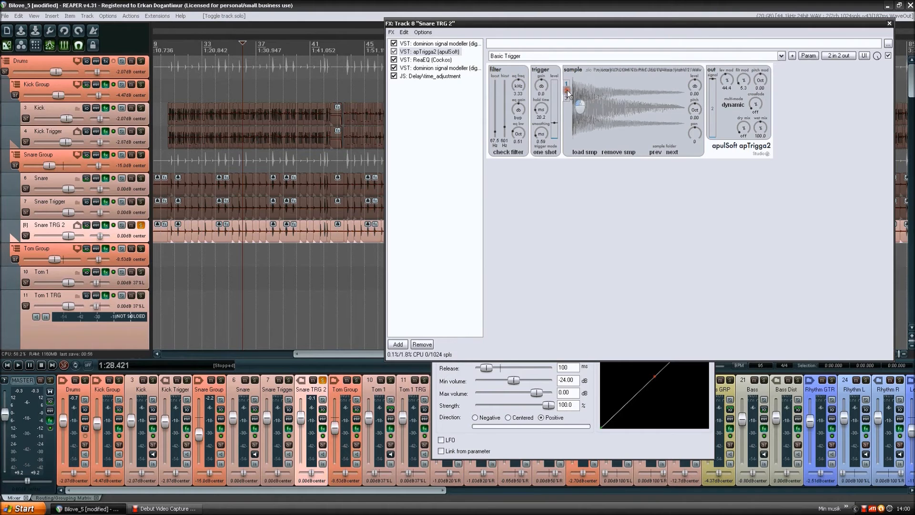
click(613, 88)
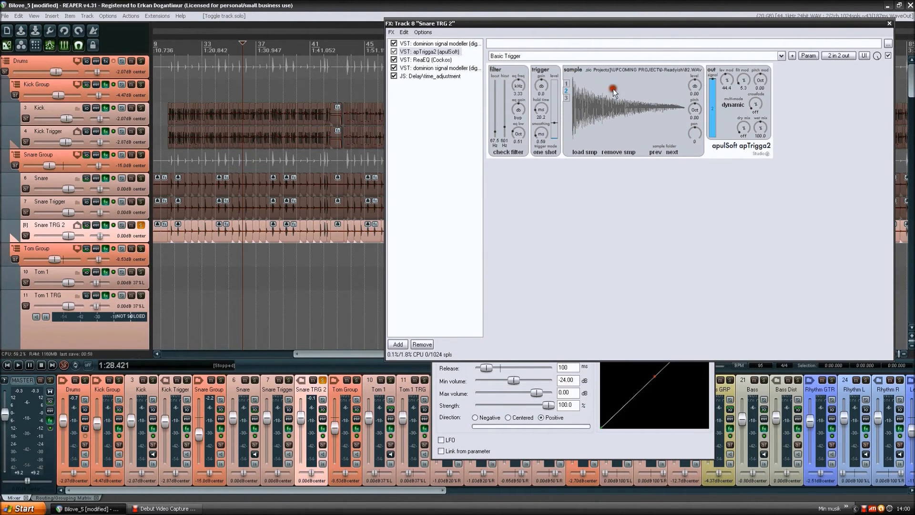
- Compare the samples in slots 1 and 2 of apTrigga2 on Snare TRG 2, ending on slot 2
click(566, 84)
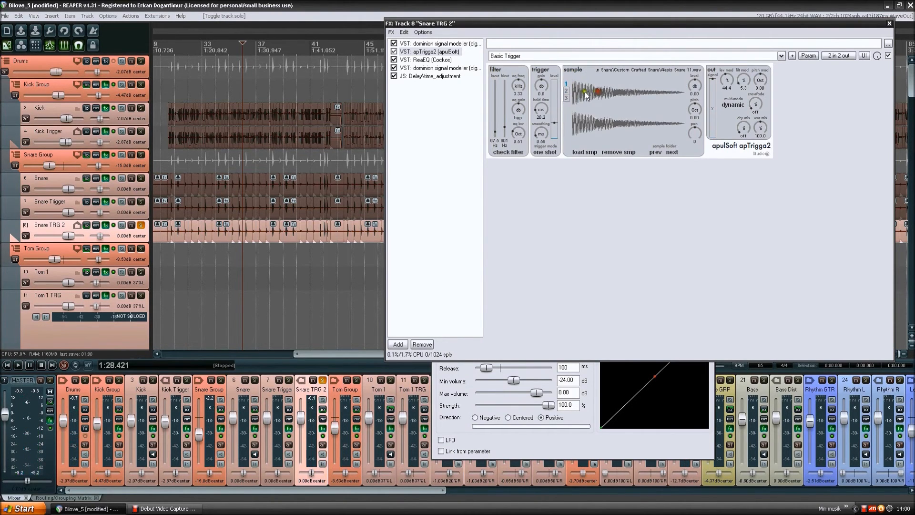
click(650, 206)
click(618, 126)
click(567, 90)
click(720, 87)
click(712, 80)
click(566, 91)
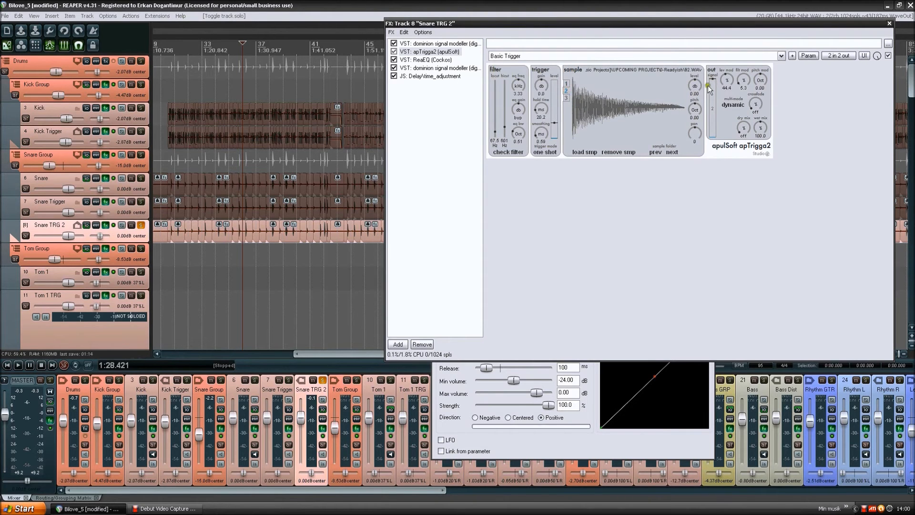
- Examine the output signal level range for slot 2 in apTrigga2, and return to the slot 1 sample
mouse_move(713, 81)
mouse_down()
mouse_move(715, 113)
mouse_move(714, 96)
mouse_up()
drag(712, 90, 711, 99)
drag(711, 118, 713, 104)
click(713, 96)
mouse_move(712, 98)
mouse_down()
mouse_move(714, 74)
mouse_move(713, 91)
mouse_up()
click(567, 84)
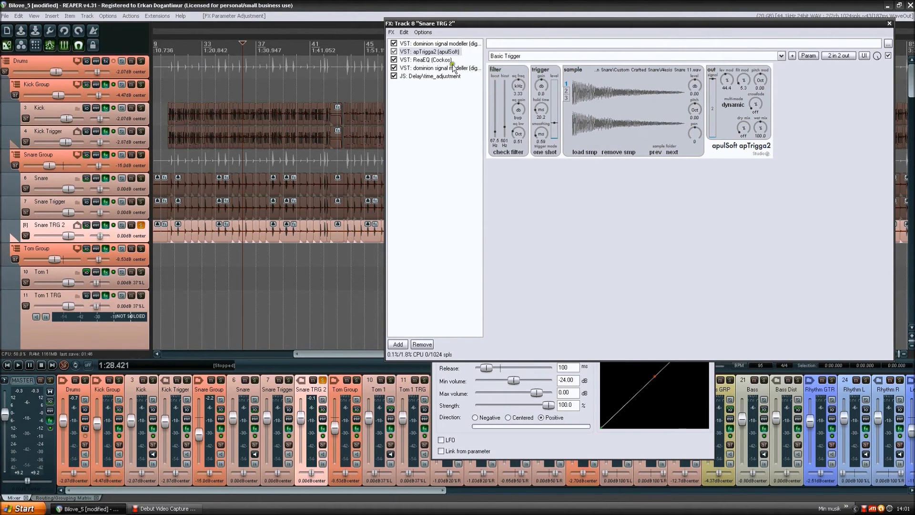
- View the ReaEQ and second dominion settings on Snare TRG 2, and close its effects chain
click(443, 59)
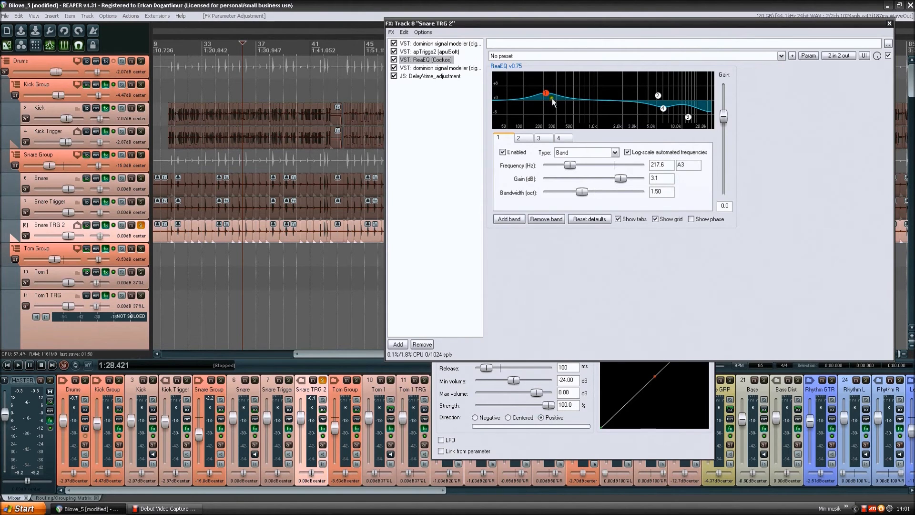
mouse_move(663, 108)
click(430, 68)
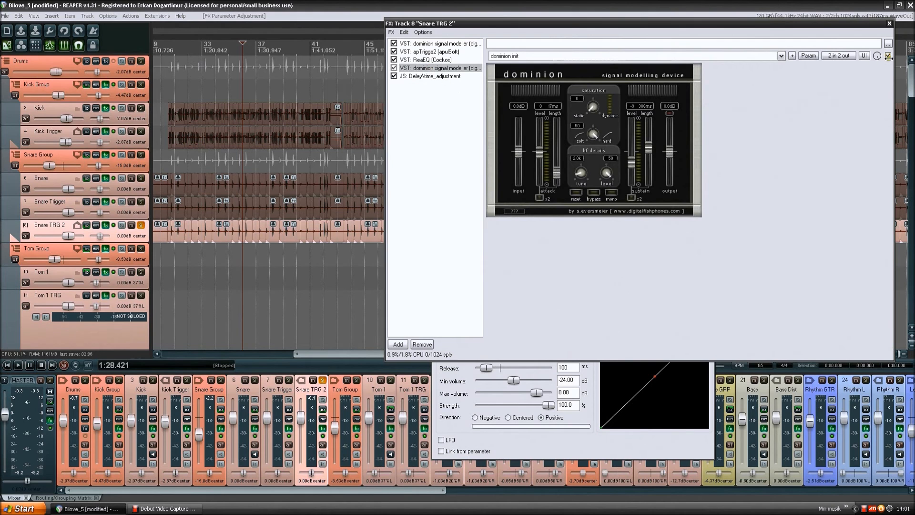
click(889, 24)
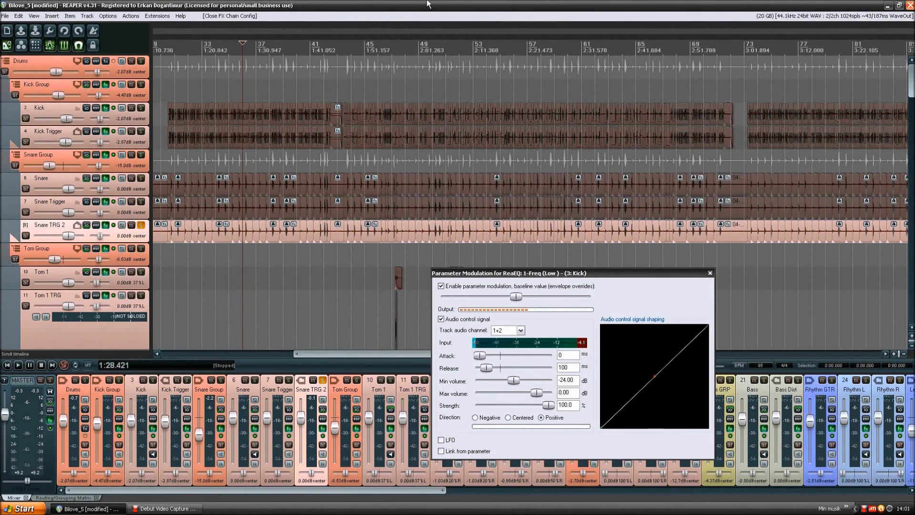
- Unsolo Snare TRG 2 and audition Snare Group in solo from about 1:15.8, clearing its solo after playback
click(141, 225)
click(141, 155)
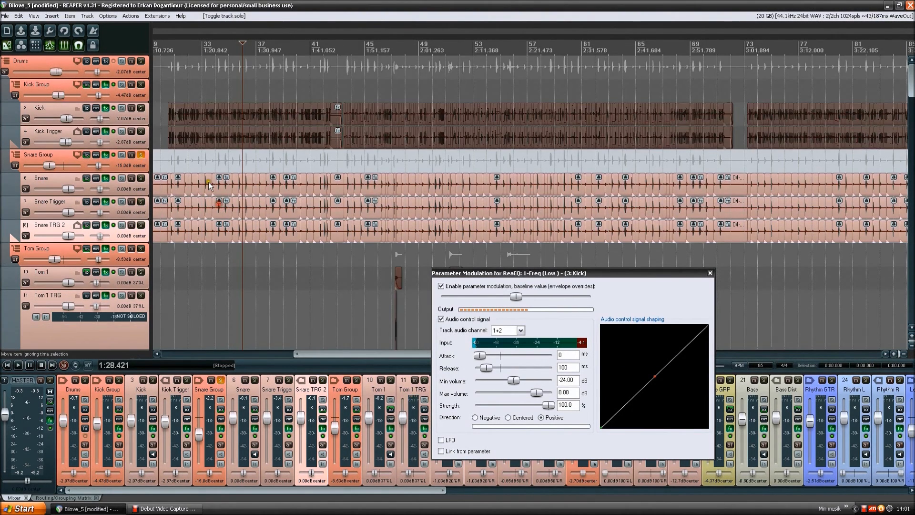
click(169, 161)
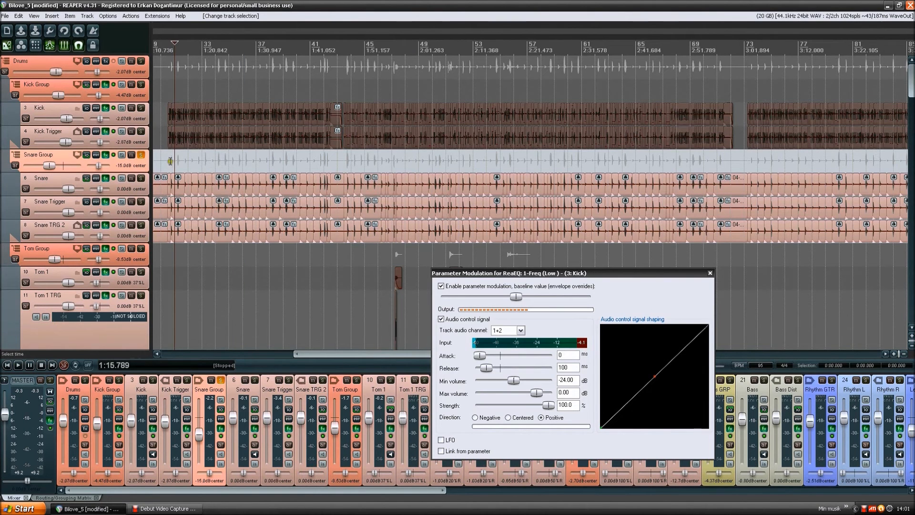
key(space)
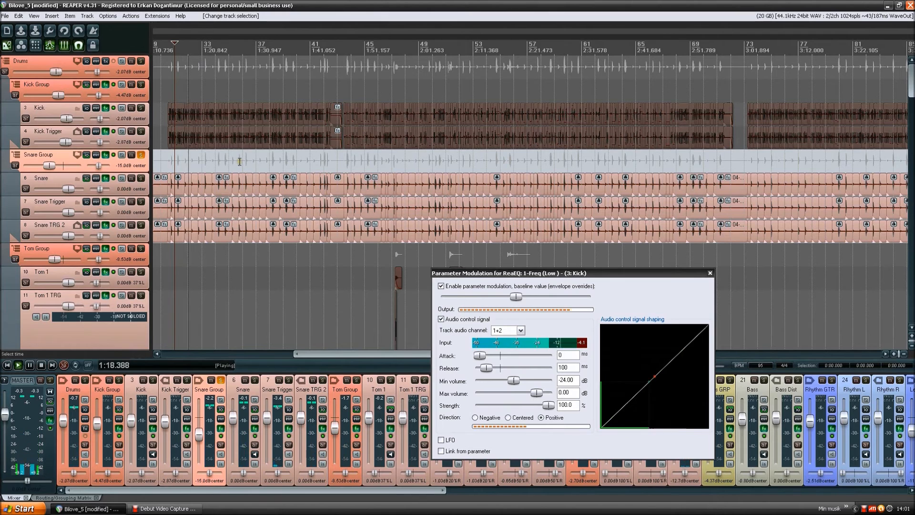
key(space)
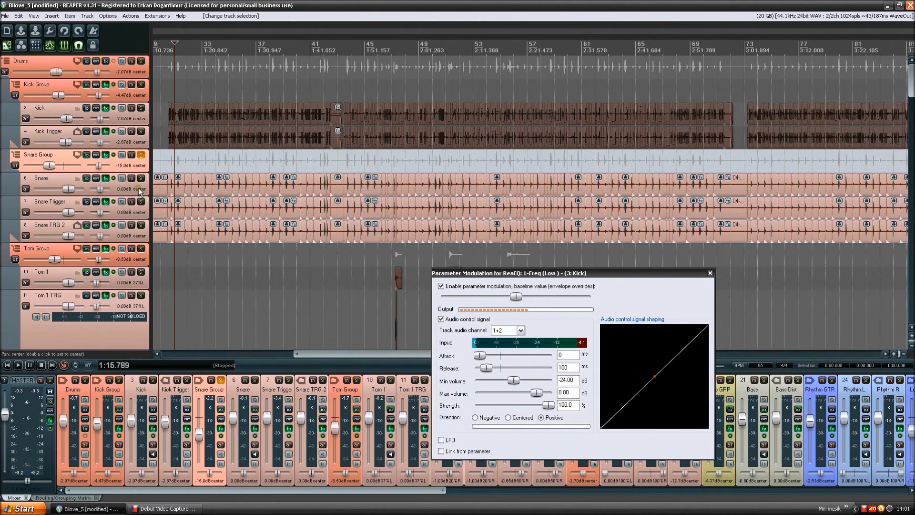
click(141, 156)
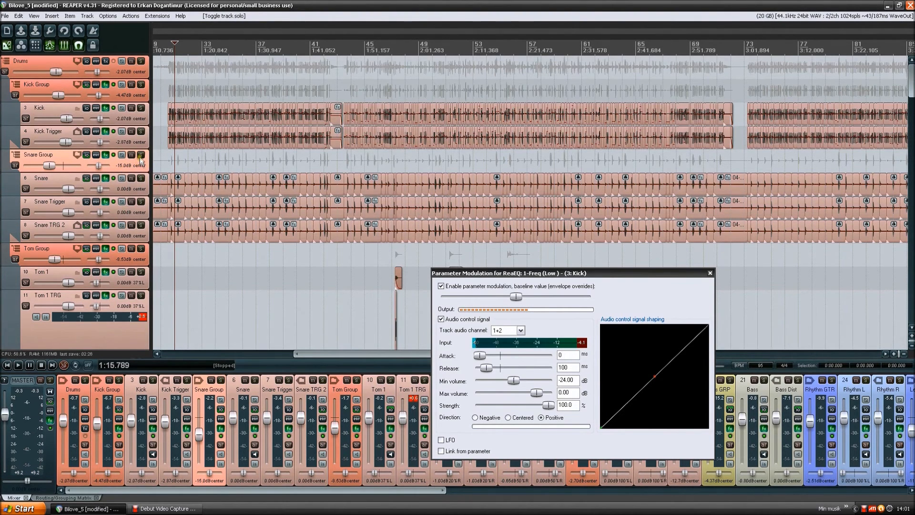
- Open the effects chain of Tom Group and close the Kick ReaEQ parameter modulation window
scroll(138, 163, down, 1)
scroll(140, 141, down, 3)
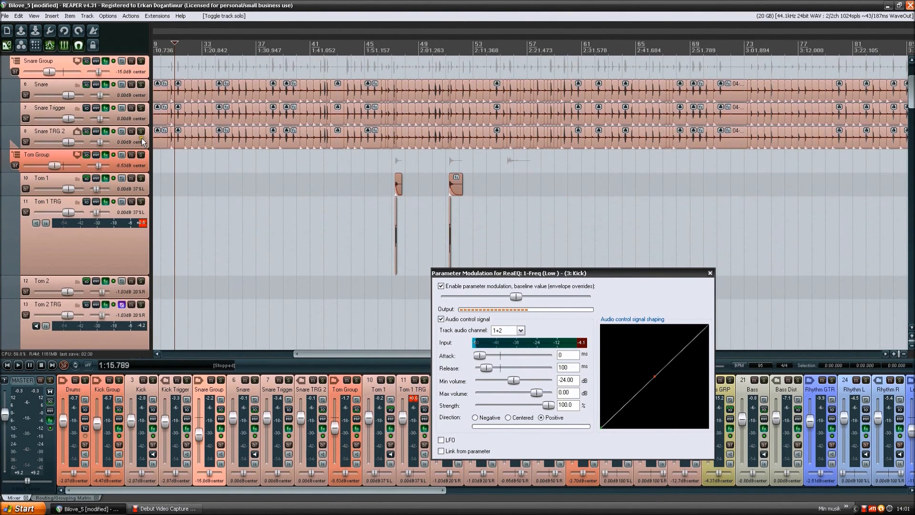
scroll(141, 138, down, 2)
click(141, 118)
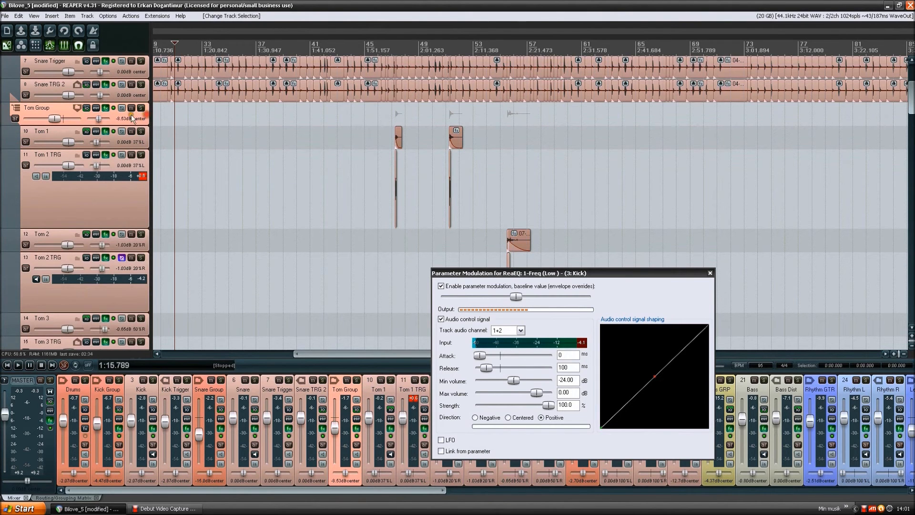
scroll(131, 117, up, 3)
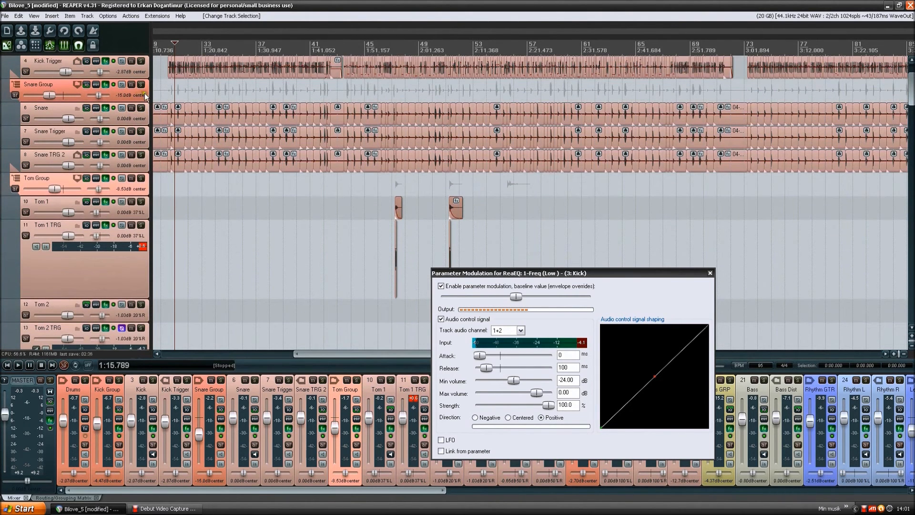
scroll(146, 98, down, 2)
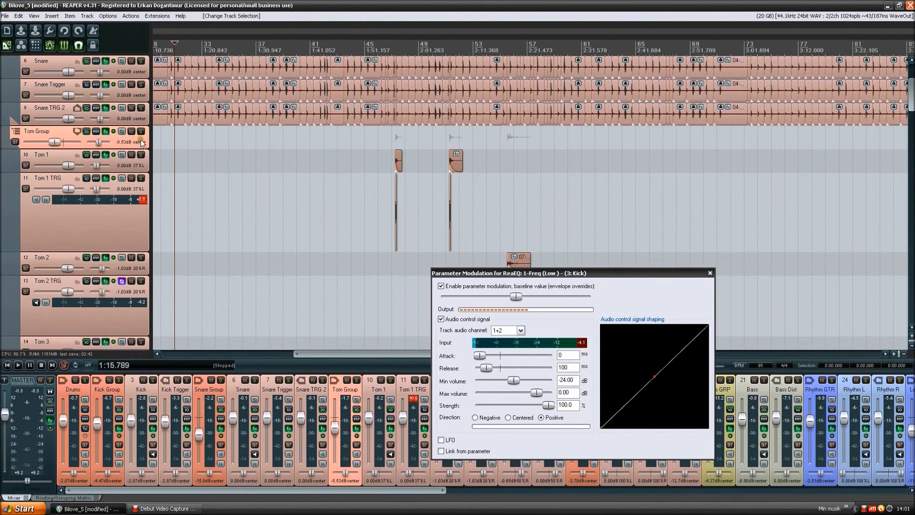
scroll(136, 139, down, 1)
scroll(136, 138, down, 1)
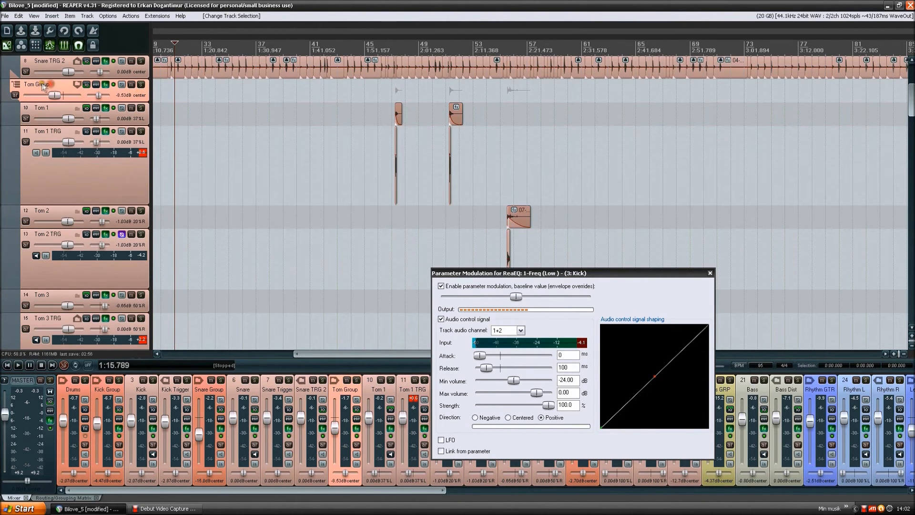
click(106, 85)
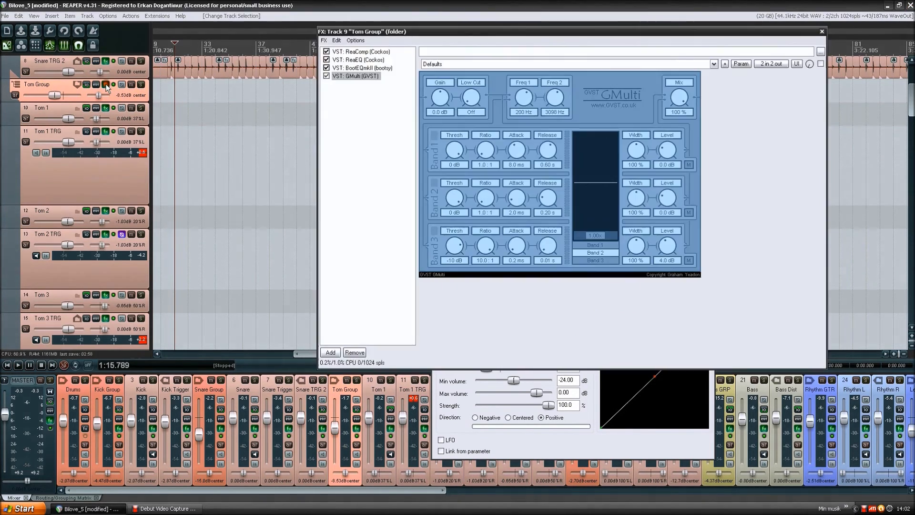
click(644, 453)
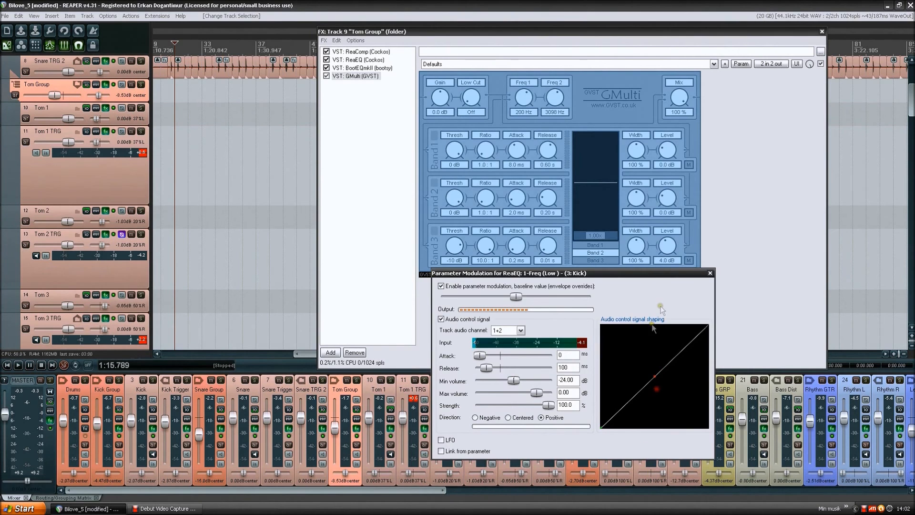
click(710, 274)
- View ReaComp, band 5 of ReaEQ and the BootEQmkII settings in the Tom Group chain
click(361, 51)
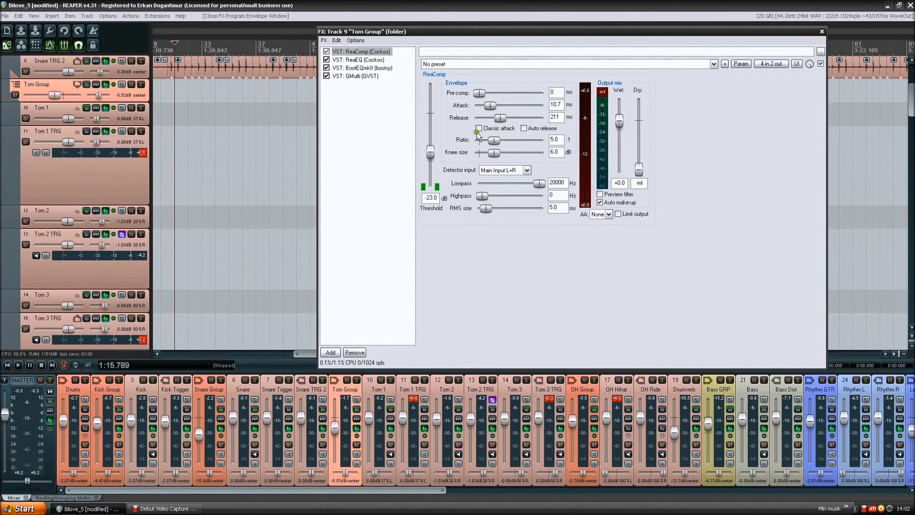
click(359, 60)
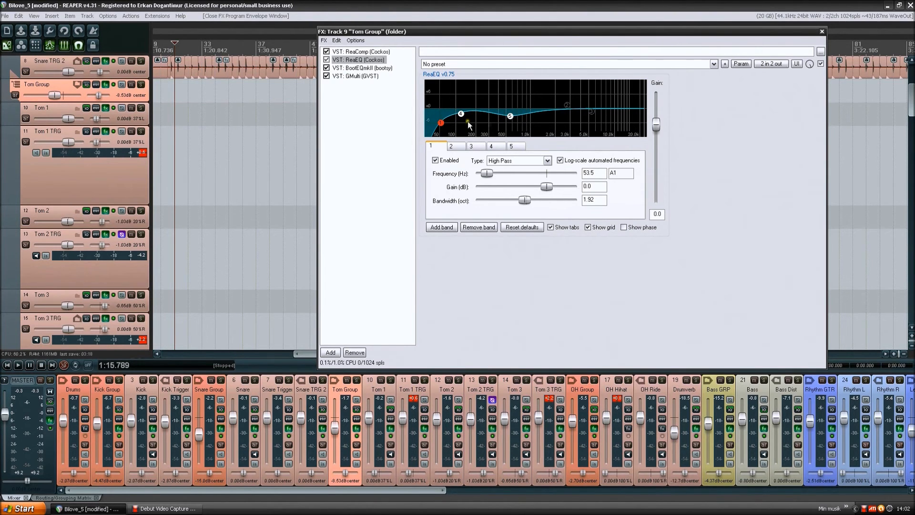
click(510, 117)
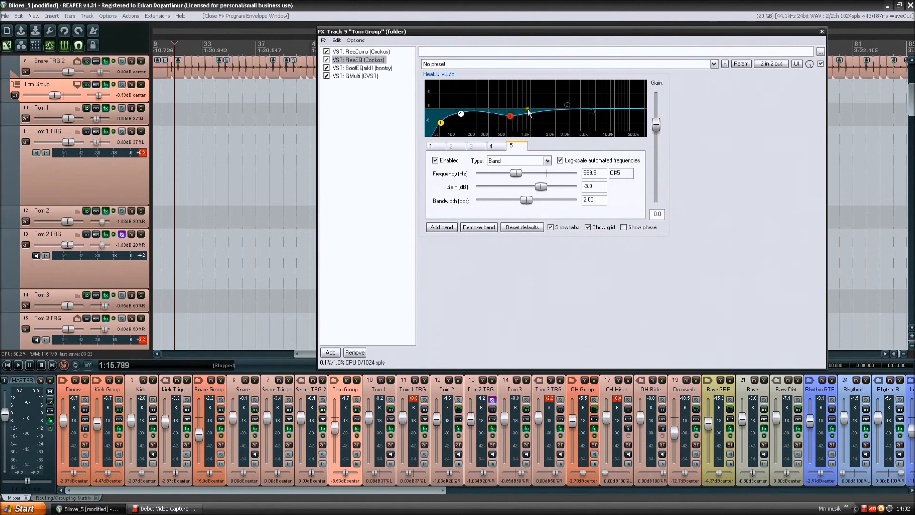
click(365, 67)
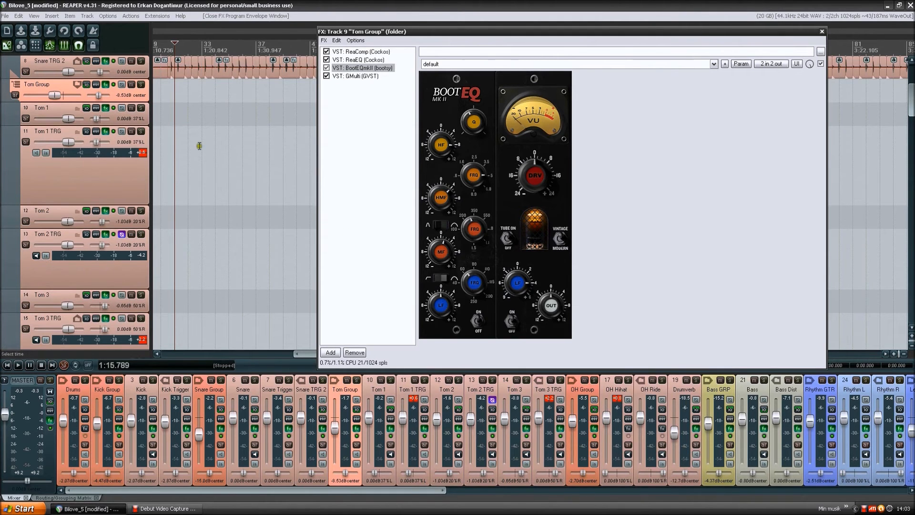
- Place the edit cursor at 0:42.157 just before the Tom 1 hit, and solo Tom Group with its effects chain shown
scroll(253, 157, down, 3)
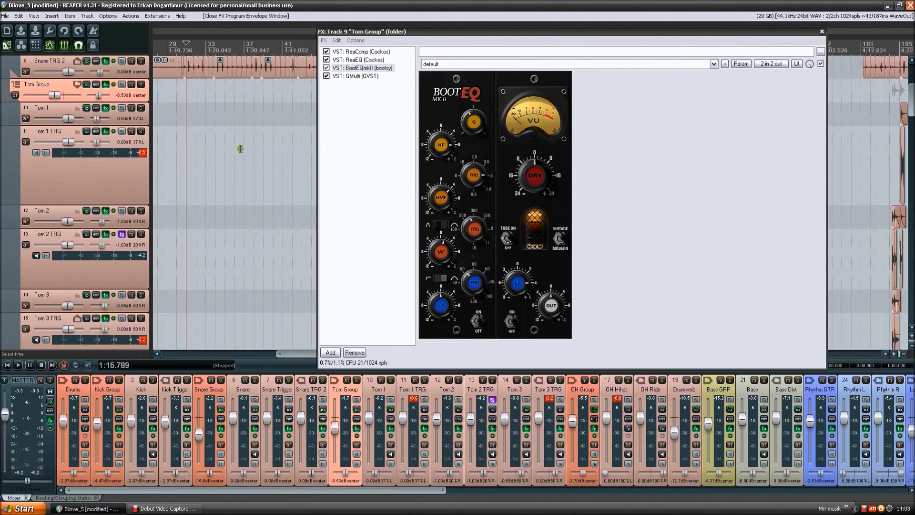
scroll(240, 148, up, 3)
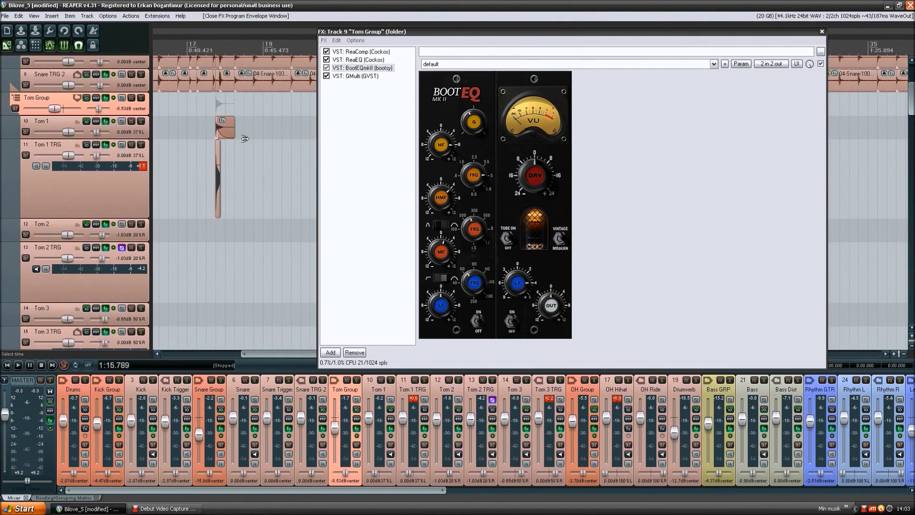
scroll(244, 138, up, 3)
click(196, 127)
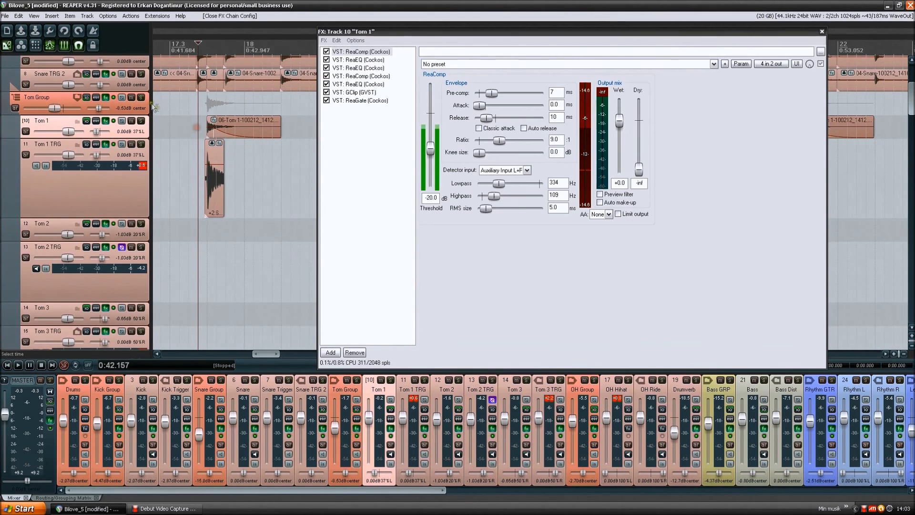
click(141, 97)
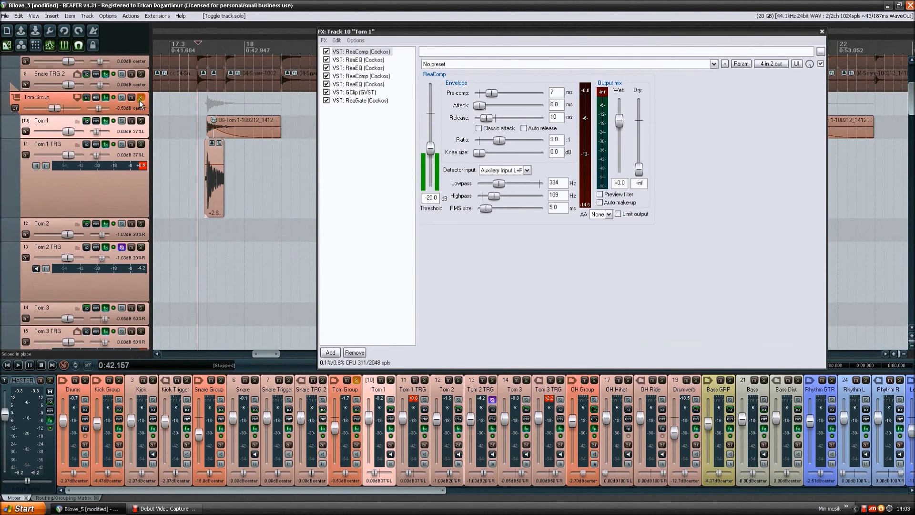
click(63, 98)
- Play the tom hit from 0:42.157 with the Tom Group effects bypassed, and again with them enabled
click(114, 98)
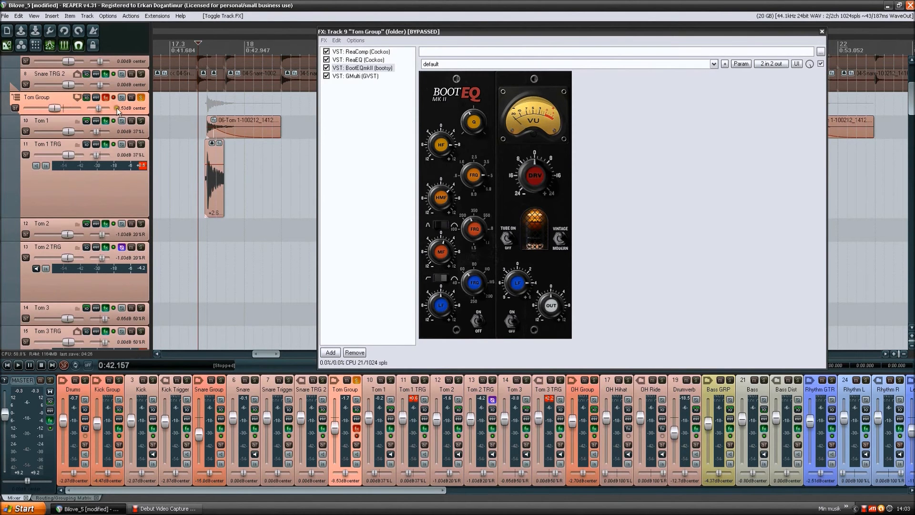
key(space)
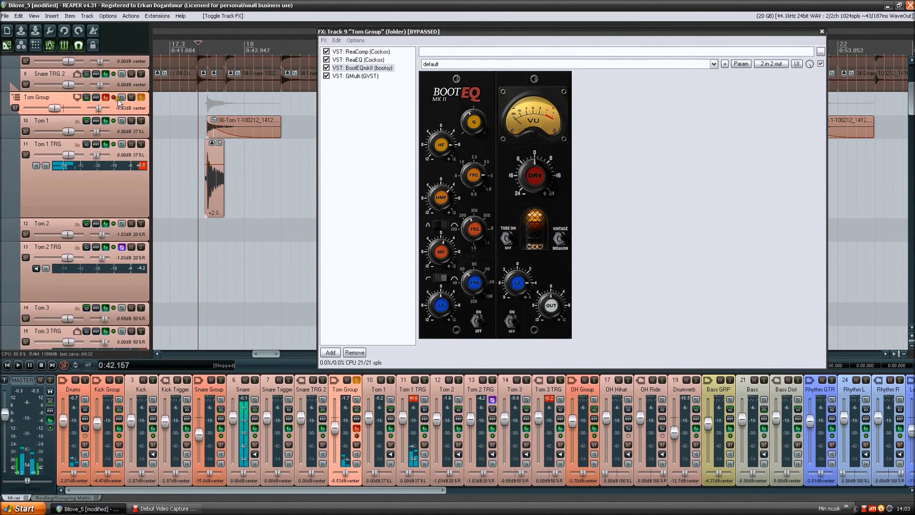
key(space)
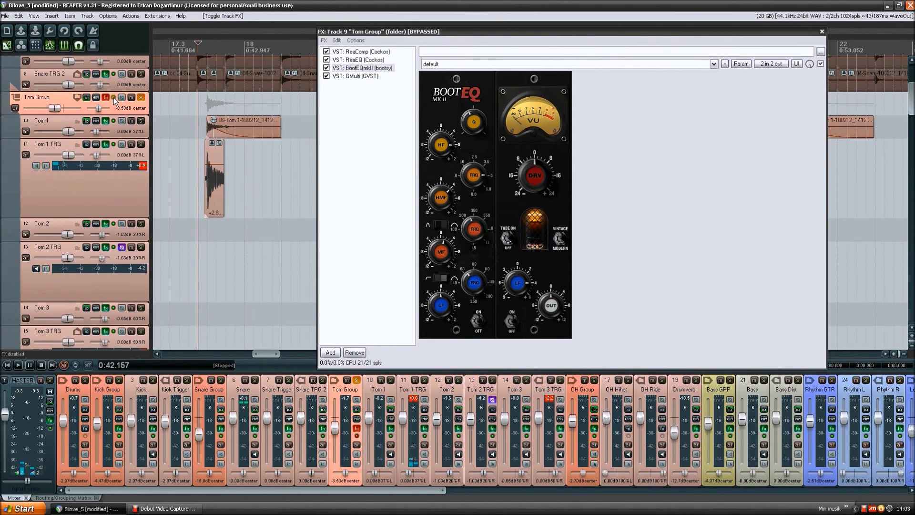
click(114, 97)
key(space)
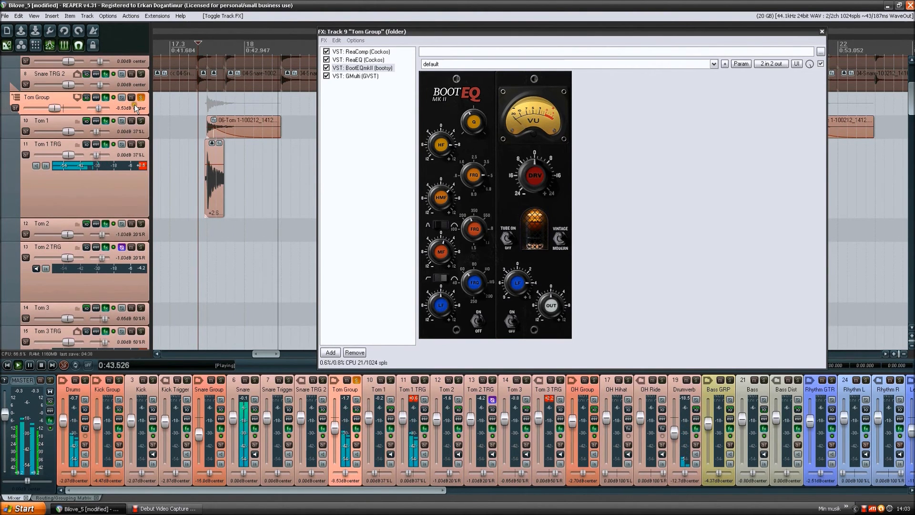
key(space)
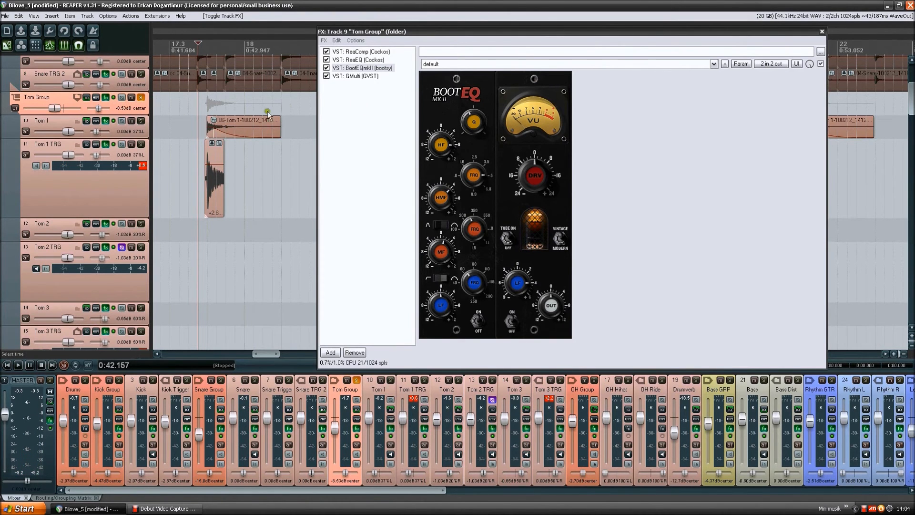
- Examine the LF knob in the tube section of BootEQmkII on Tom Group
drag(524, 285, 519, 284)
click(596, 275)
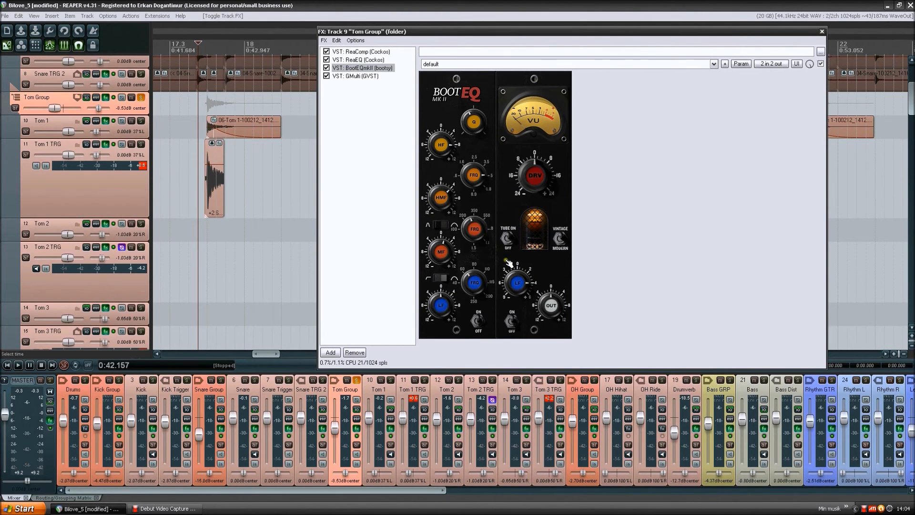
click(662, 219)
- Display Band 3 of GMulti in the Tom Group chain, and open the effects chain of Tom 1
click(370, 77)
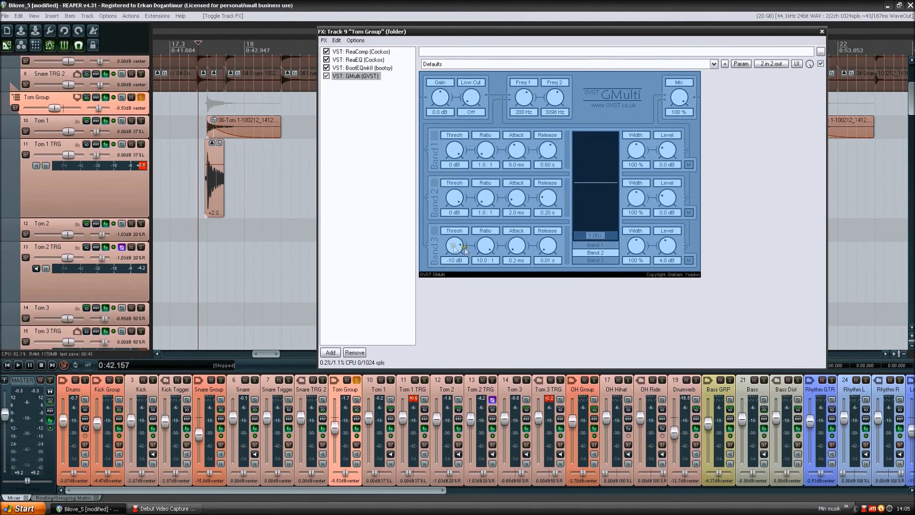
click(594, 260)
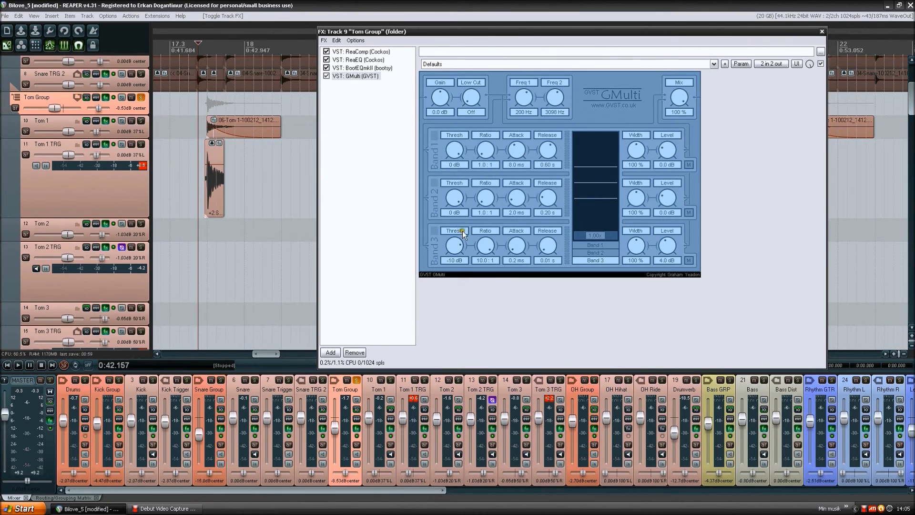
click(587, 309)
click(142, 129)
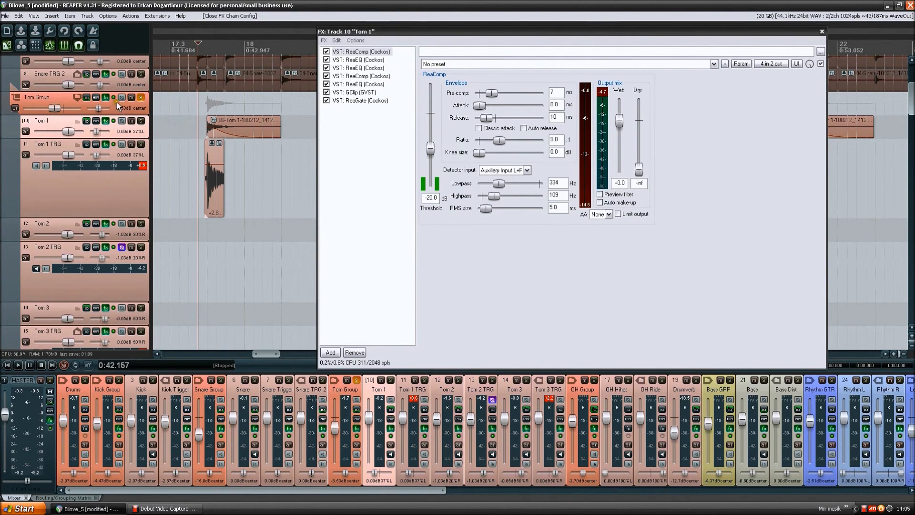
- Display the first ReaComp and the low-pass ReaEQ in the Tom 1 chain, and play the tom hit from 0:42.157
click(365, 52)
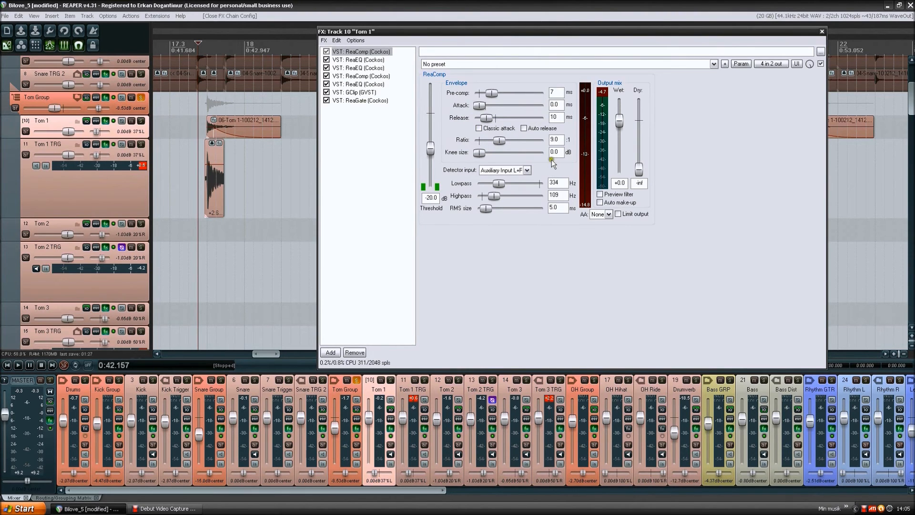
click(369, 60)
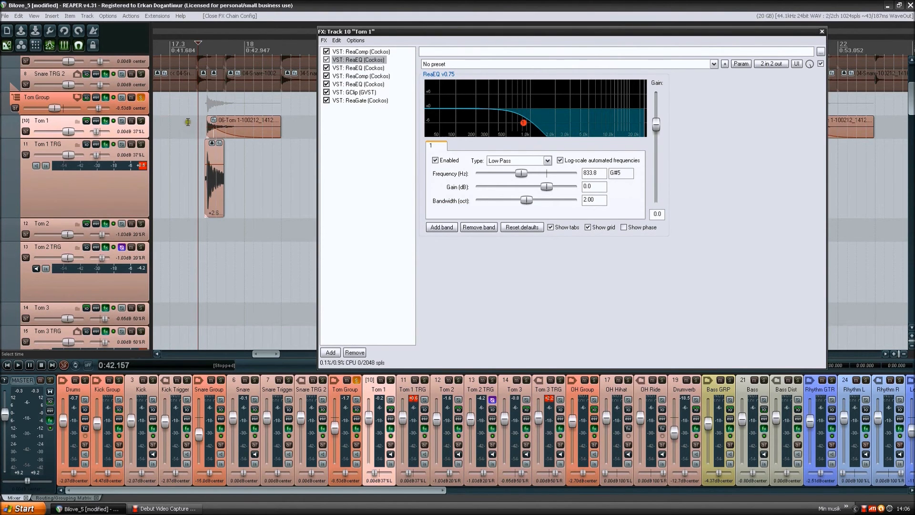
key(space)
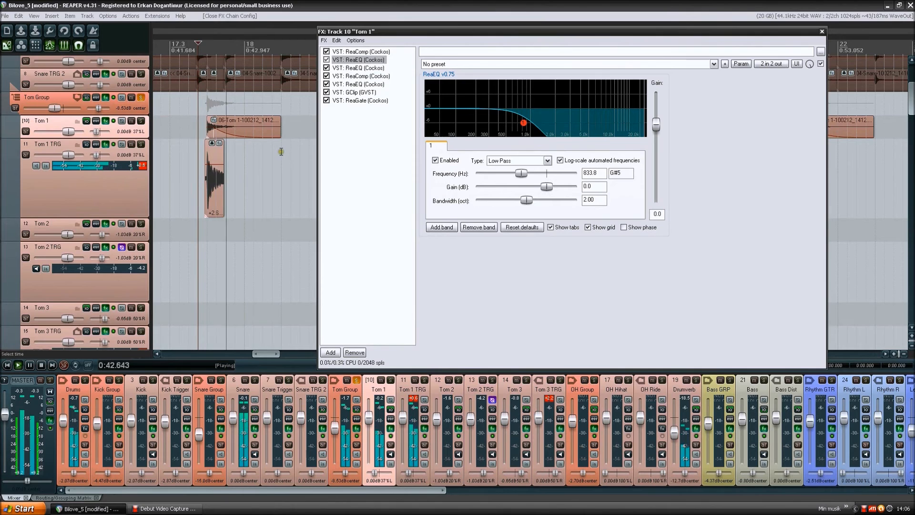
key(space)
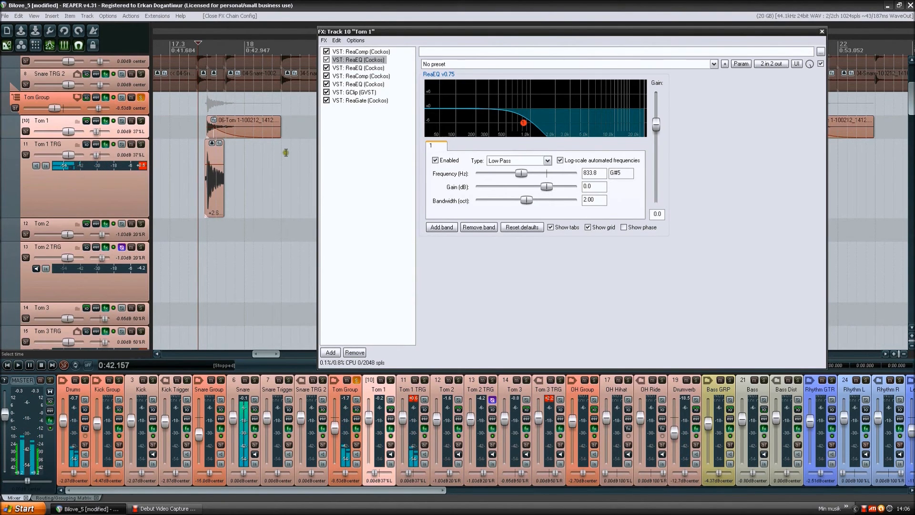
- Place the edit cursor at 0:41.684 ahead of the Tom 1 hit, and play from there
click(167, 43)
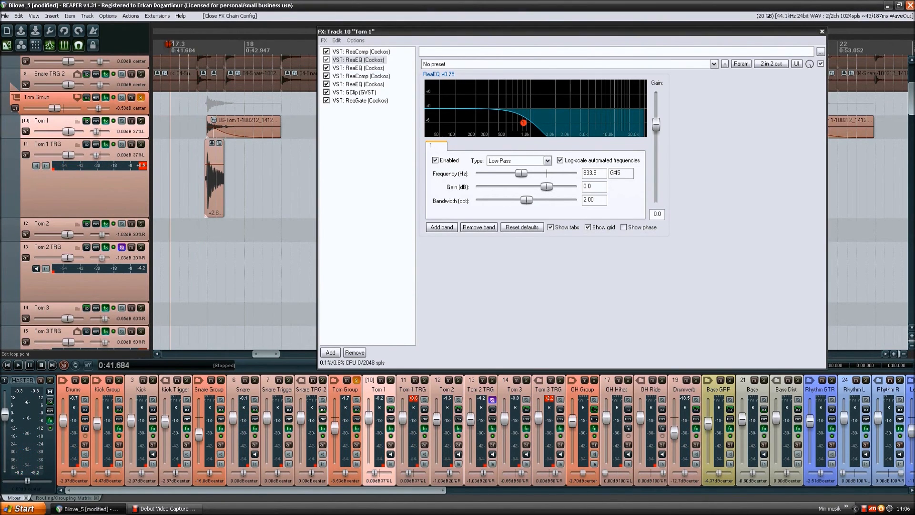
key(space)
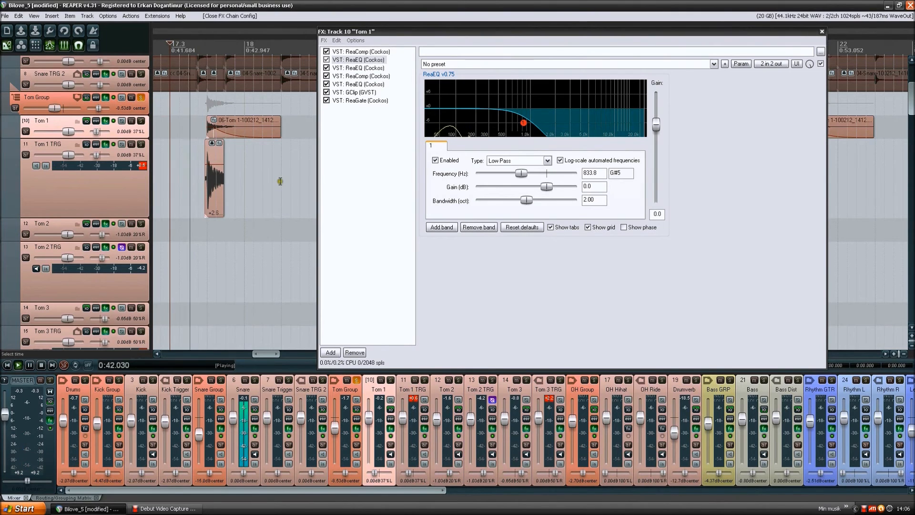
key(space)
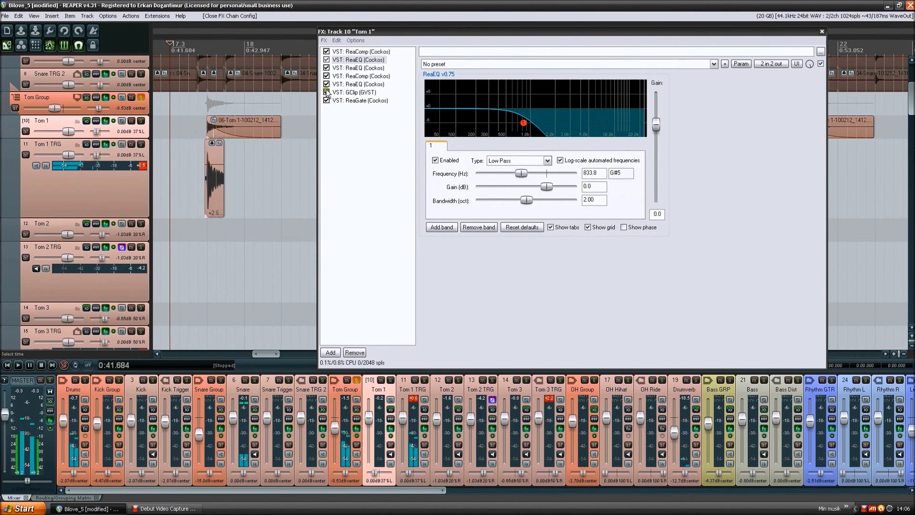
click(401, 33)
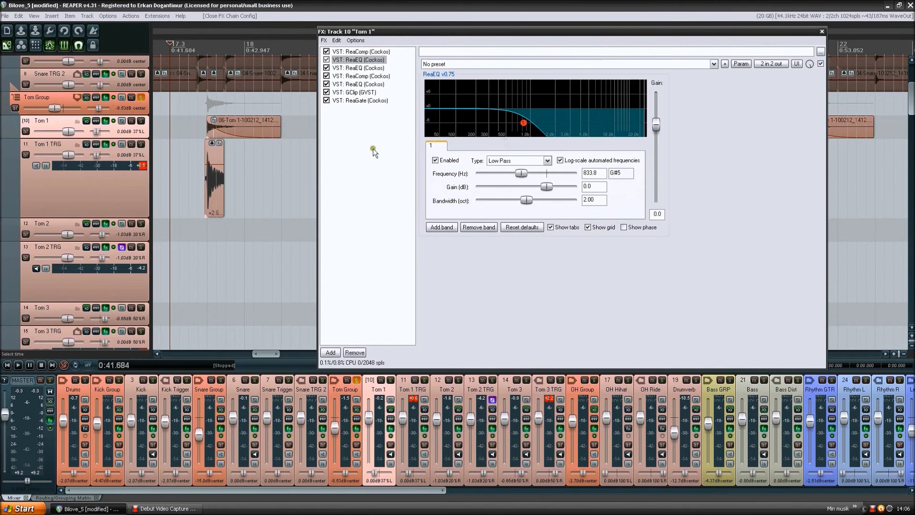
- Examine the second ReaEQ of Tom 1 with its high-pass band 3, and the ReaComp and ReaEQ that follow it
click(360, 68)
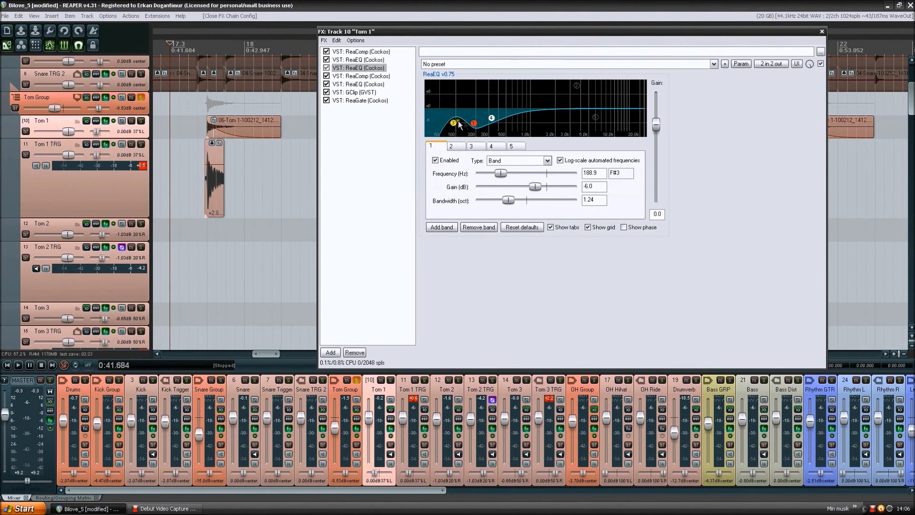
mouse_move(474, 124)
click(453, 123)
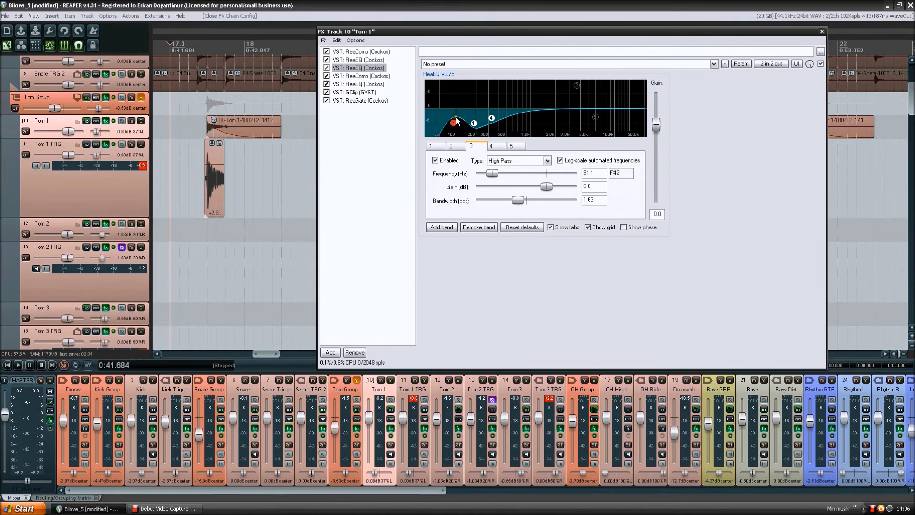
mouse_move(576, 90)
click(368, 76)
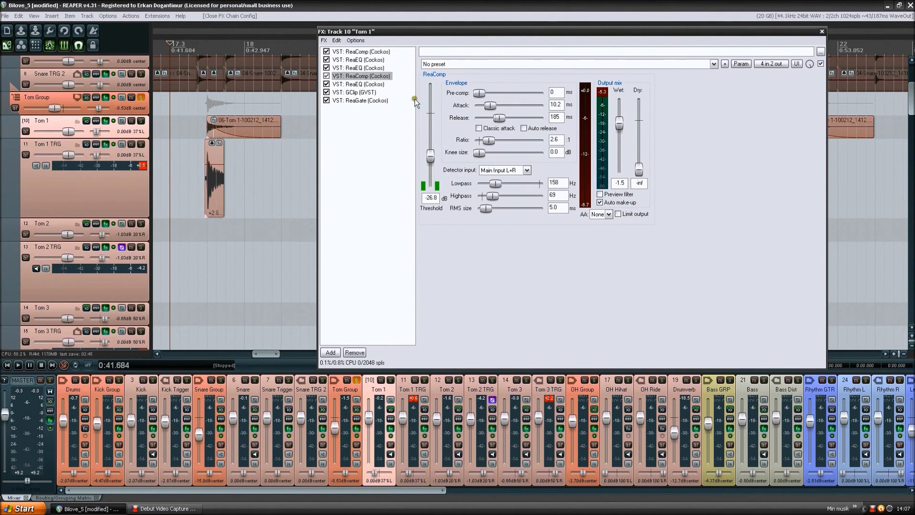
click(360, 84)
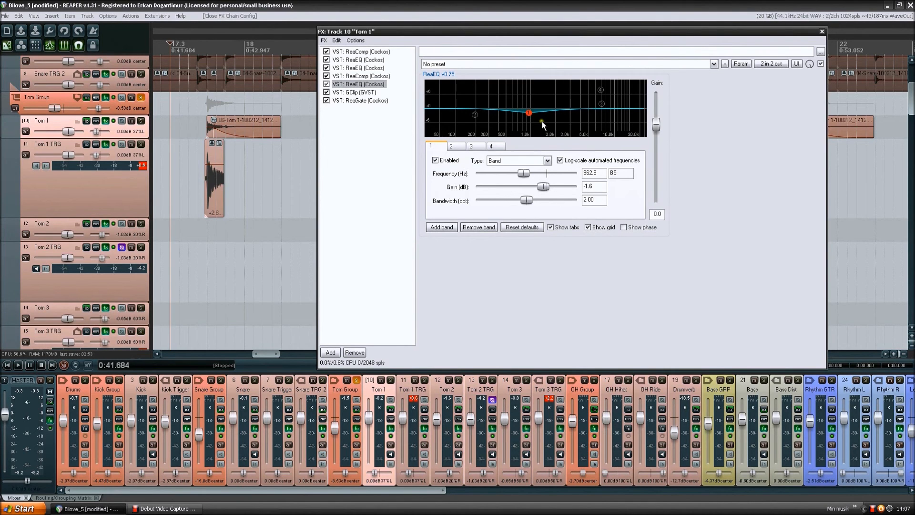
- Display GClip in the Tom 1 effects chain, and solo Tom 1
click(358, 92)
click(492, 115)
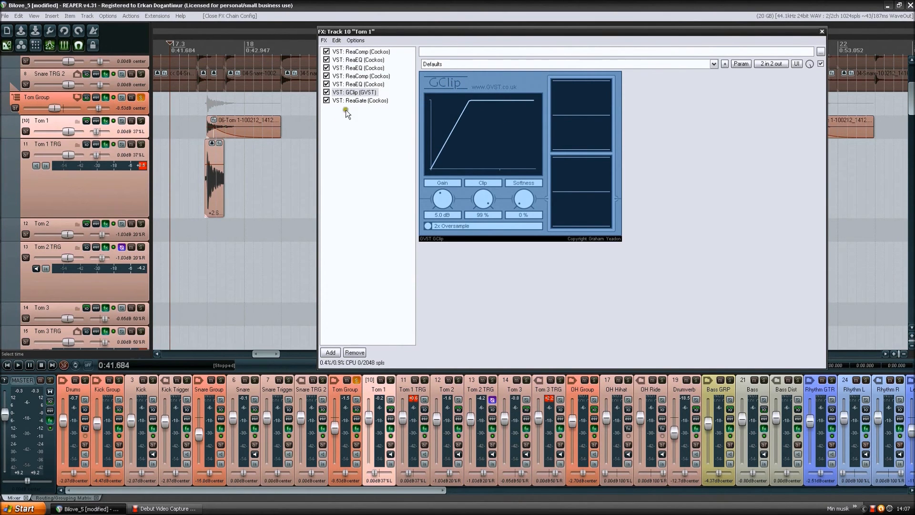
click(359, 93)
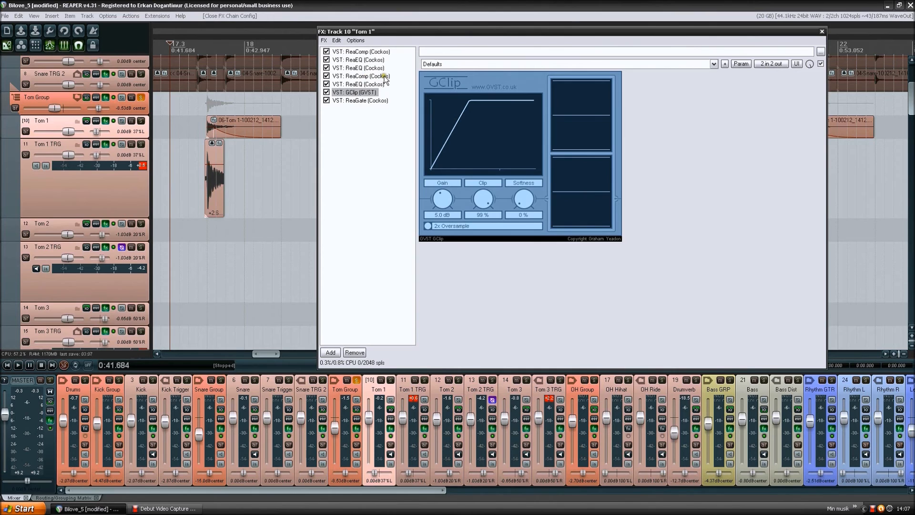
click(366, 93)
click(486, 135)
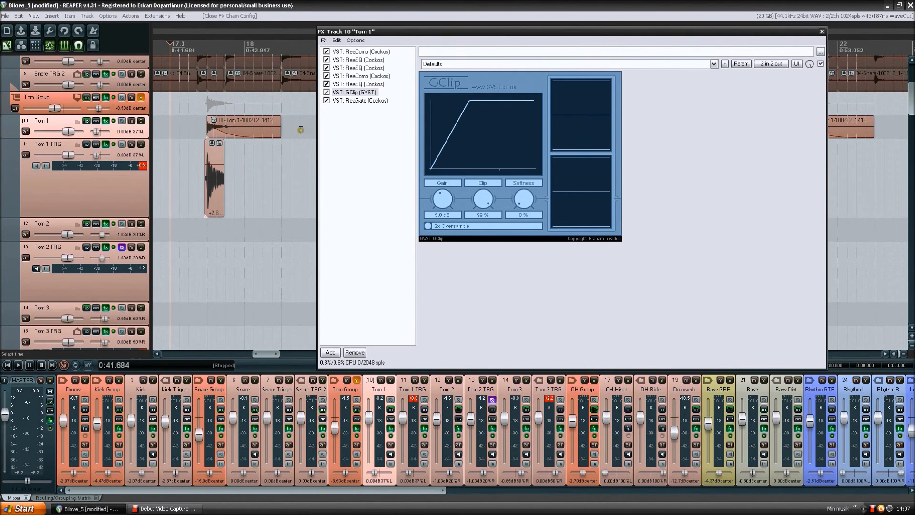
click(141, 121)
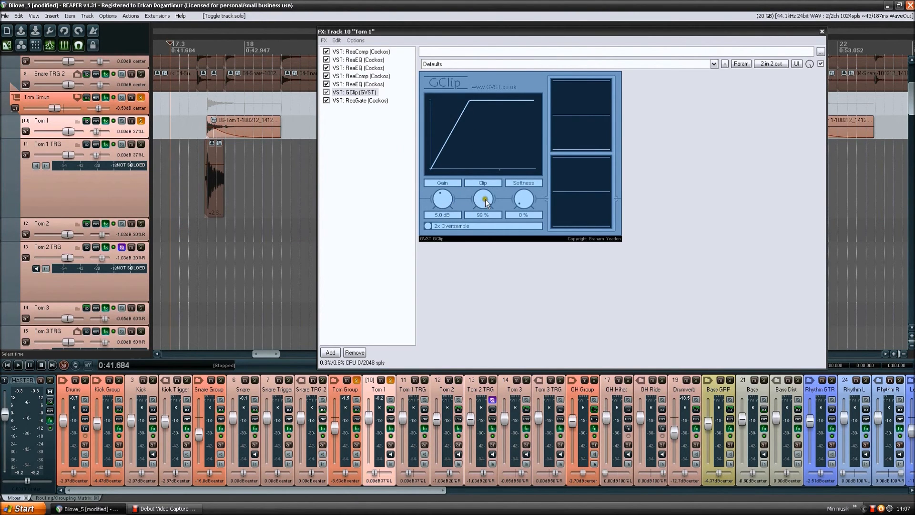
- Raise the GClip gain on Tom 1 to 12.0 dB, play the tom hit, and lower the clip level to 62 %
mouse_move(482, 199)
mouse_down()
mouse_move(487, 215)
mouse_move(486, 178)
mouse_move(451, 197)
mouse_move(454, 137)
mouse_up()
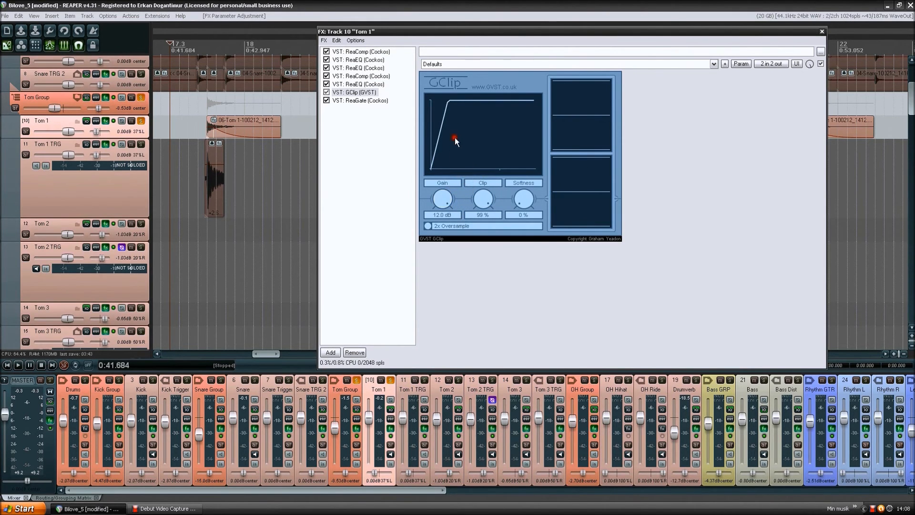
key(space)
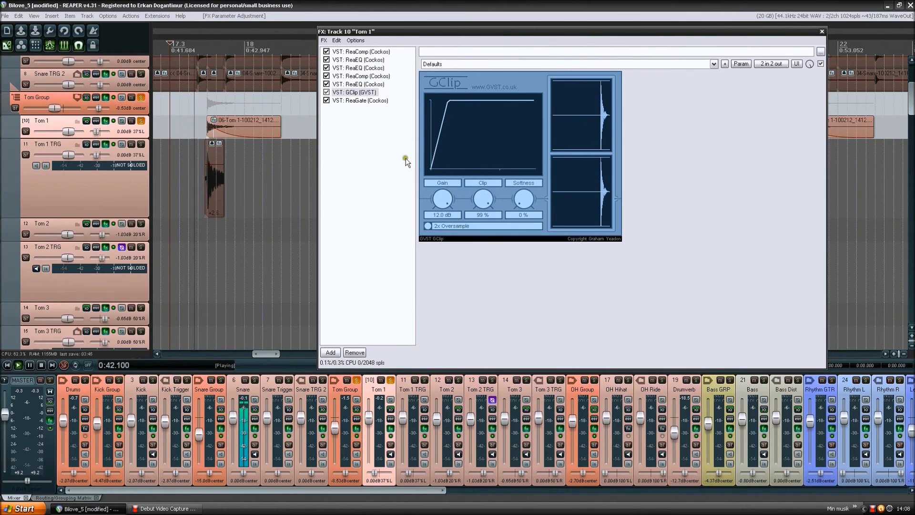
key(space)
drag(483, 199, 487, 216)
drag(443, 196, 444, 197)
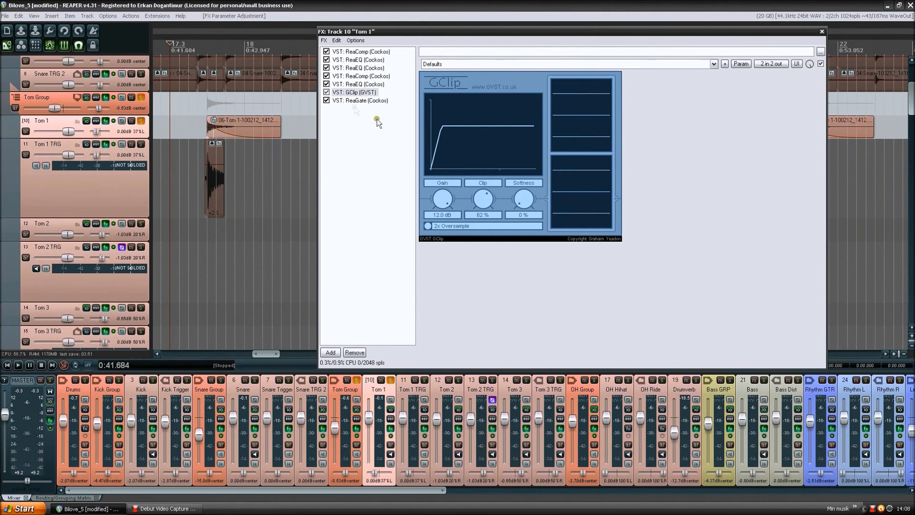
- Return GClip on Tom 1 to 5.0 dB gain and 99 % clip, and play the tom hit
click(359, 85)
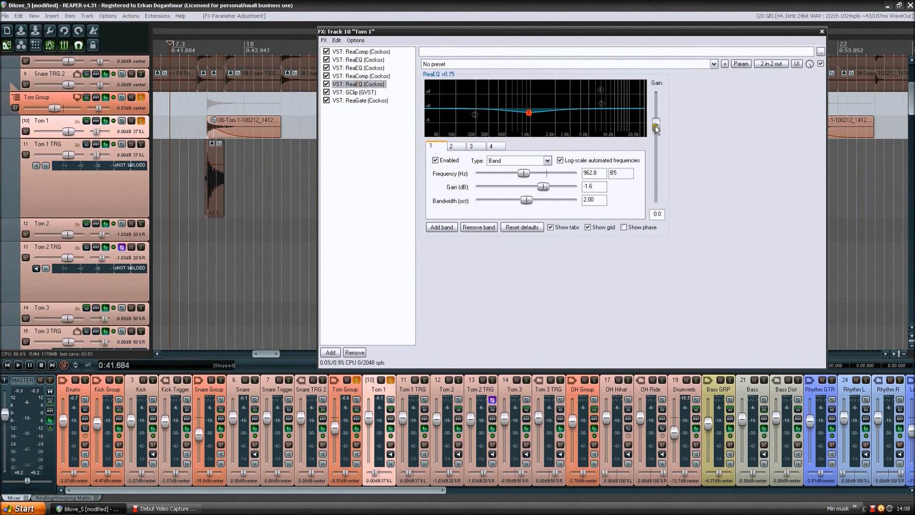
drag(657, 125, 458, 103)
click(354, 92)
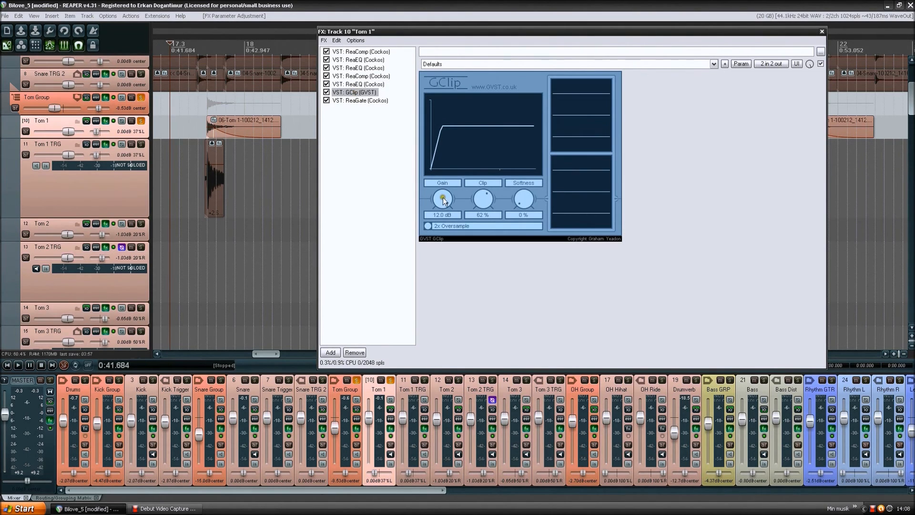
drag(447, 200, 449, 187)
drag(483, 198, 488, 177)
key(space)
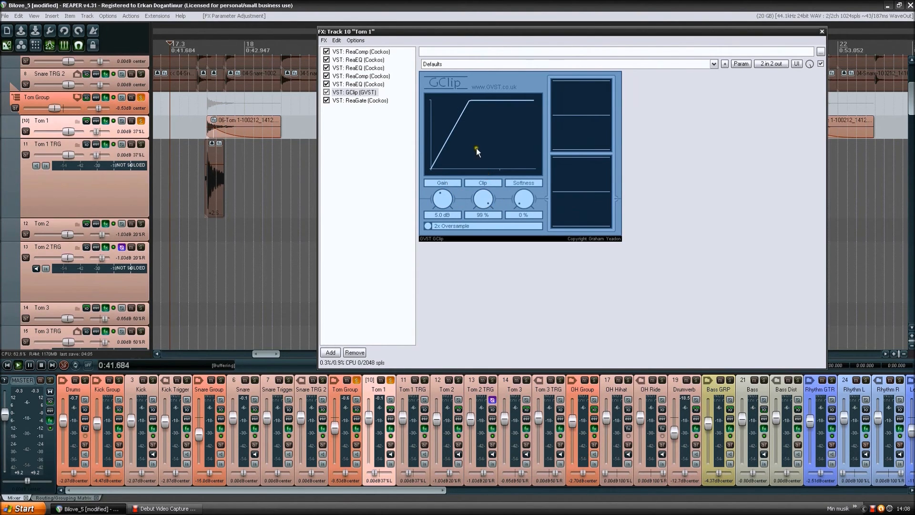
key(space)
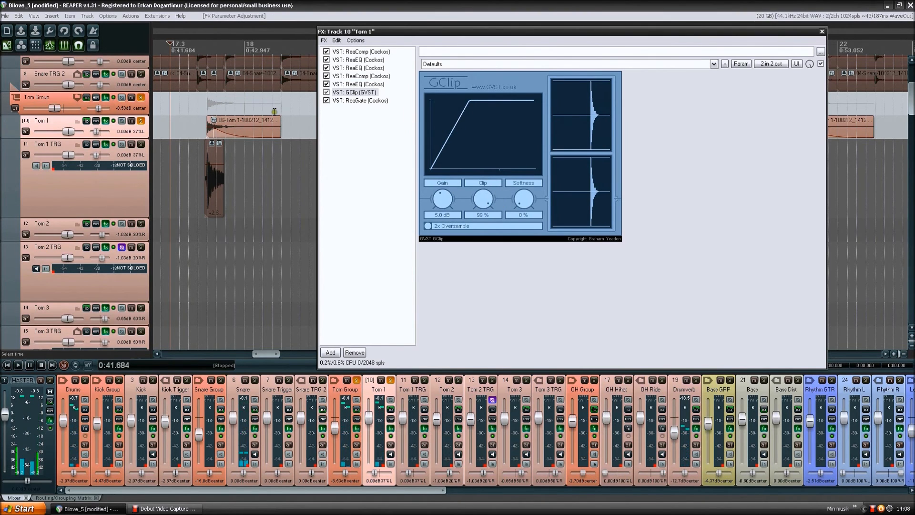
- Set the output gain of the ReaEQ before GClip to 20 dB, and play the tom hit with GClip displayed
click(374, 83)
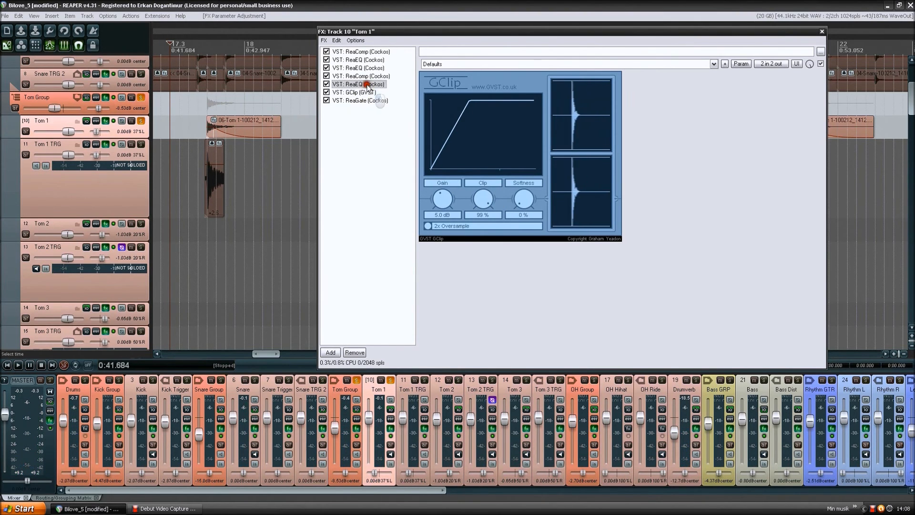
click(656, 108)
click(659, 213)
text(20)
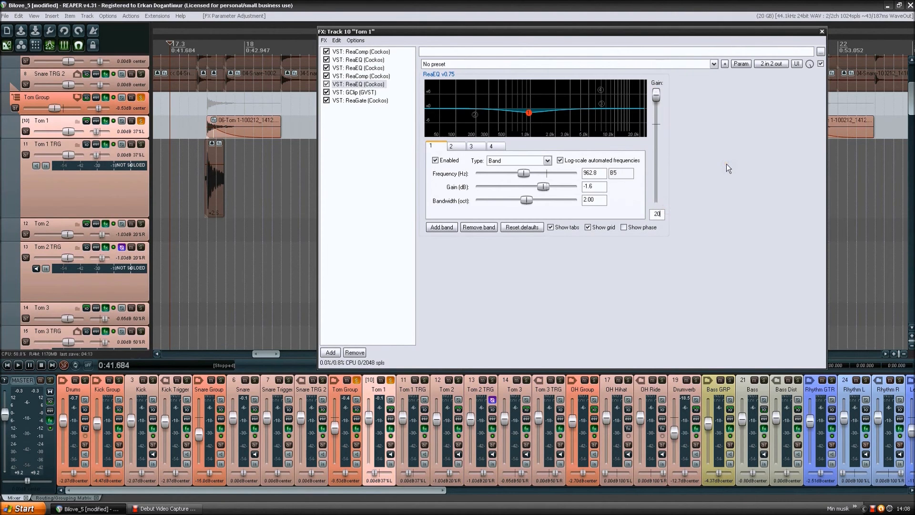
click(370, 90)
key(space)
click(497, 122)
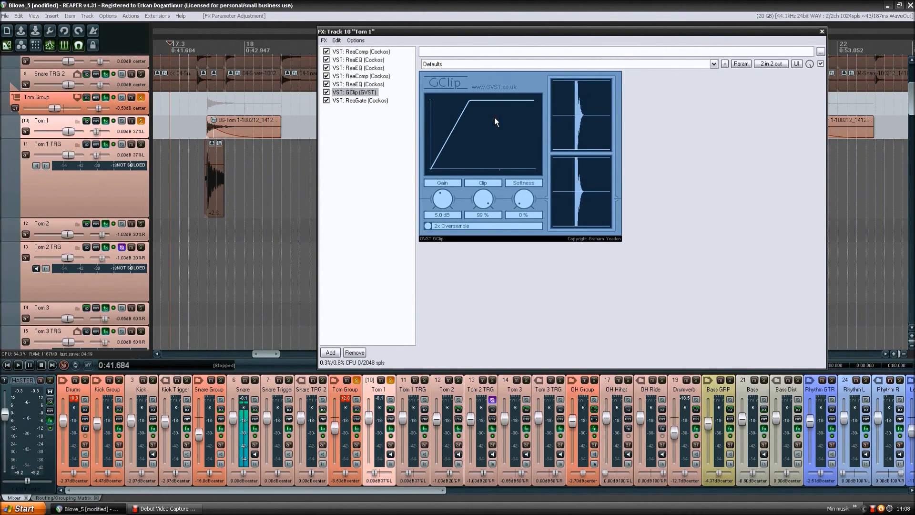
click(495, 117)
key(space)
- Set the output gain of the ReaEQ before GClip to 15 dB, and play the tom hit while watching GClip
click(377, 84)
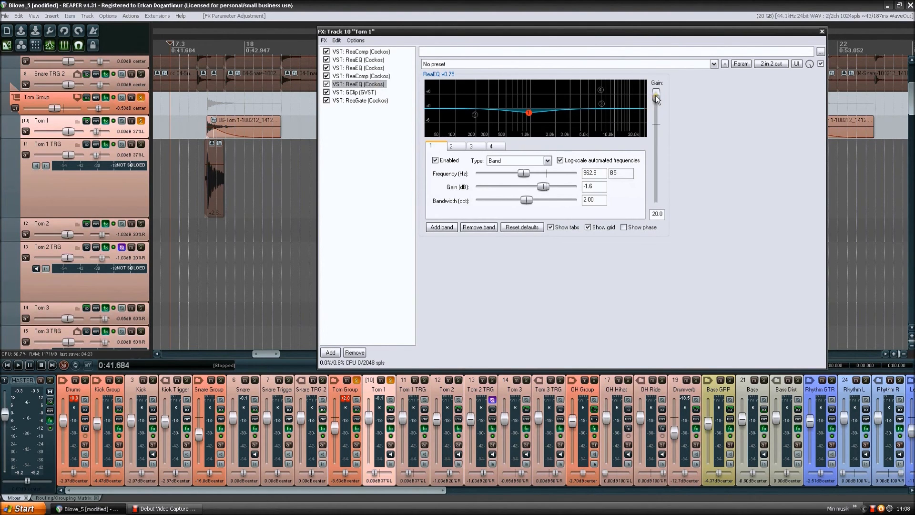
click(658, 213)
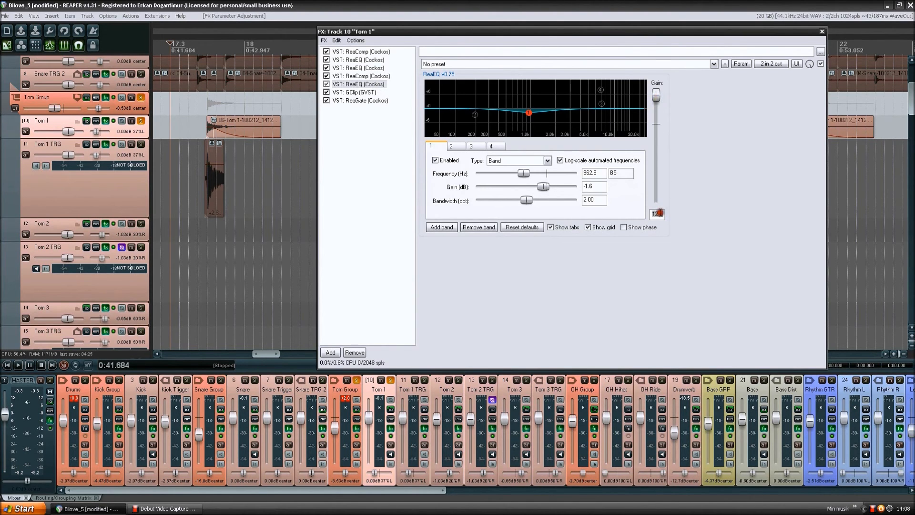
text(15)
click(377, 92)
key(space)
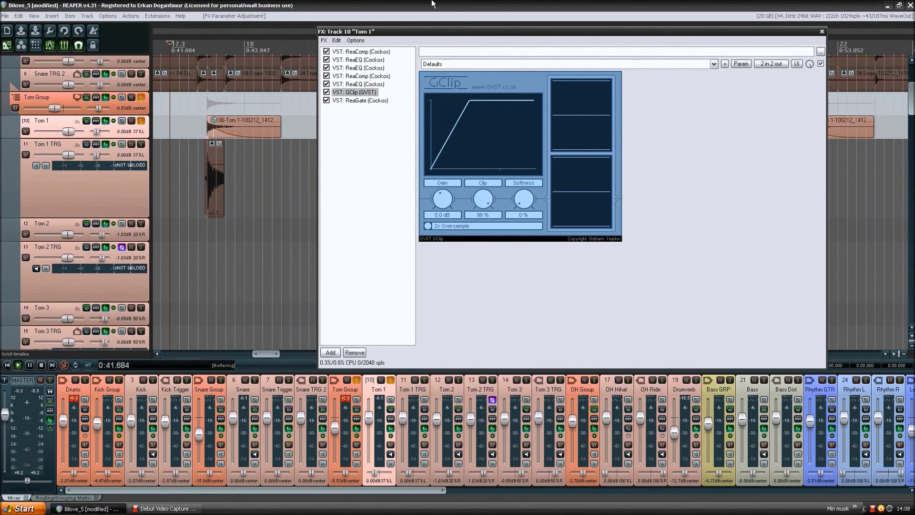
key(space)
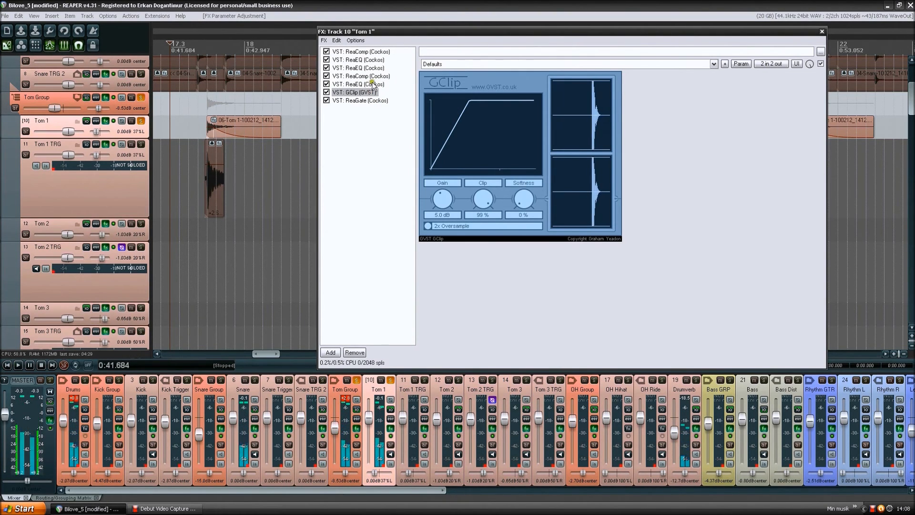
- Set the output gain of the ReaEQ before GClip to 10 dB, and play the tom hit with ReaEQ and with GClip displayed
click(372, 85)
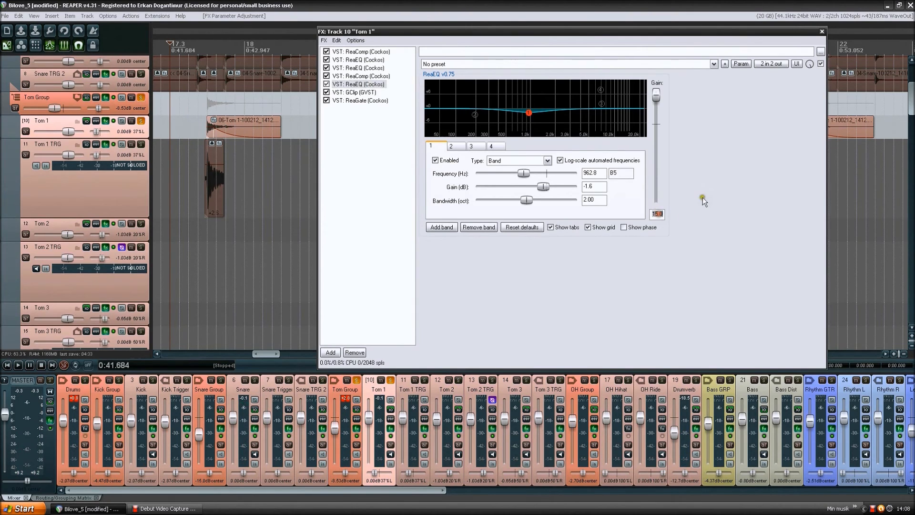
text(10)
key(space)
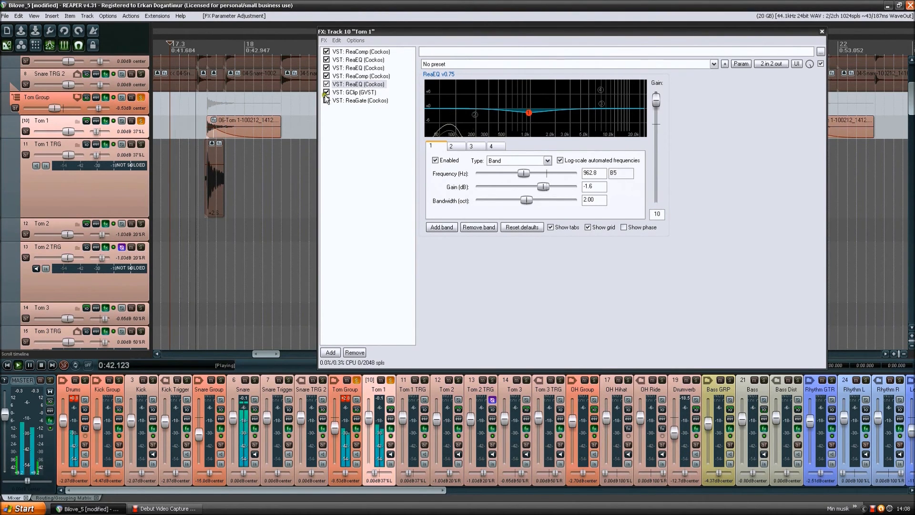
key(space)
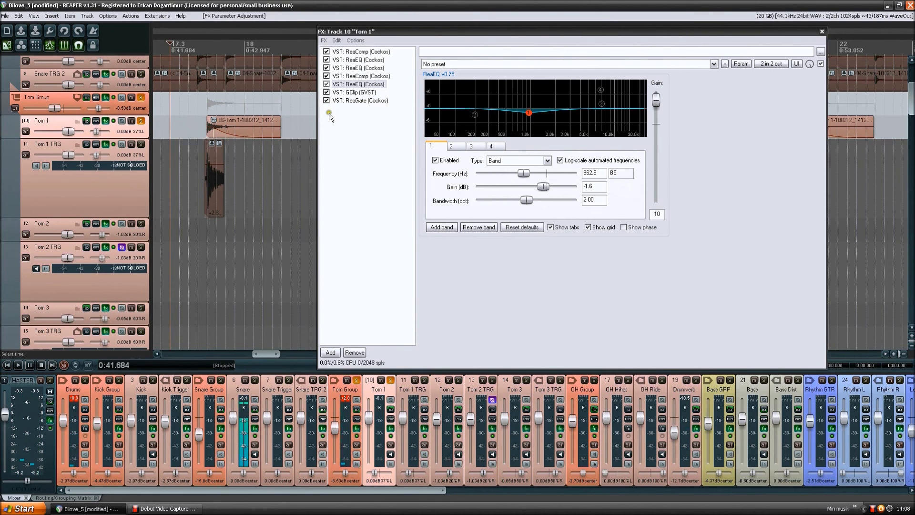
click(367, 92)
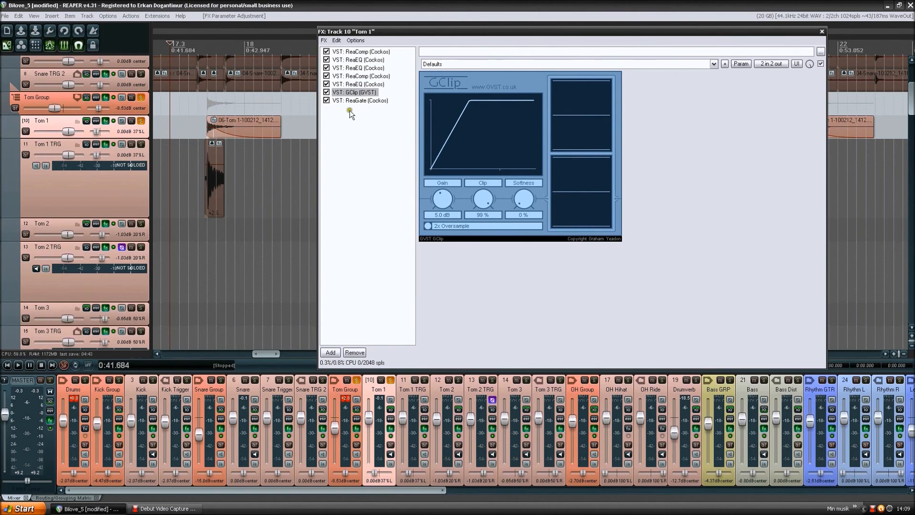
key(space)
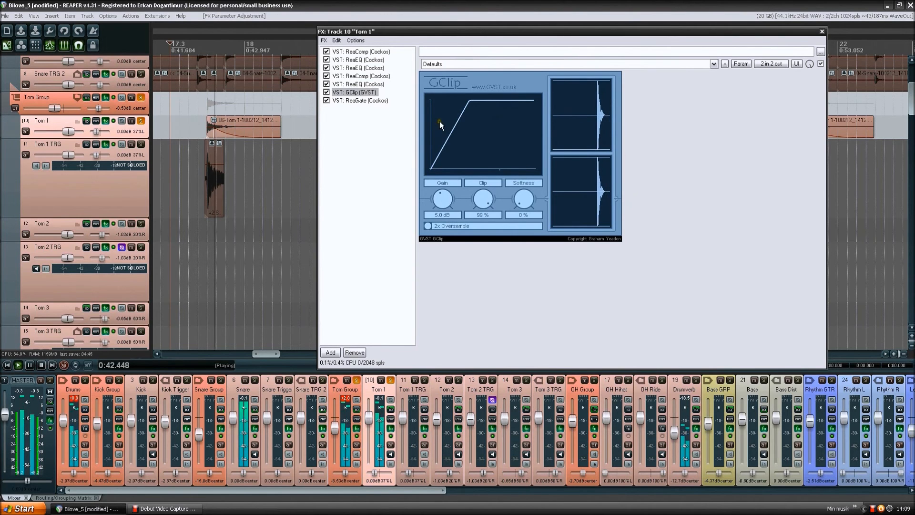
- Stop playback, reset the output gain of the ReaEQ before GClip to 0.0 dB, and display GClip again
key(space)
drag(582, 94, 560, 84)
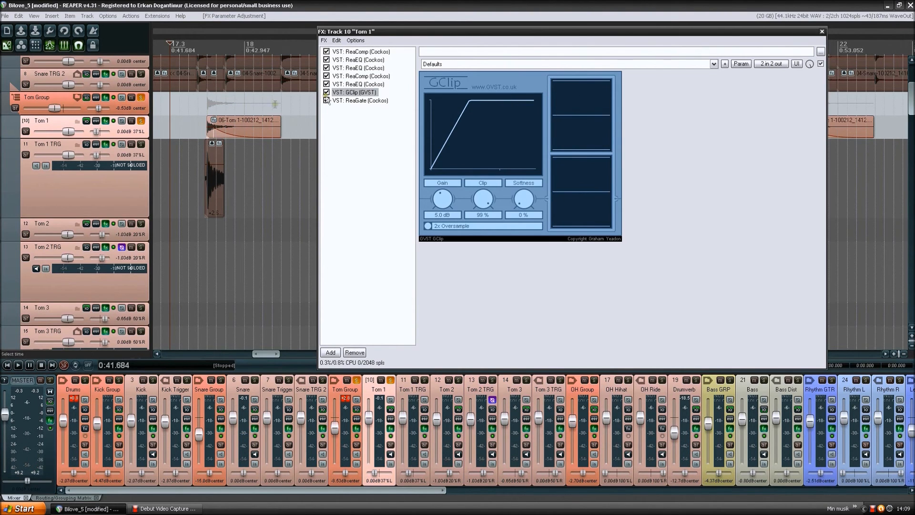
click(358, 84)
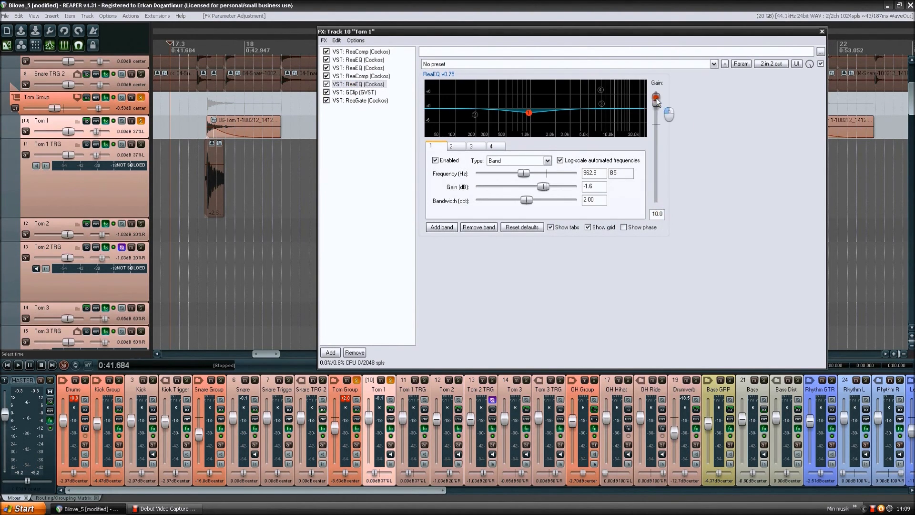
click(357, 92)
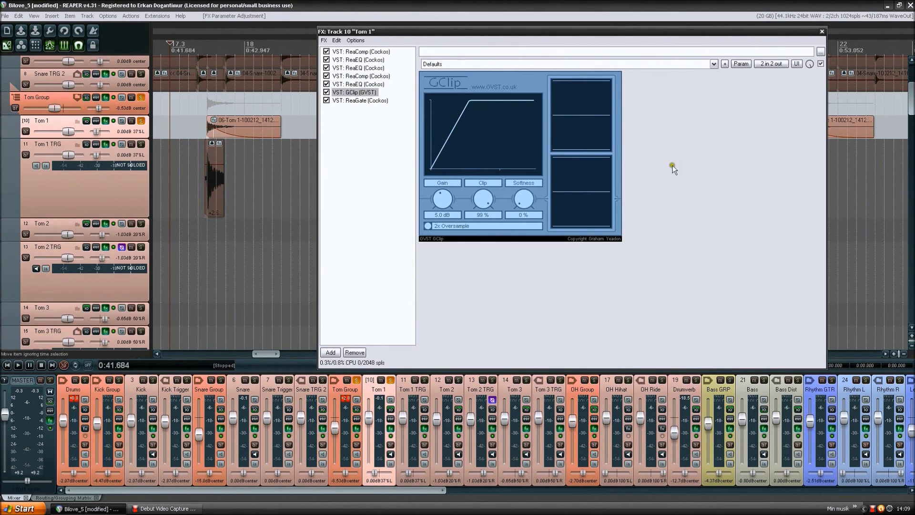
- Review the ReaGate envelope settings at the end of the Tom 1 chain and the low-pass ReaEQ earlier in it
click(360, 100)
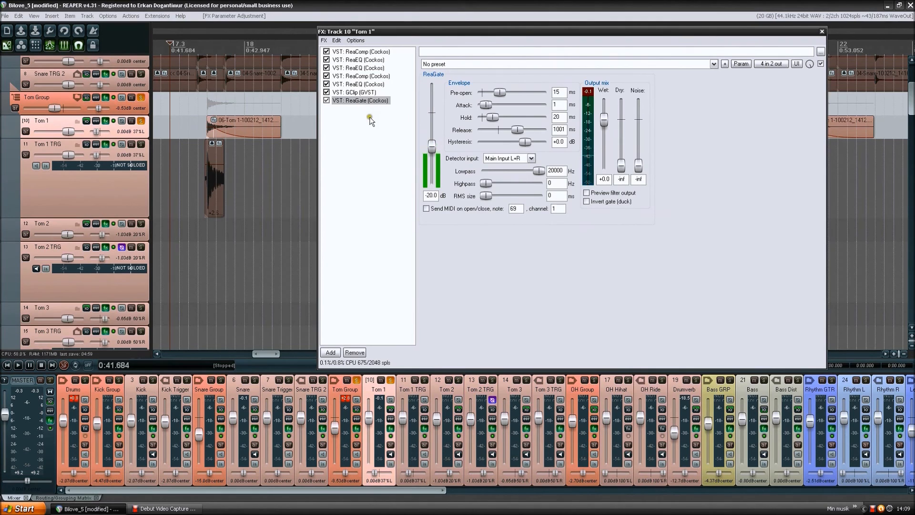
click(365, 117)
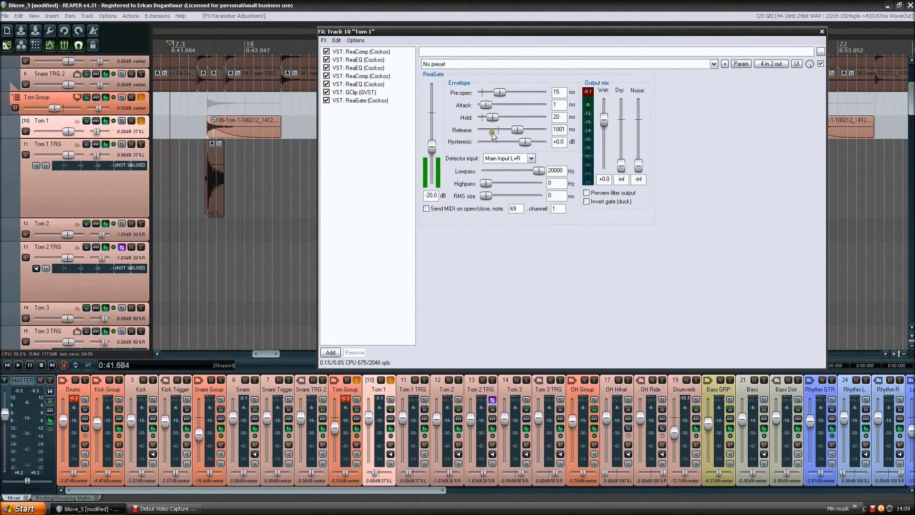
click(520, 130)
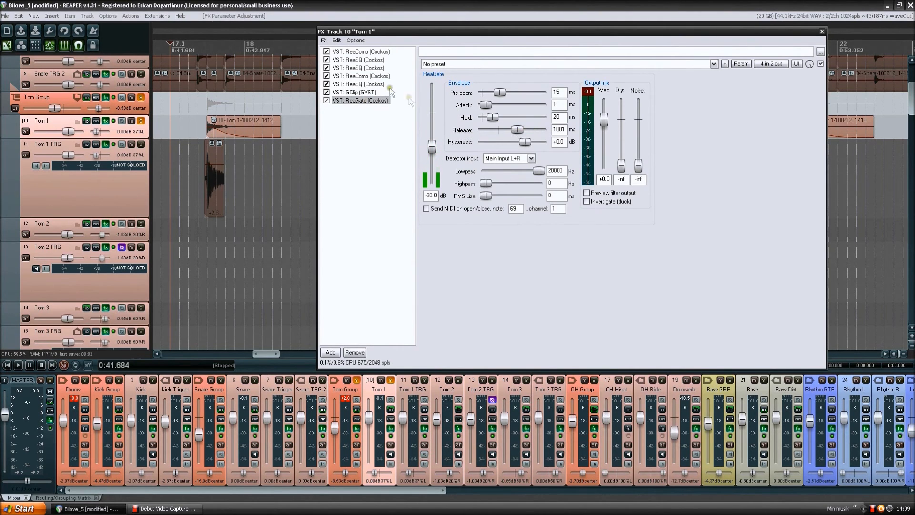
click(371, 61)
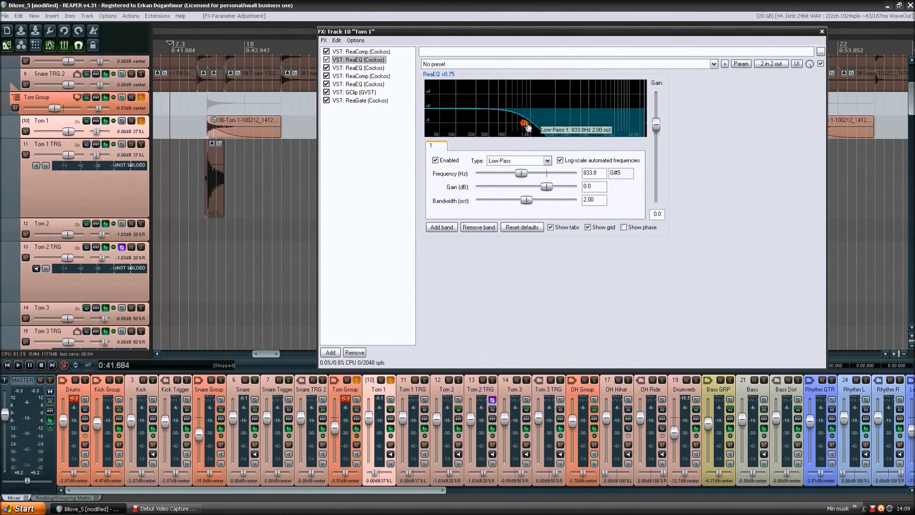
click(376, 101)
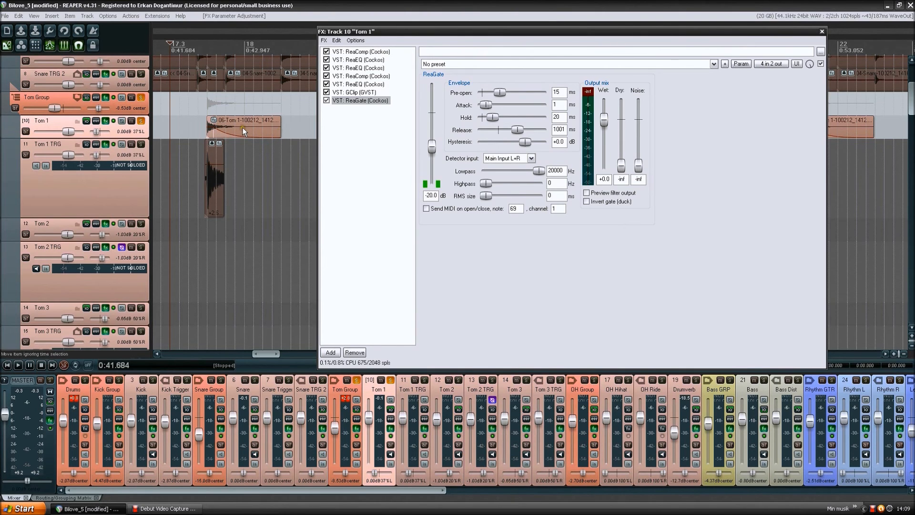
- Examine the Tom 1 items along the timeline and the overlapping Tom 2 and Tom 3 items at bar 56
click(145, 131)
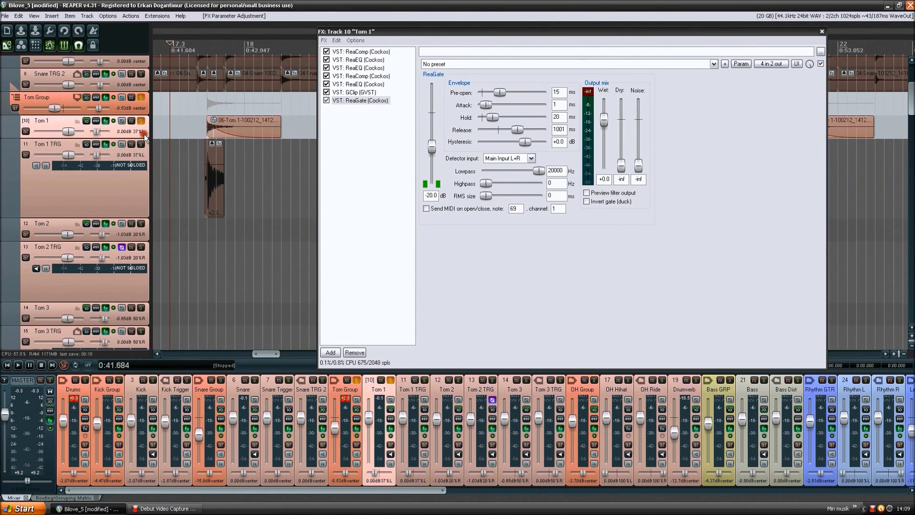
scroll(127, 178, down, 5)
scroll(126, 177, up, 4)
scroll(272, 175, down, 7)
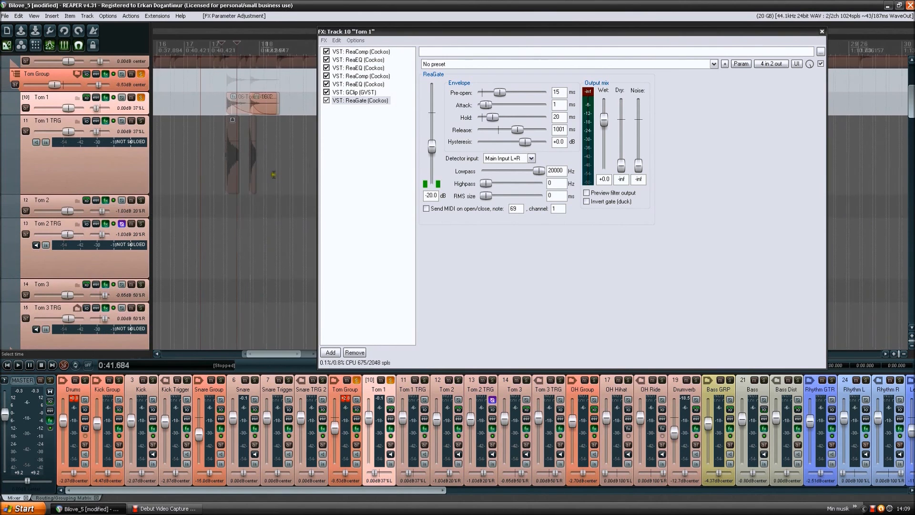
scroll(273, 174, down, 8)
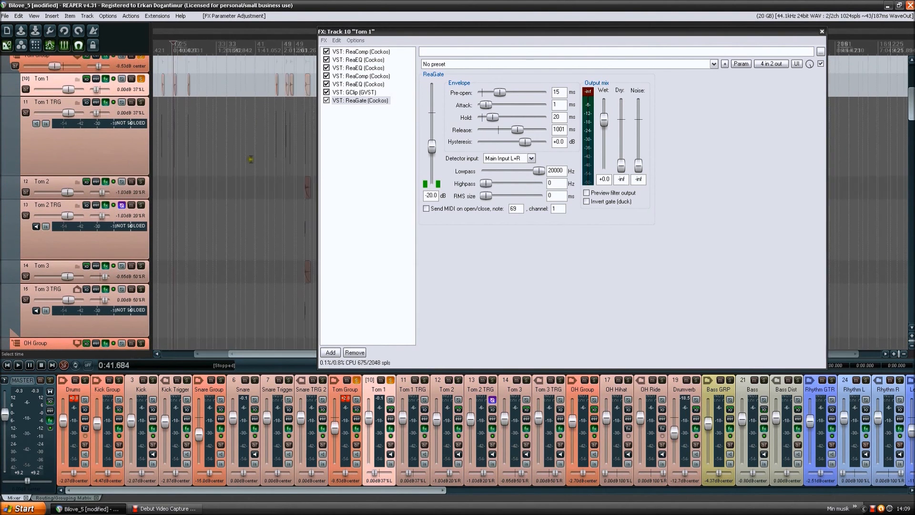
drag(251, 159, 194, 151)
scroll(225, 174, up, 8)
scroll(278, 170, down, 4)
drag(279, 172, 210, 173)
scroll(174, 173, up, 5)
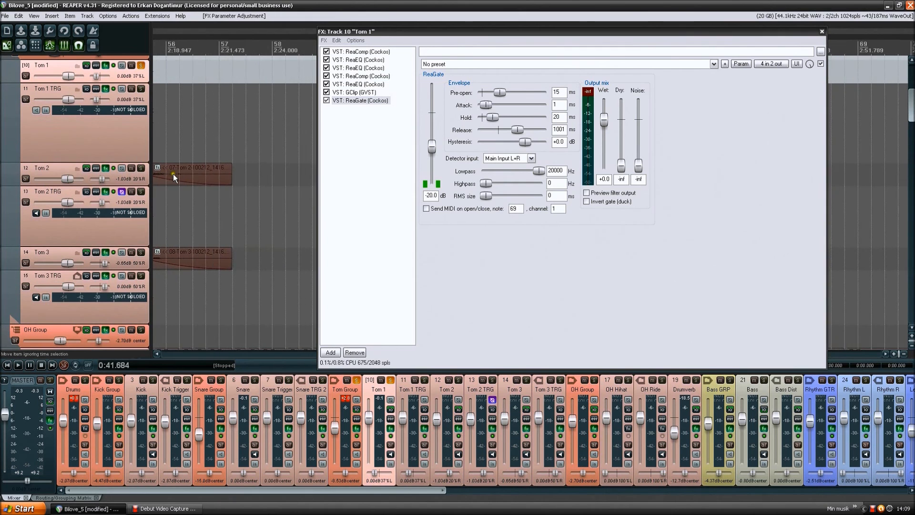
drag(181, 173, 223, 179)
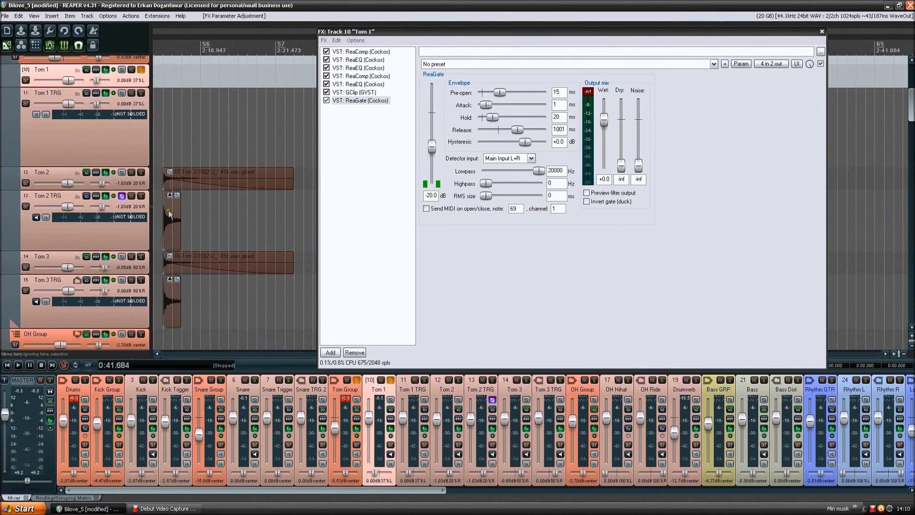
scroll(168, 212, down, 7)
scroll(268, 184, up, 2)
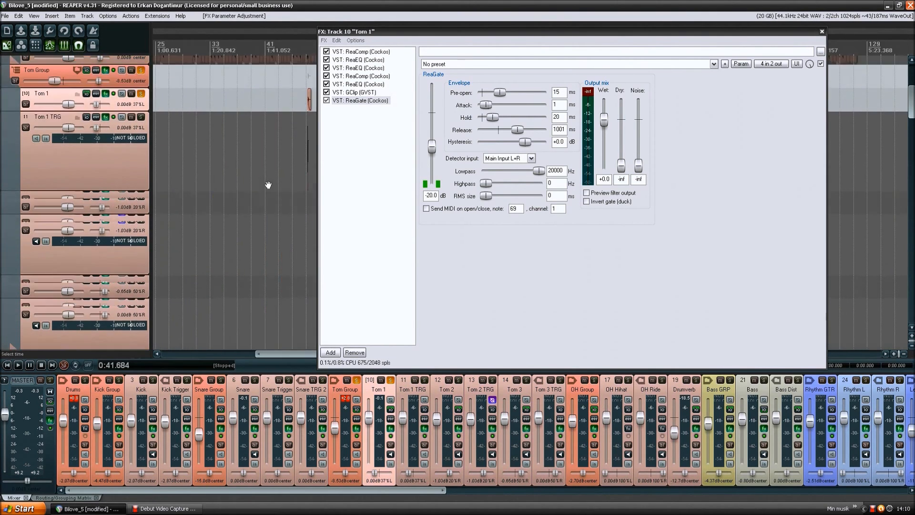
- Return to the Tom 1 hit near bar 18, unsolo Tom 1 within the Tom Group, and open the Tom 1 TRG effects chain
mouse_move(203, 184)
mouse_down()
mouse_move(253, 187)
mouse_move(195, 173)
mouse_up()
scroll(257, 183, up, 8)
click(133, 188)
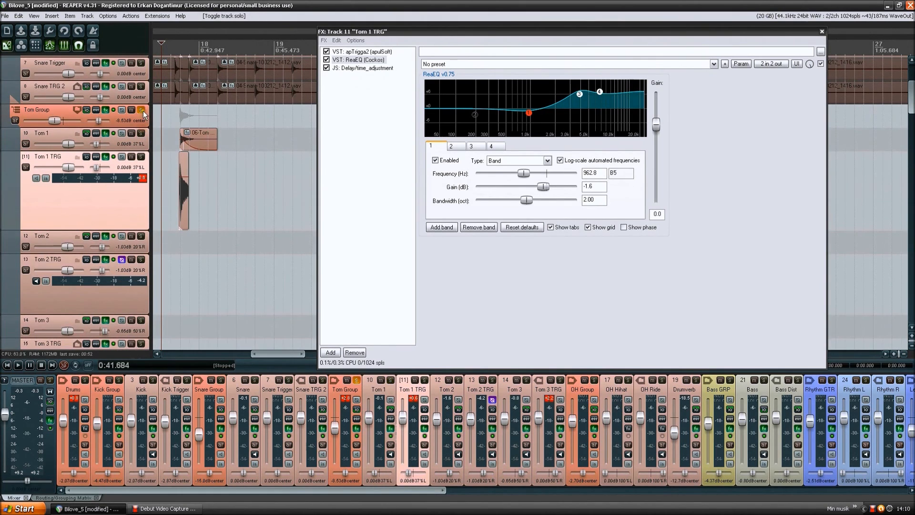
scroll(177, 171, up, 2)
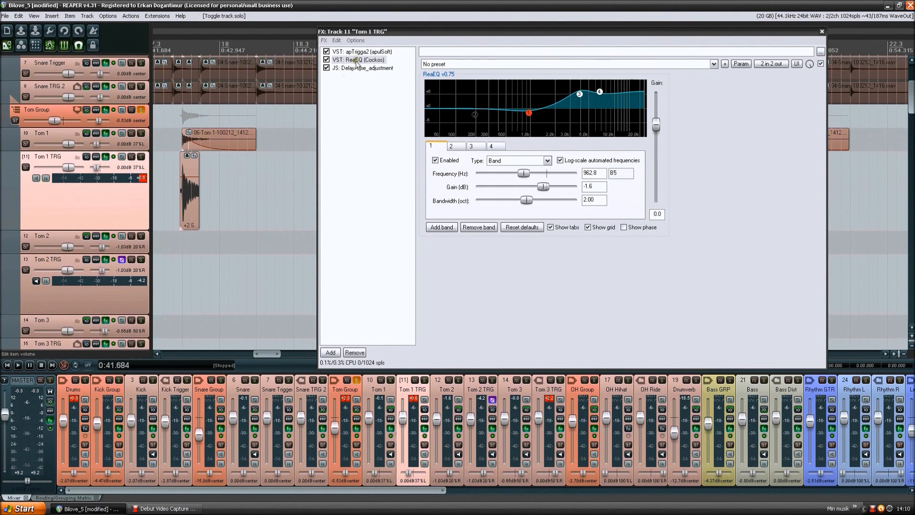
- Show apTrigga2 on Tom 1 TRG, select its sample slot 2, and reset the track's peak meter
click(355, 52)
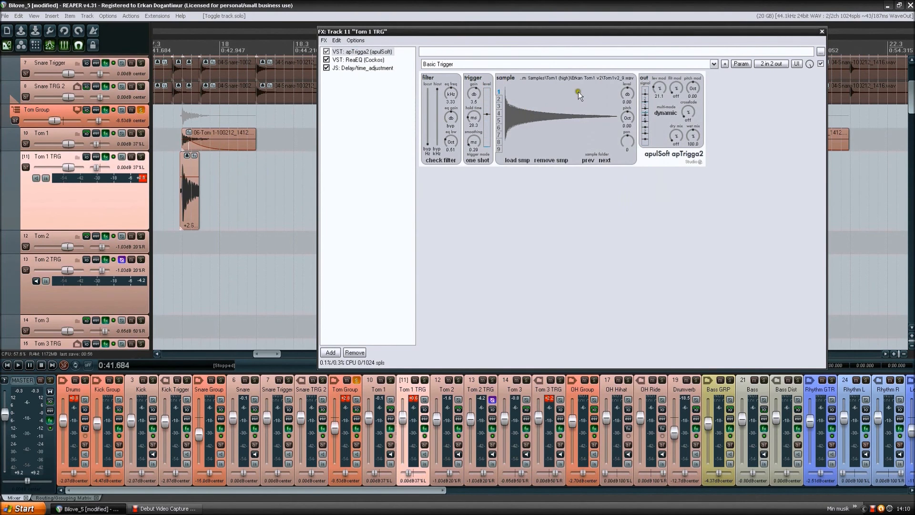
click(551, 94)
click(499, 100)
click(523, 108)
click(139, 196)
click(140, 180)
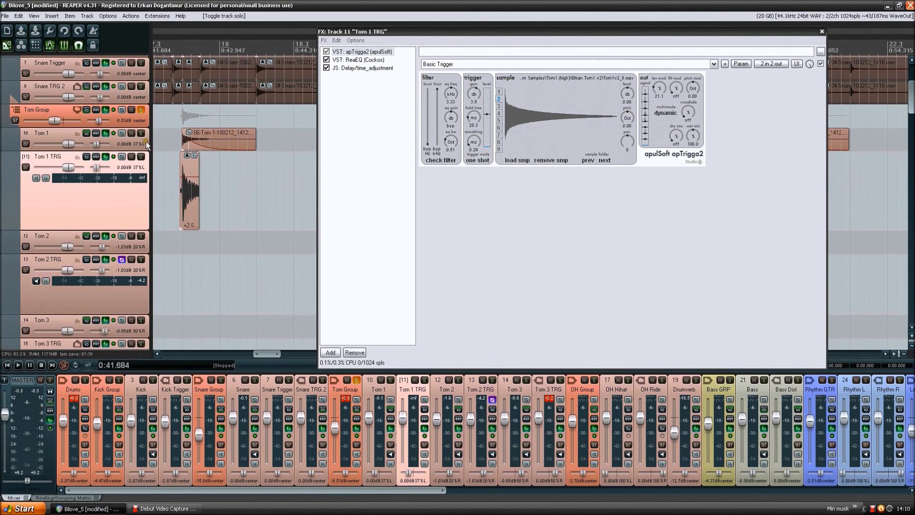
click(564, 195)
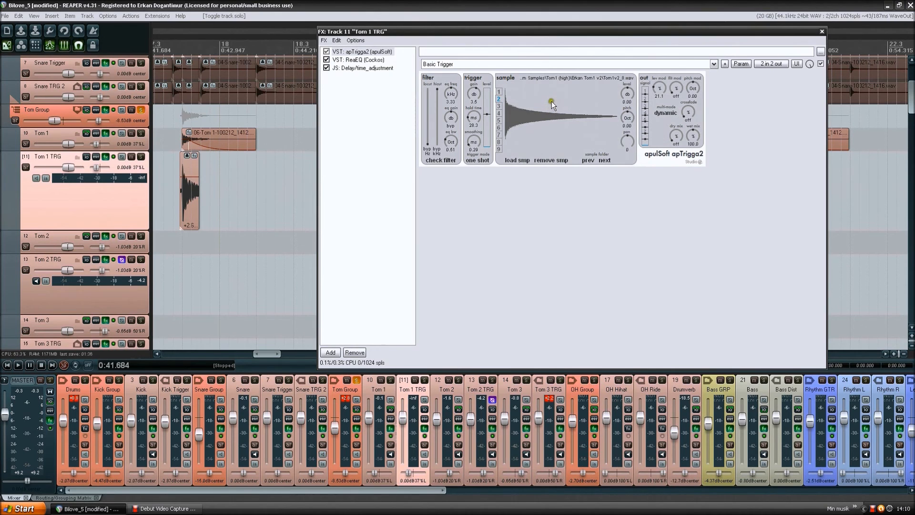
- Inspect the ReaEQ curve on Tom 1 TRG, including its high-shelf band 4, and close the chain
click(366, 60)
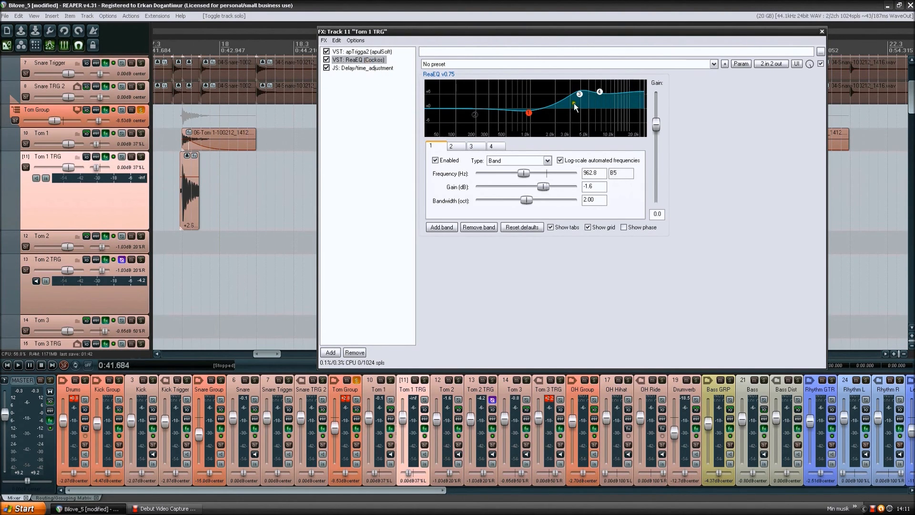
mouse_move(578, 97)
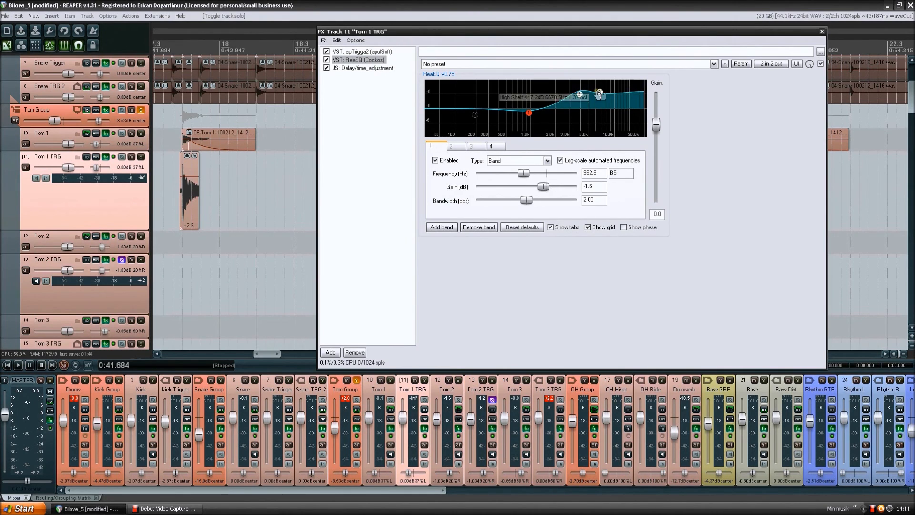
click(98, 208)
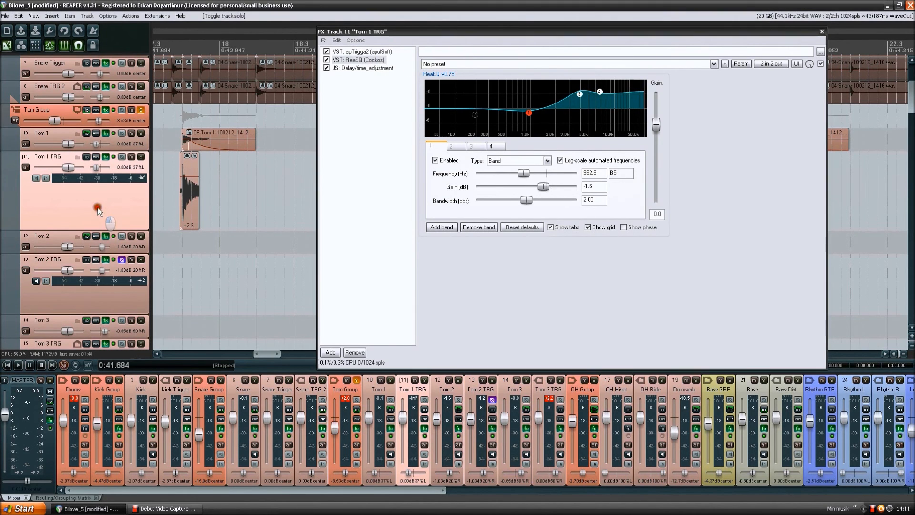
- Compare the three ReaEQ instances in the Tom 1 chain with the ReaEQ on Tom 1 TRG
click(291, 127)
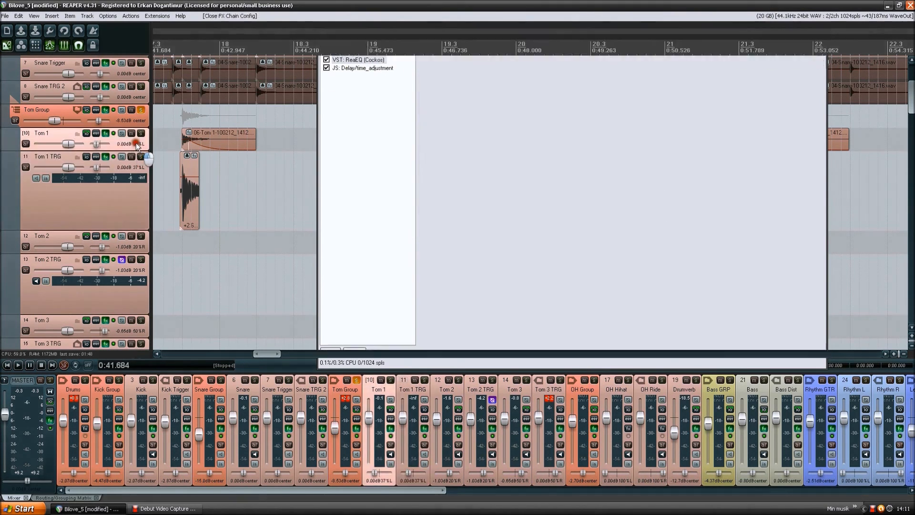
click(374, 60)
click(374, 68)
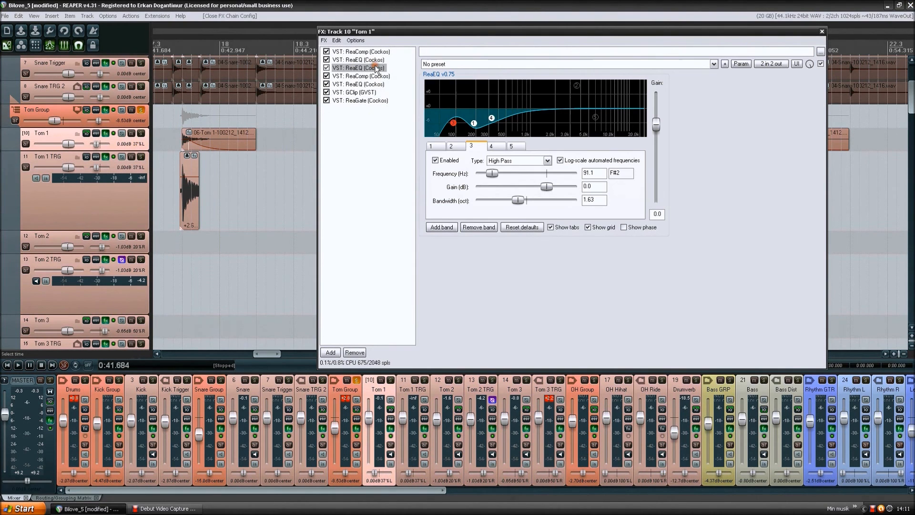
click(374, 84)
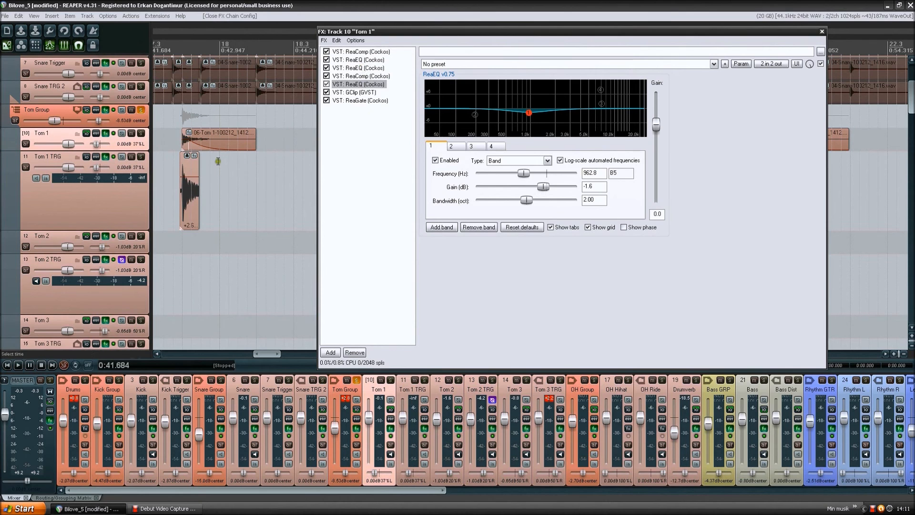
click(358, 59)
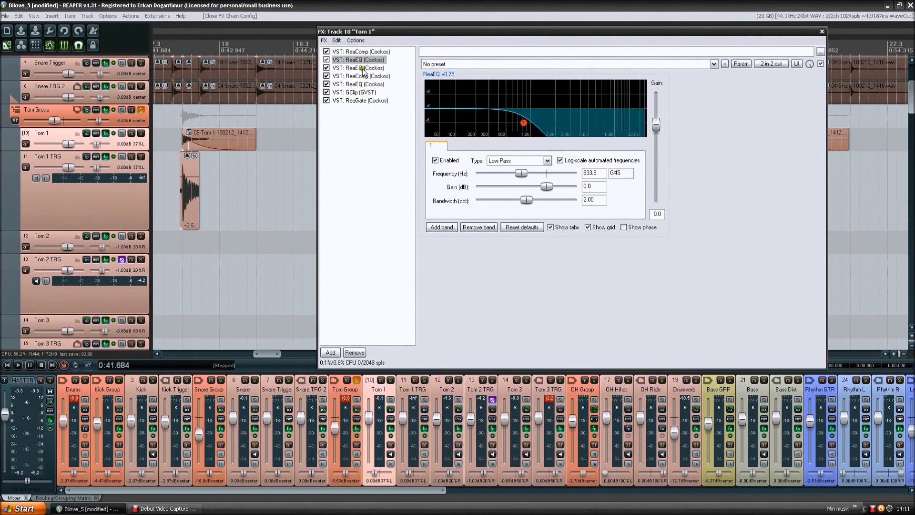
click(362, 68)
click(369, 85)
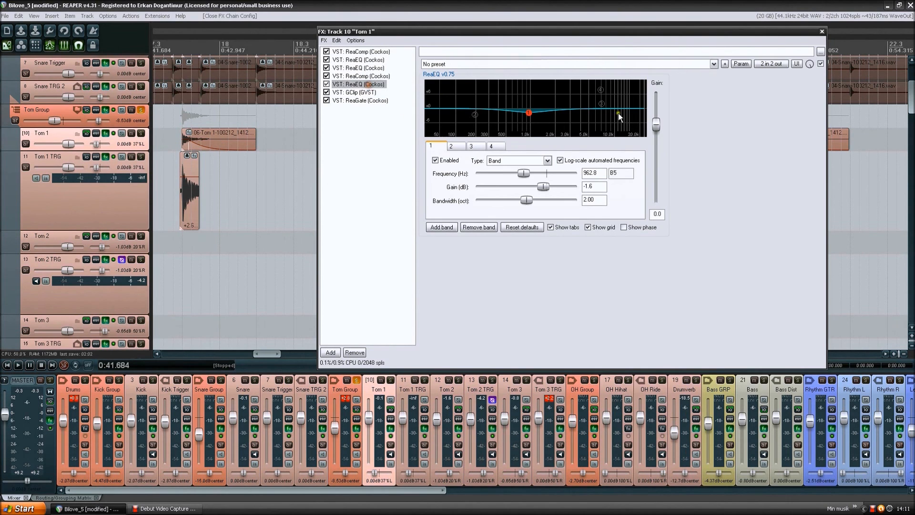
click(134, 192)
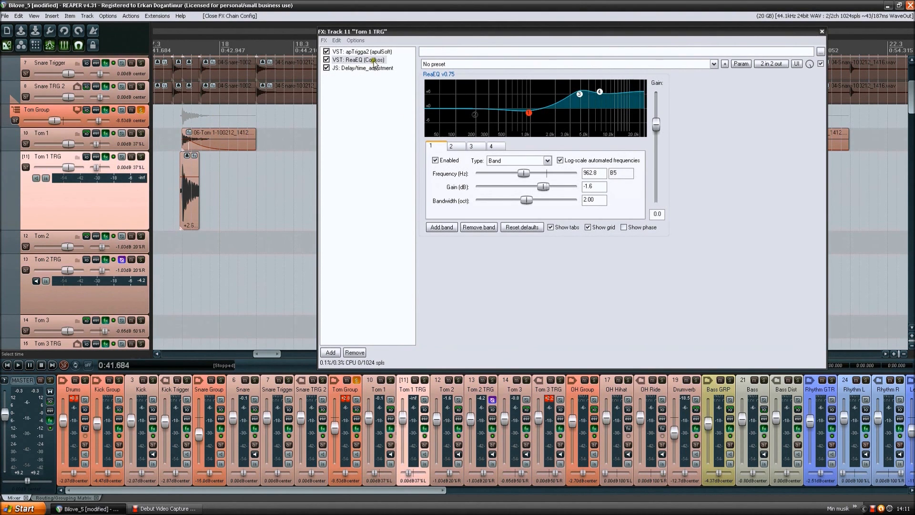
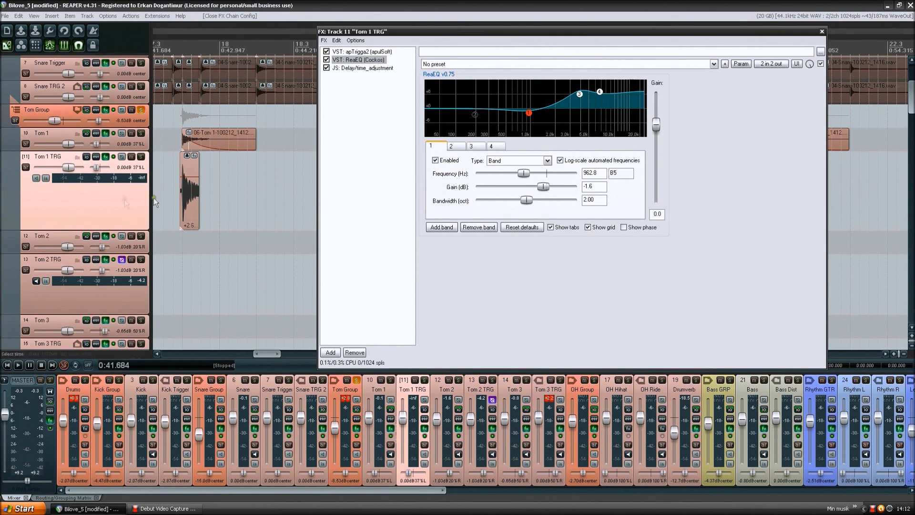
- Check the JS time adjustment in the Tom 1 TRG chain and return to its ReaEQ curve
click(91, 196)
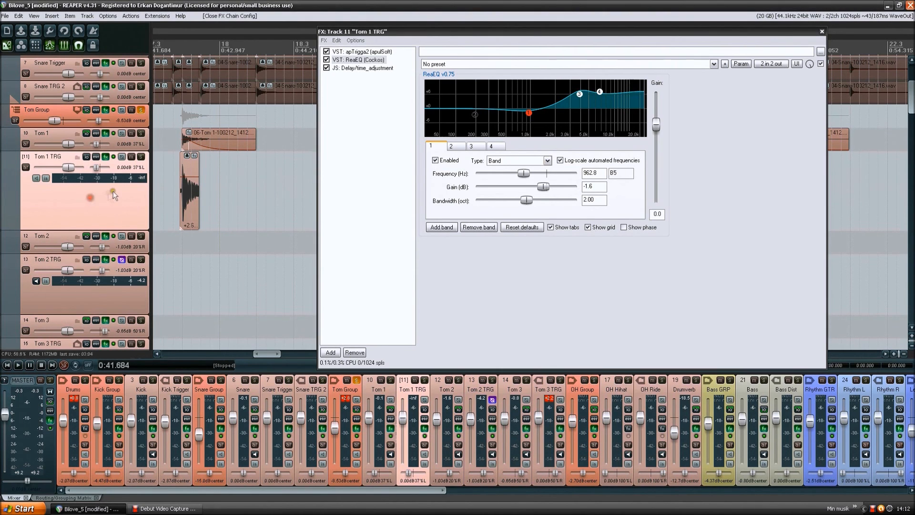
click(86, 191)
click(382, 68)
click(362, 60)
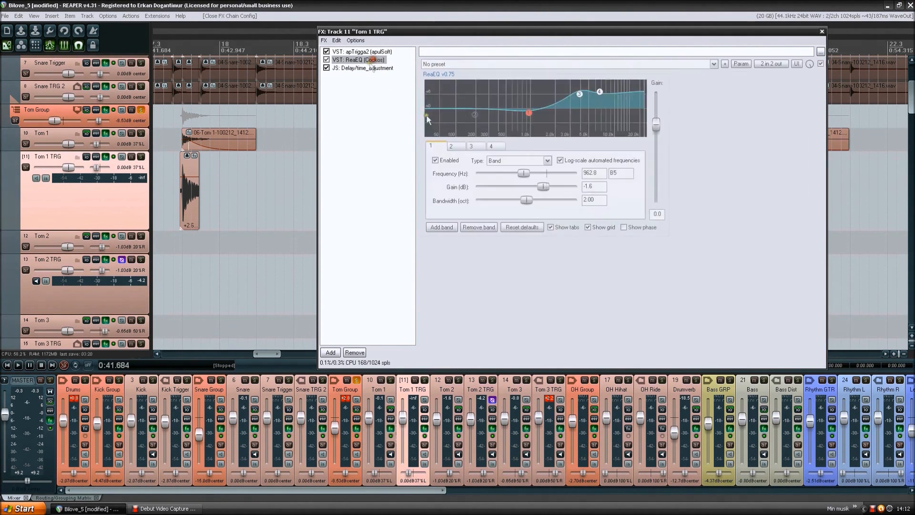
- Compare the Tom 1 ReaEQ with the one on Tom 1 TRG, and show the trigger track's JS time adjustment settings
click(138, 144)
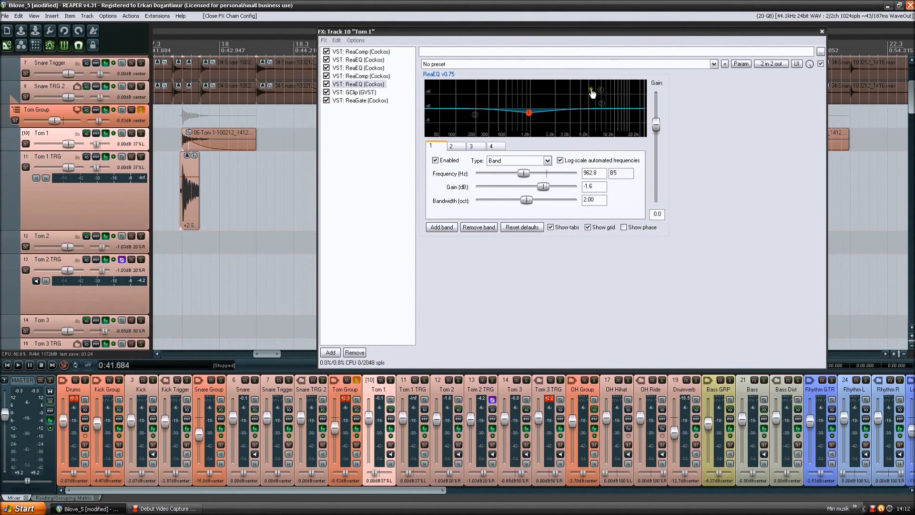
click(136, 201)
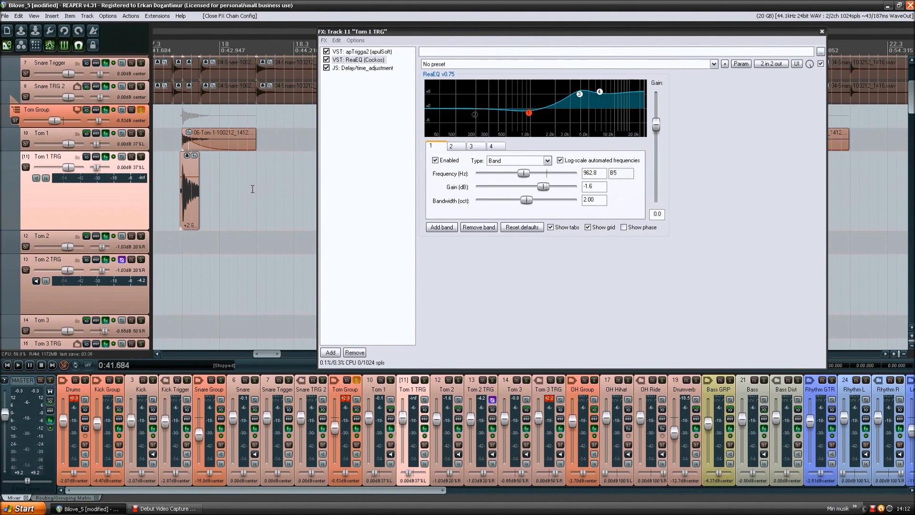
click(372, 68)
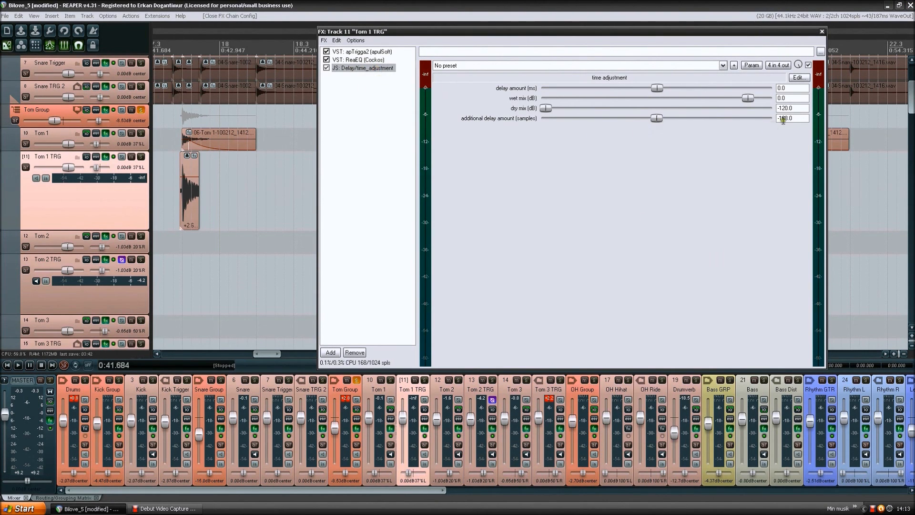
- Open the Tom 2 effects chain and inspect its first ReaComp and its first two ReaEQ instances
click(133, 144)
scroll(131, 145, down, 3)
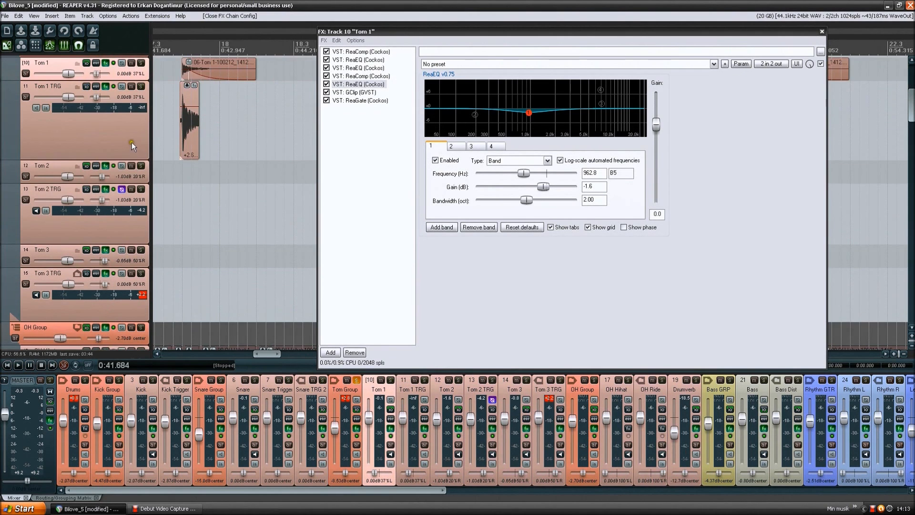
scroll(135, 121, down, 1)
click(138, 150)
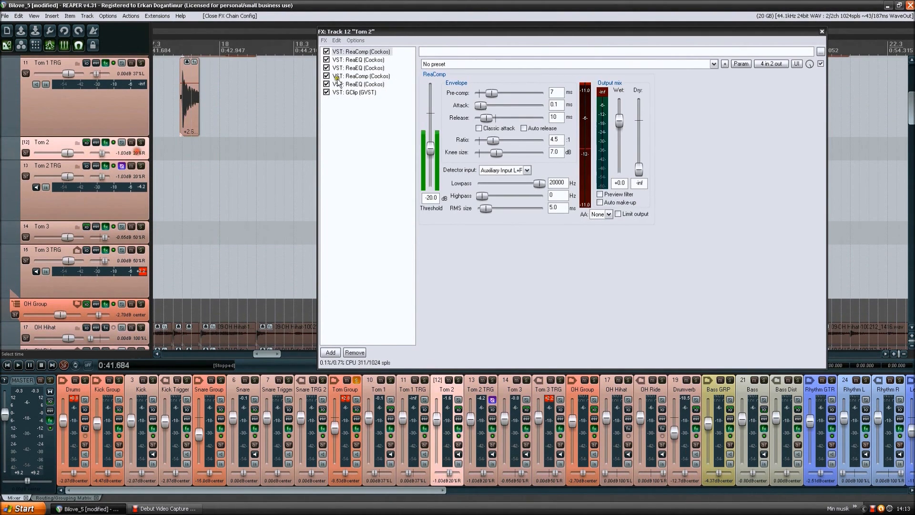
click(374, 51)
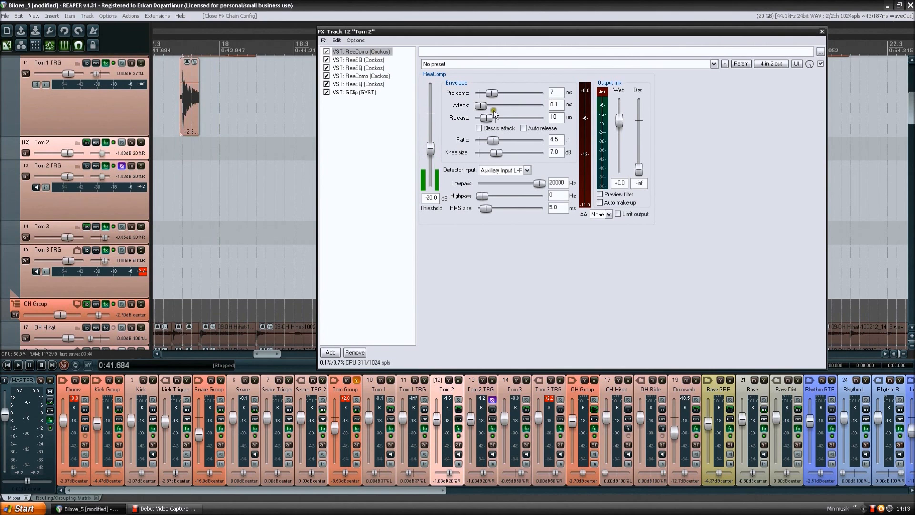
click(378, 68)
click(377, 60)
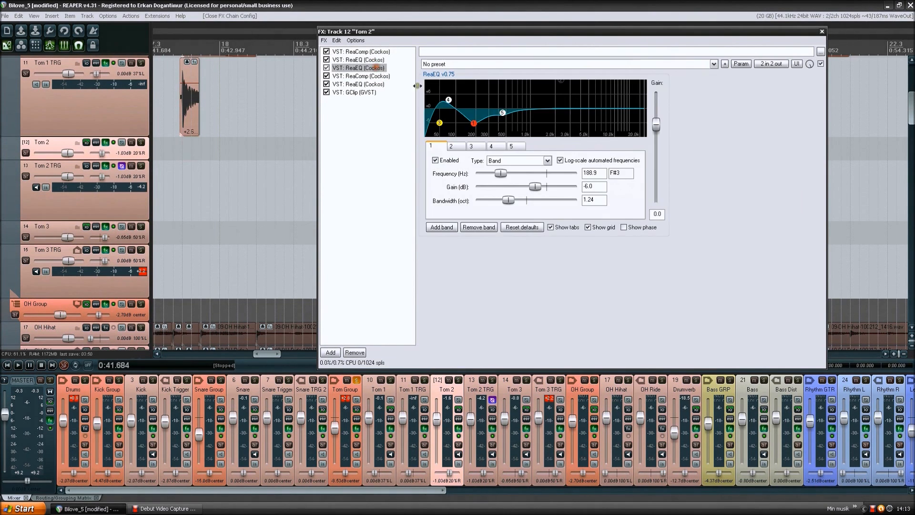
click(374, 68)
- Inspect the second ReaComp, the third ReaEQ and the GClip settings in the Tom 2 chain
click(366, 75)
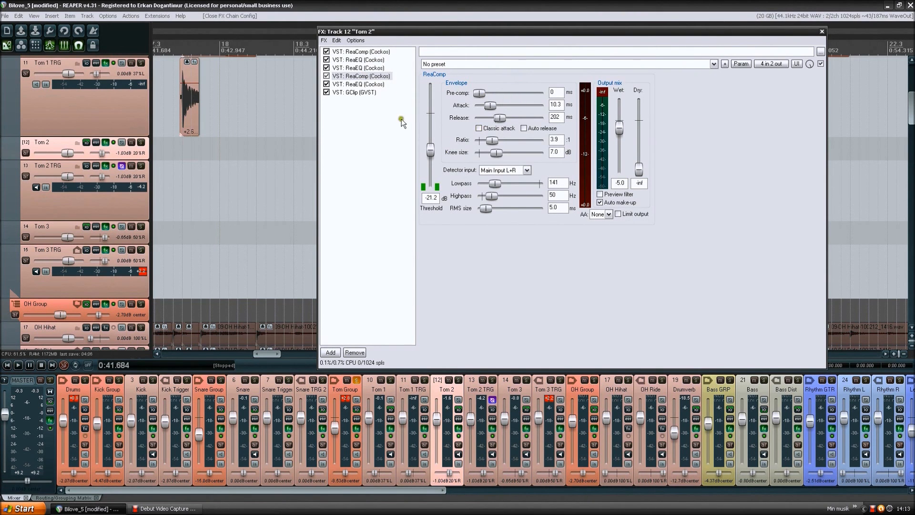
click(366, 84)
click(371, 92)
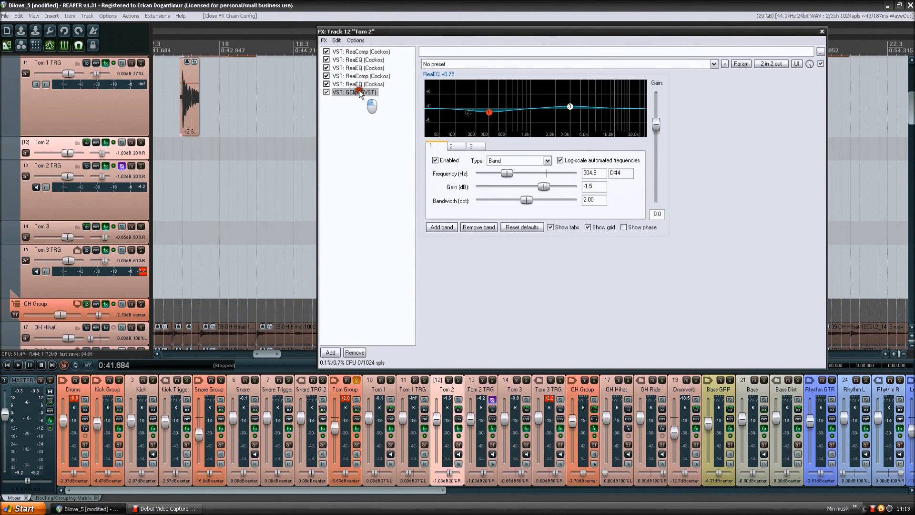
- Compare the Tom 2 TRG effects chain with the Tom 1 TRG chain, ending on the Tom 2 TRG ReaEQ
click(125, 200)
scroll(117, 186, up, 2)
click(117, 169)
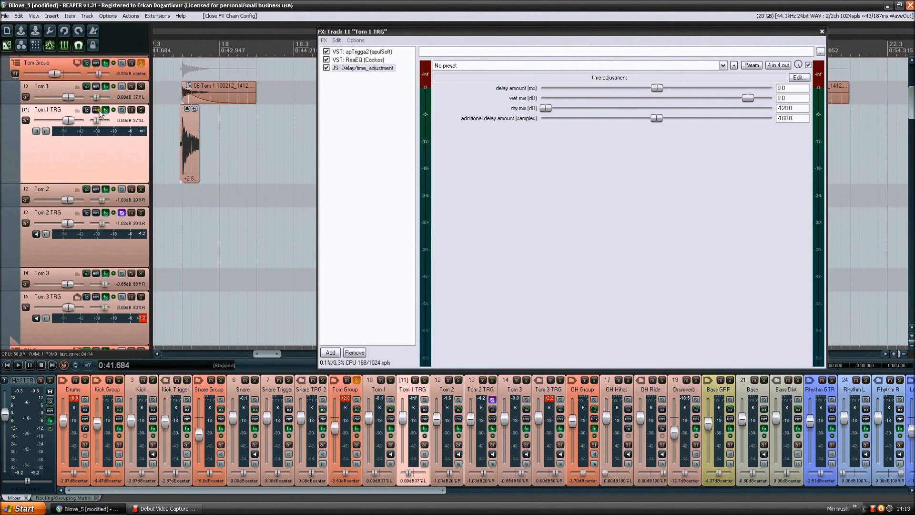
scroll(125, 138, down, 2)
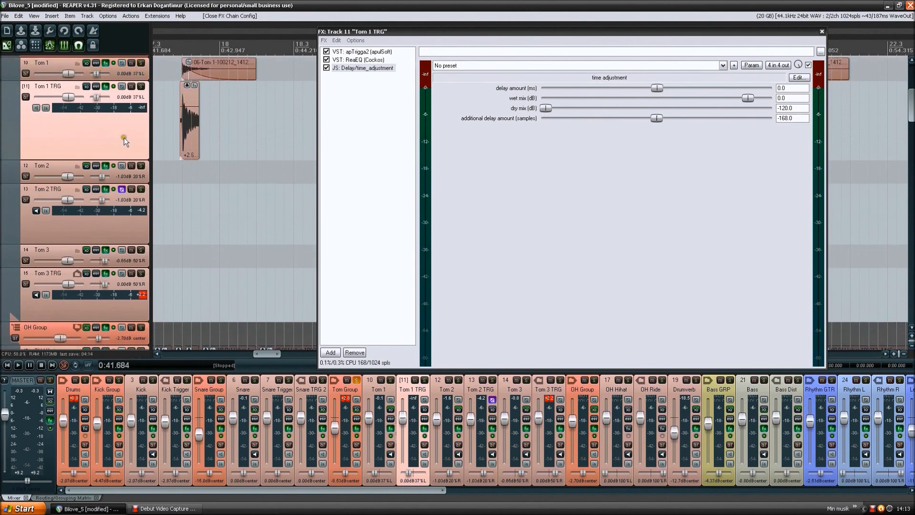
click(124, 205)
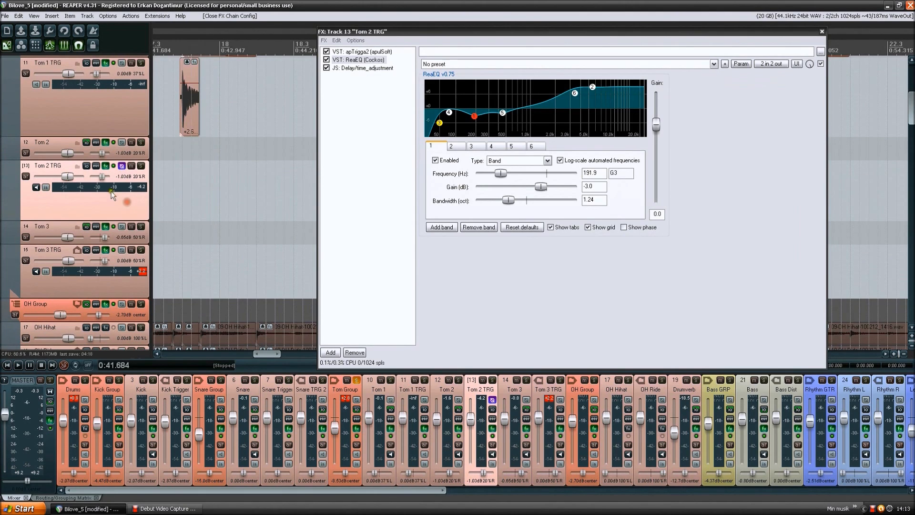
- Reset the peak meter of the Tom 2 TRG track while keeping its ReaEQ displayed
click(130, 188)
click(100, 195)
click(121, 196)
click(55, 167)
scroll(131, 177, down, 2)
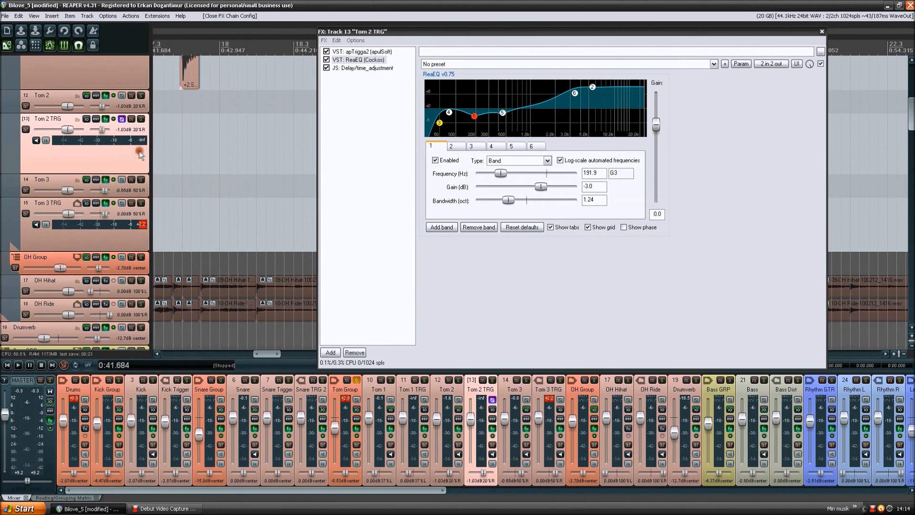
click(56, 176)
click(114, 155)
- Open the Tom 3 effects chain, show its second ReaEQ and select low-frequency boost band 4 to examine its settings
click(125, 193)
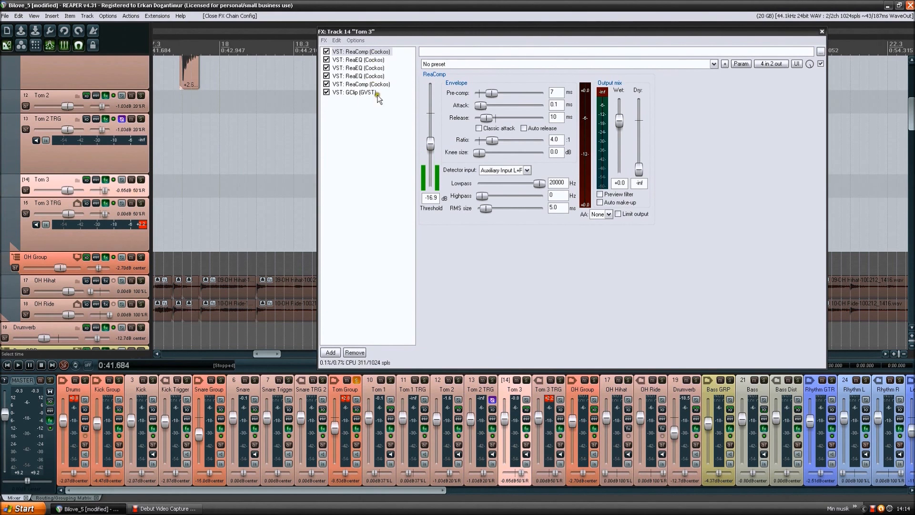
click(373, 67)
click(374, 76)
click(373, 69)
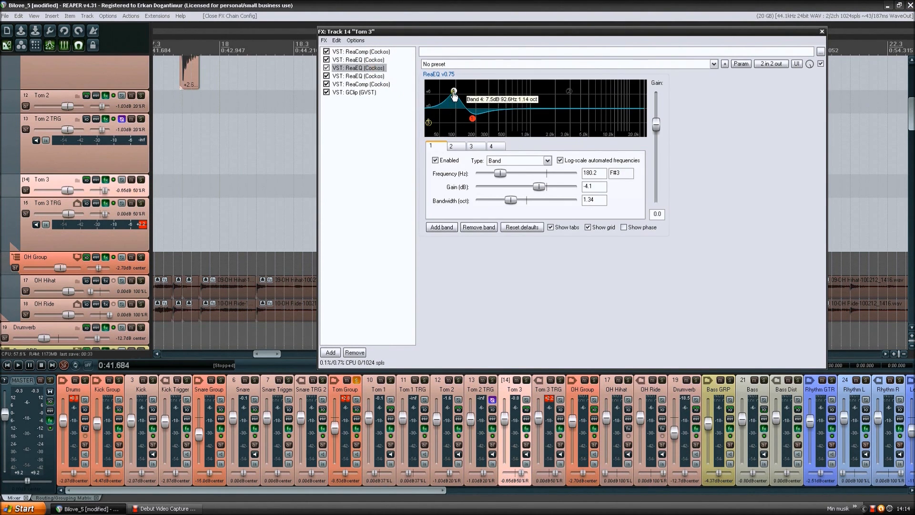
click(454, 91)
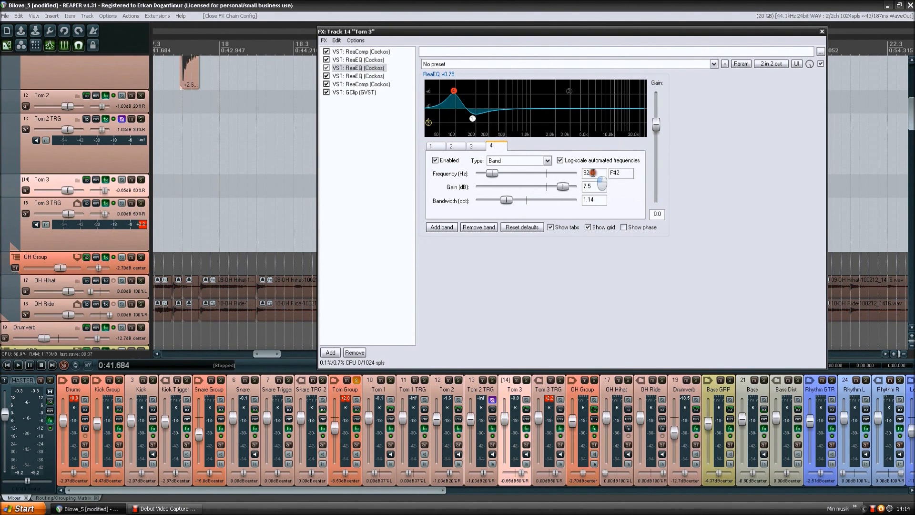
mouse_move(453, 95)
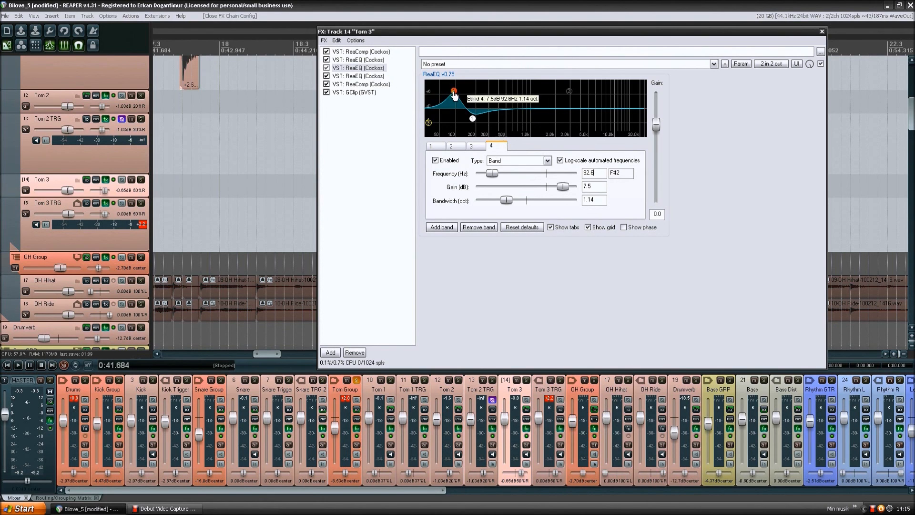
- Inspect the third ReaEQ, the GClip and the second ReaComp in the Tom 3 chain
click(390, 79)
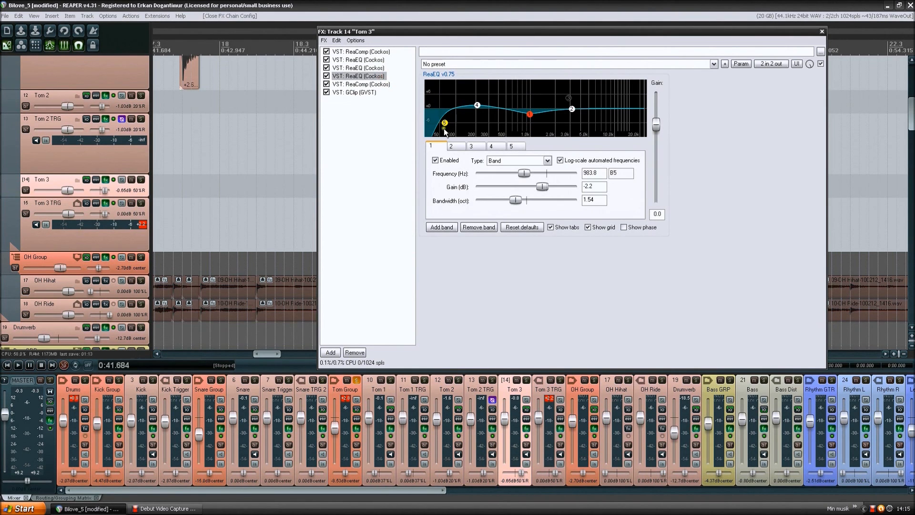
click(378, 85)
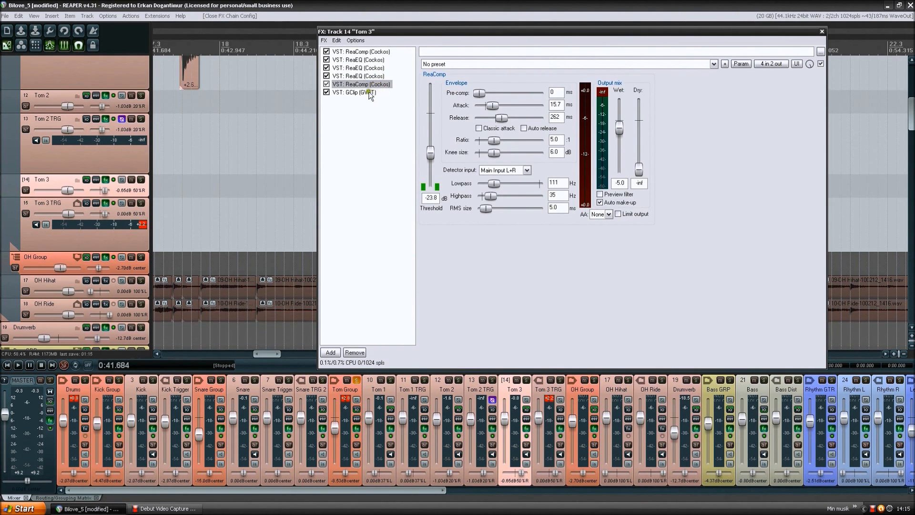
click(386, 92)
click(381, 85)
click(367, 109)
scroll(122, 176, up, 5)
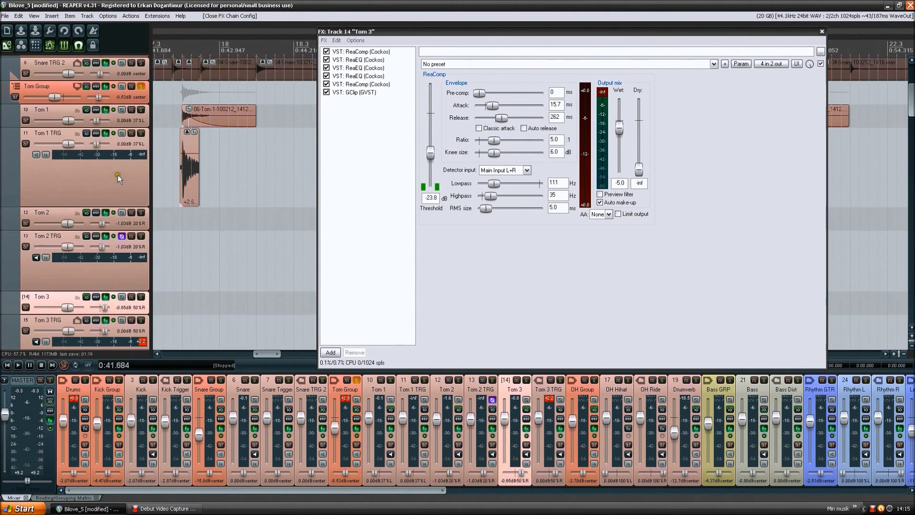
- Step through the effects chains from Tom 1 down to Tom 3 to compare them
click(141, 119)
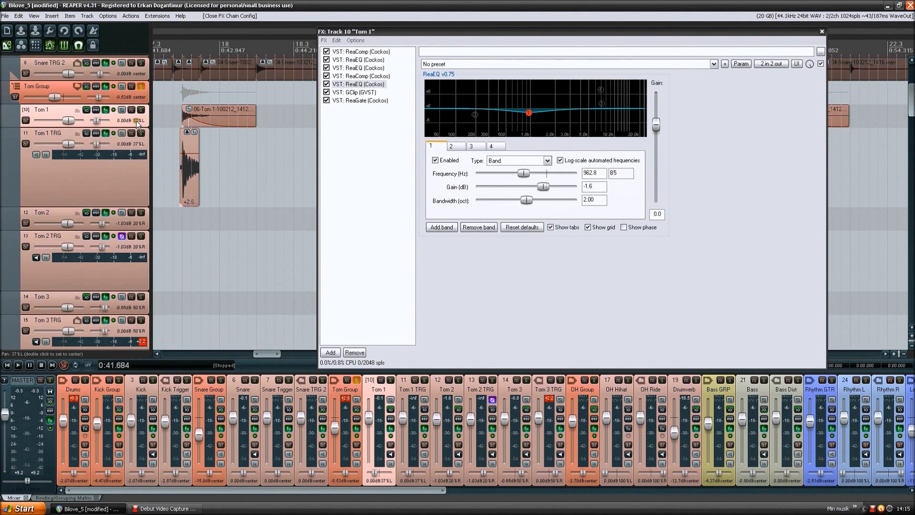
scroll(141, 121, down, 1)
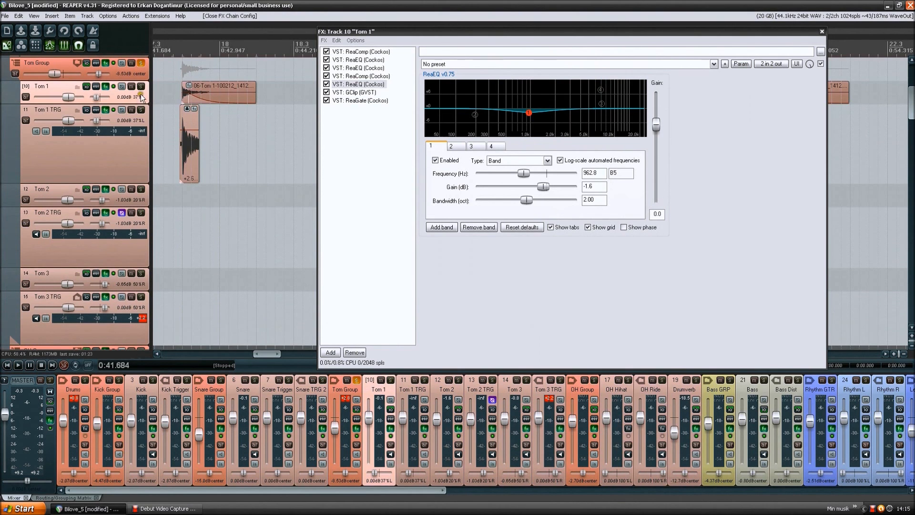
scroll(141, 101, down, 4)
click(142, 108)
scroll(141, 107, down, 1)
click(144, 165)
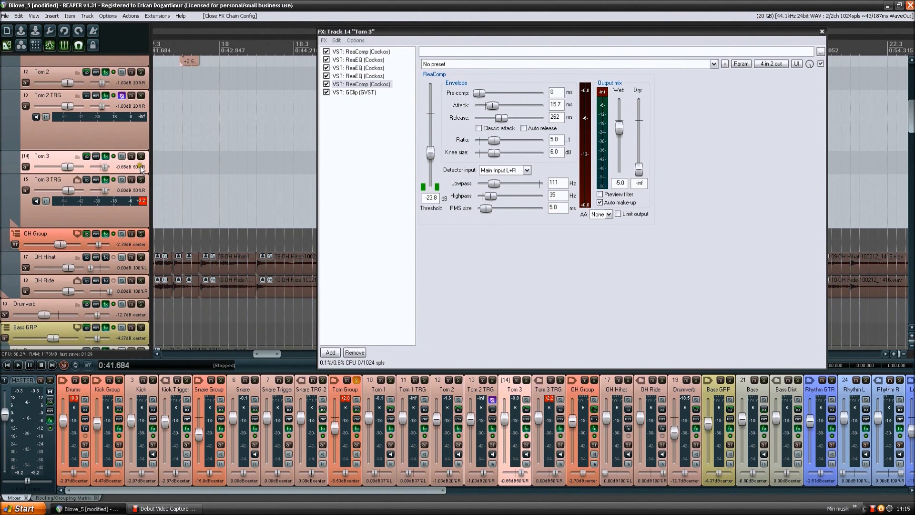
- Show the JS time adjustment on Tom 1 TRG and return to the ReaEQ in the Tom 1 chain
scroll(125, 137, up, 1)
scroll(136, 129, up, 3)
click(127, 145)
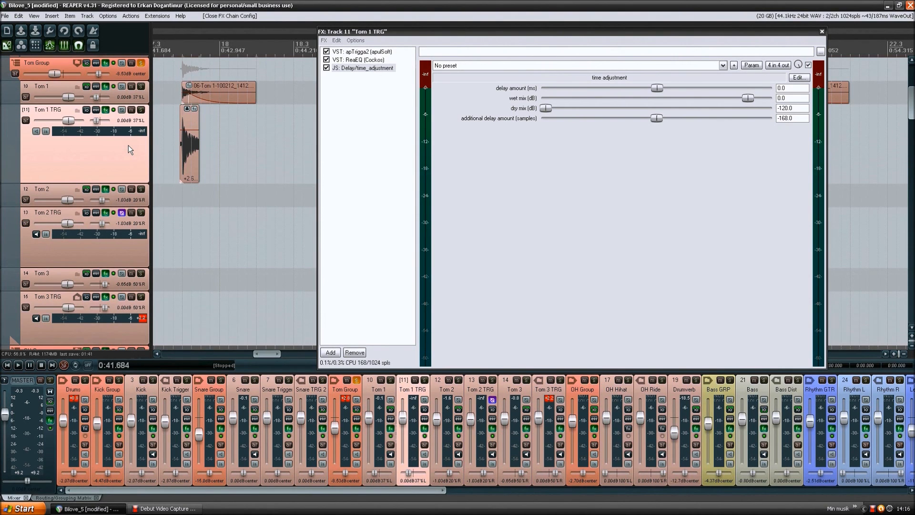
click(139, 96)
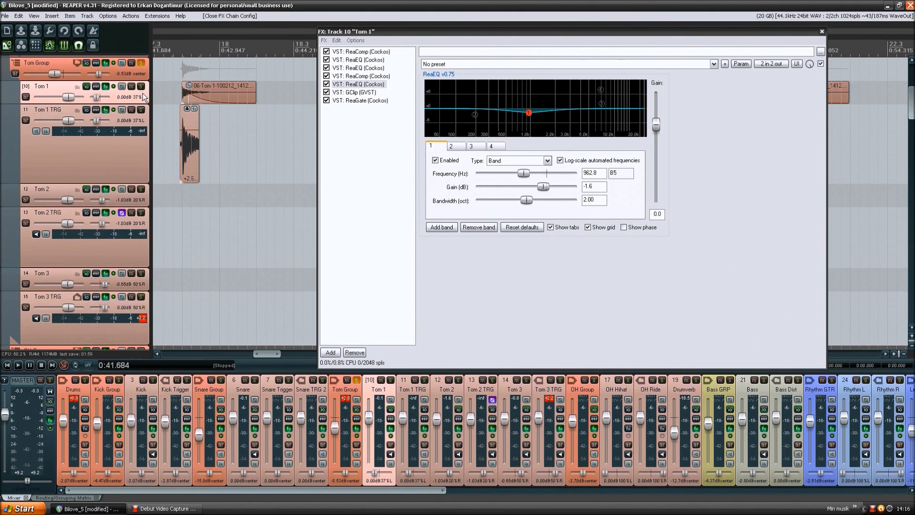
- Show the Tom 1 TRG effects chain, followed by the Tom 2 TRG chain with its ReaEQ
scroll(136, 93, down, 1)
scroll(137, 87, up, 1)
scroll(133, 107, down, 1)
scroll(134, 107, down, 1)
click(135, 105)
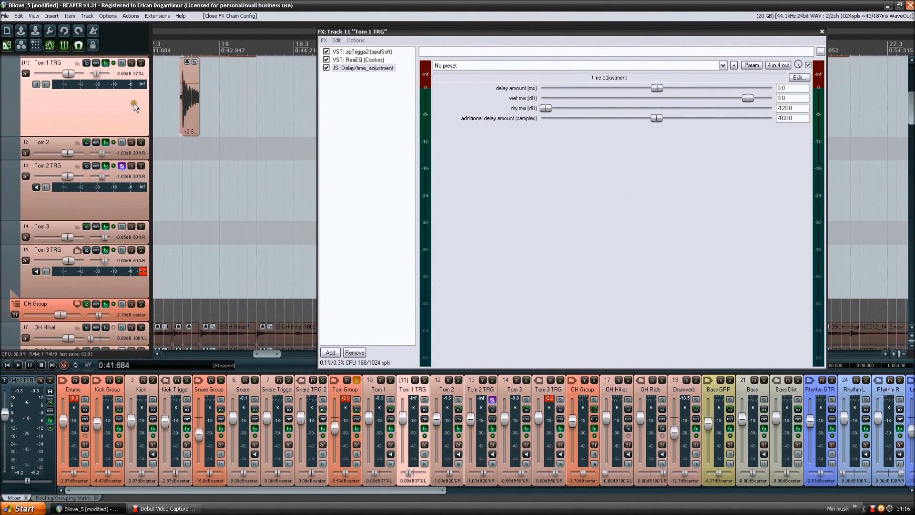
scroll(133, 105, down, 4)
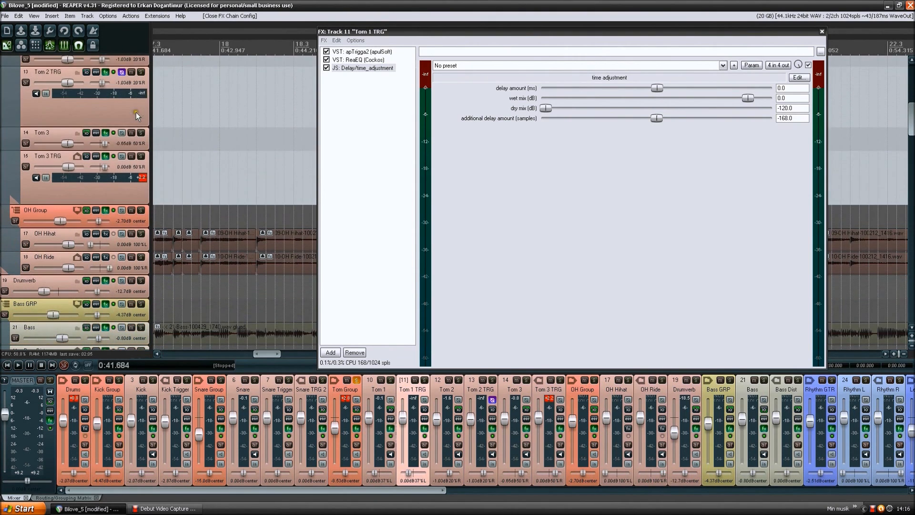
click(134, 103)
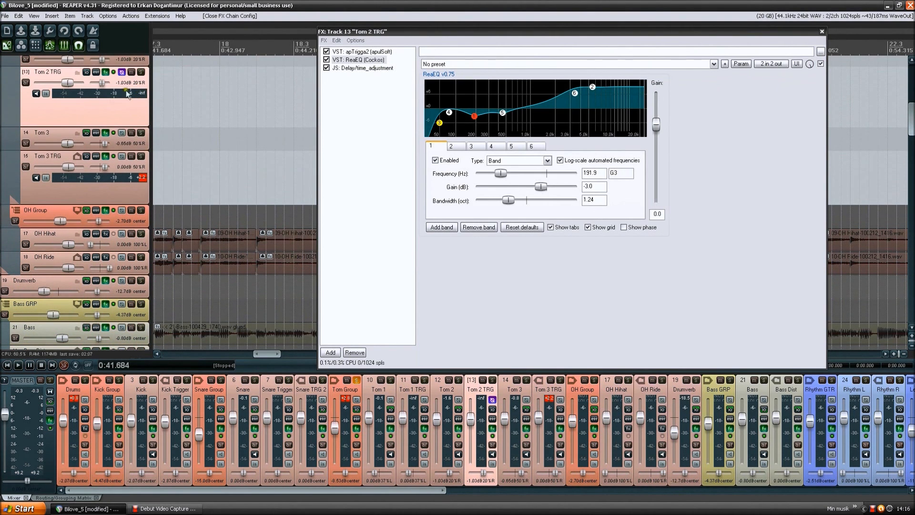